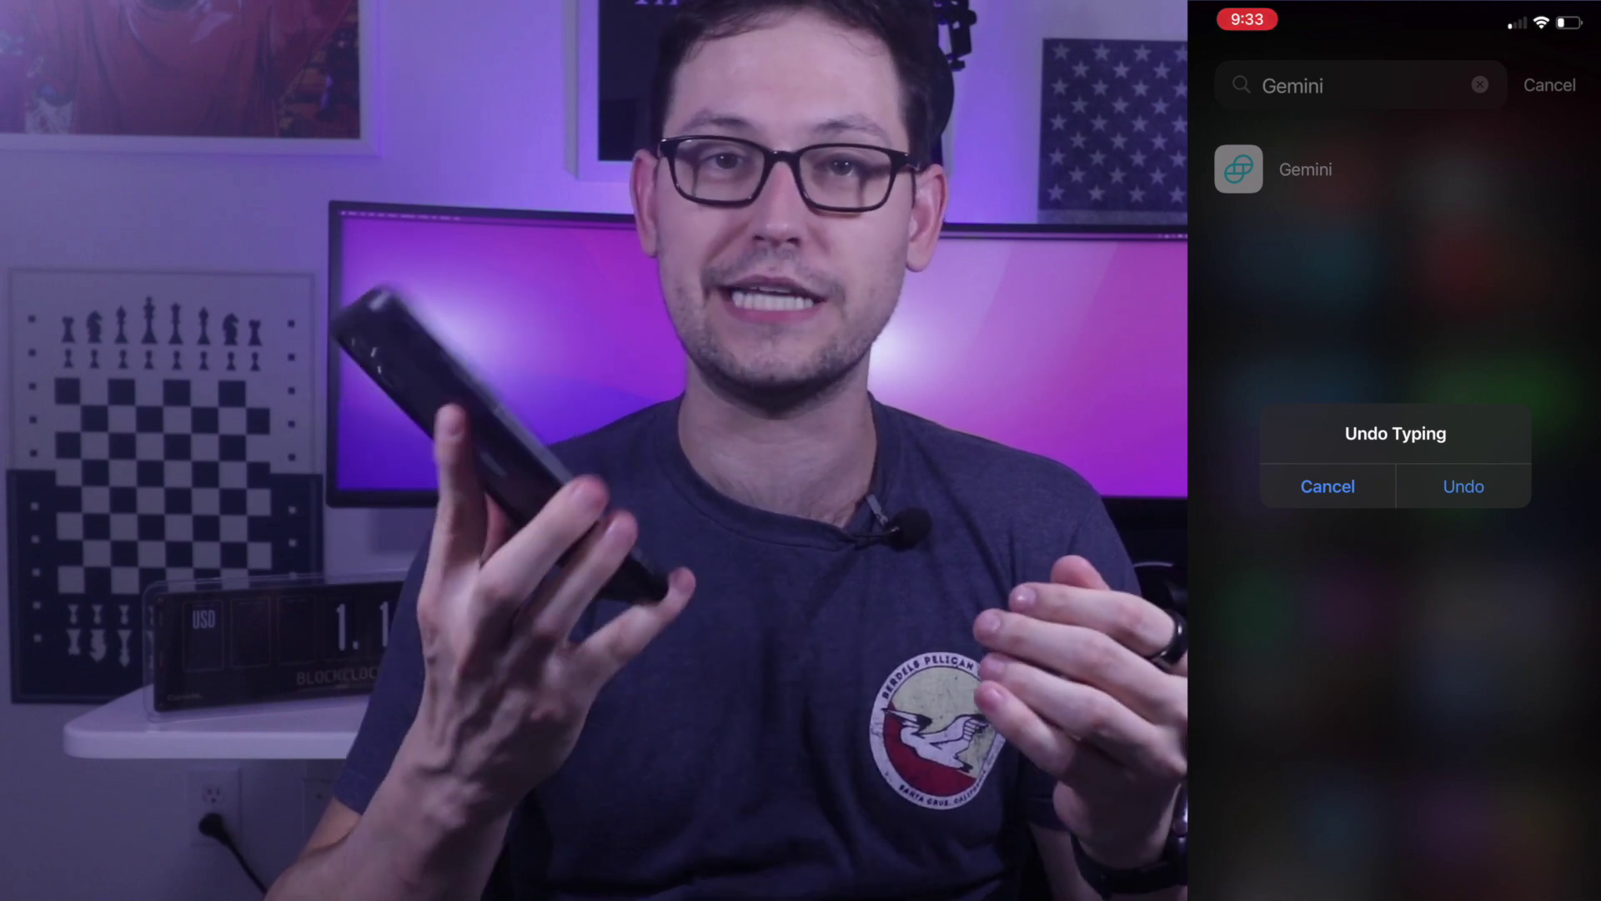
Open the Gemini app and go from the account settings to the USD option for depositing into Gemini
click(1327, 486)
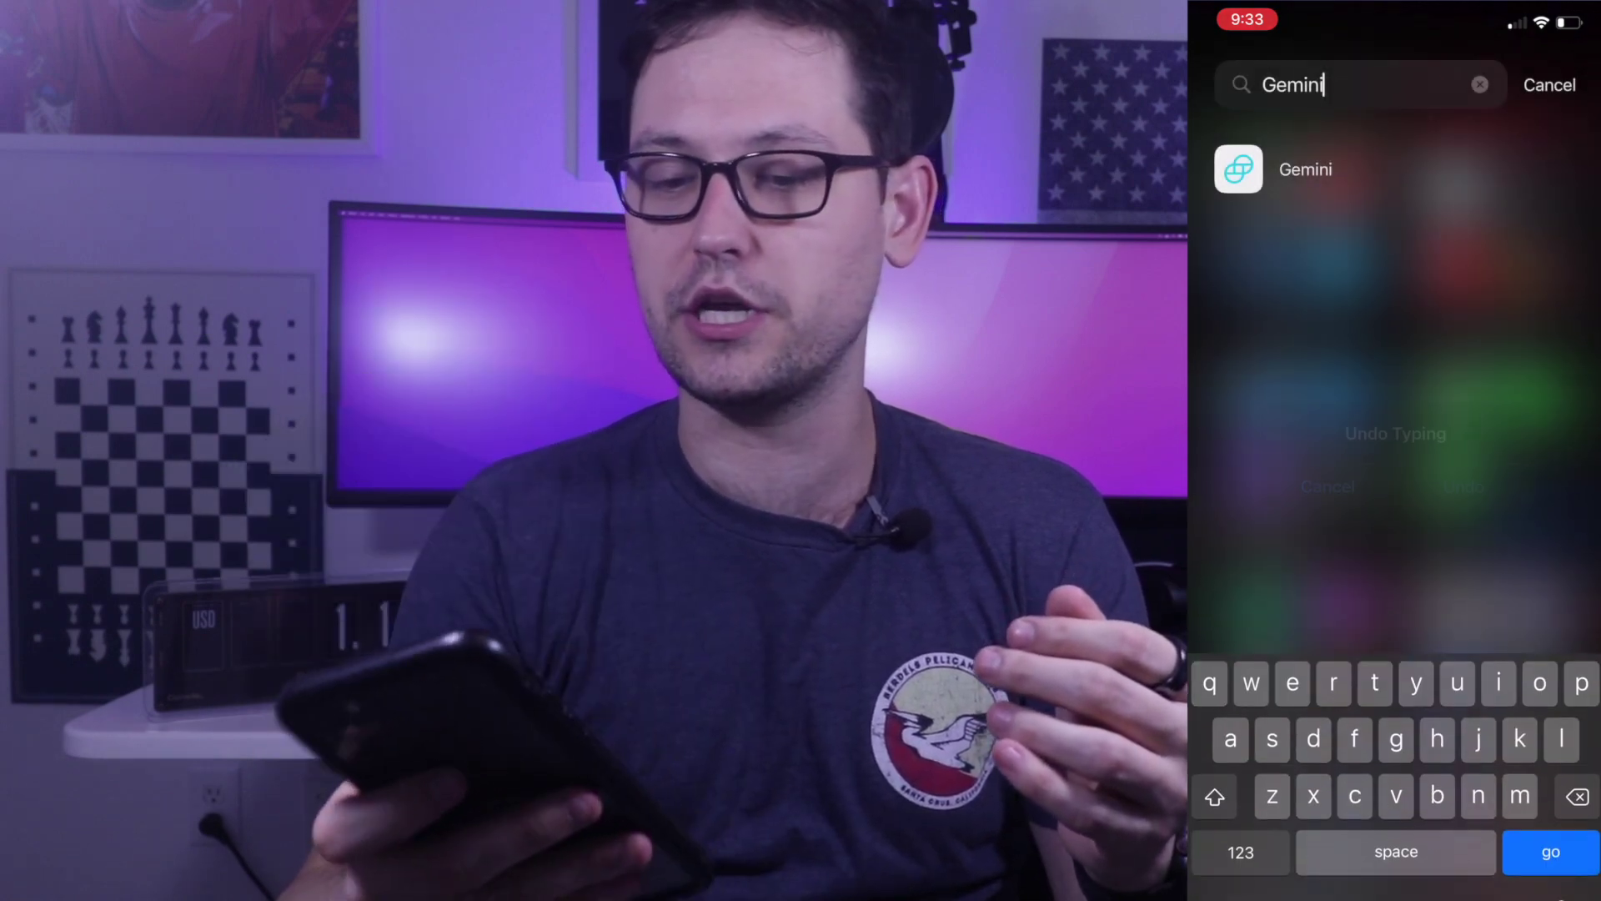
click(1238, 169)
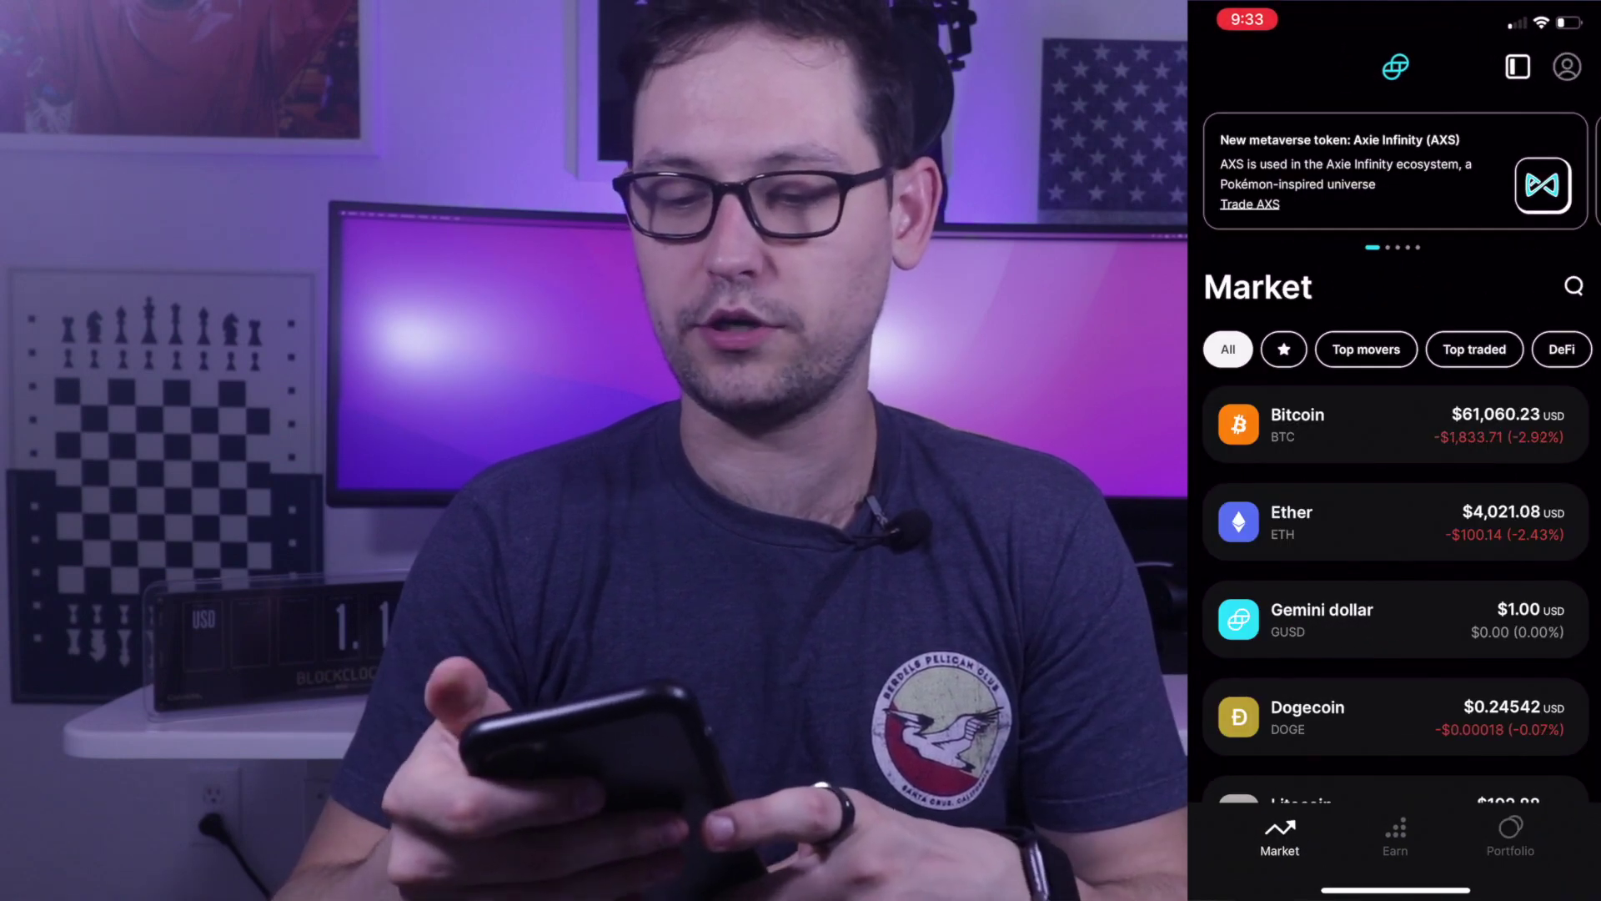
click(1567, 66)
scroll(1394, 500, down, 3)
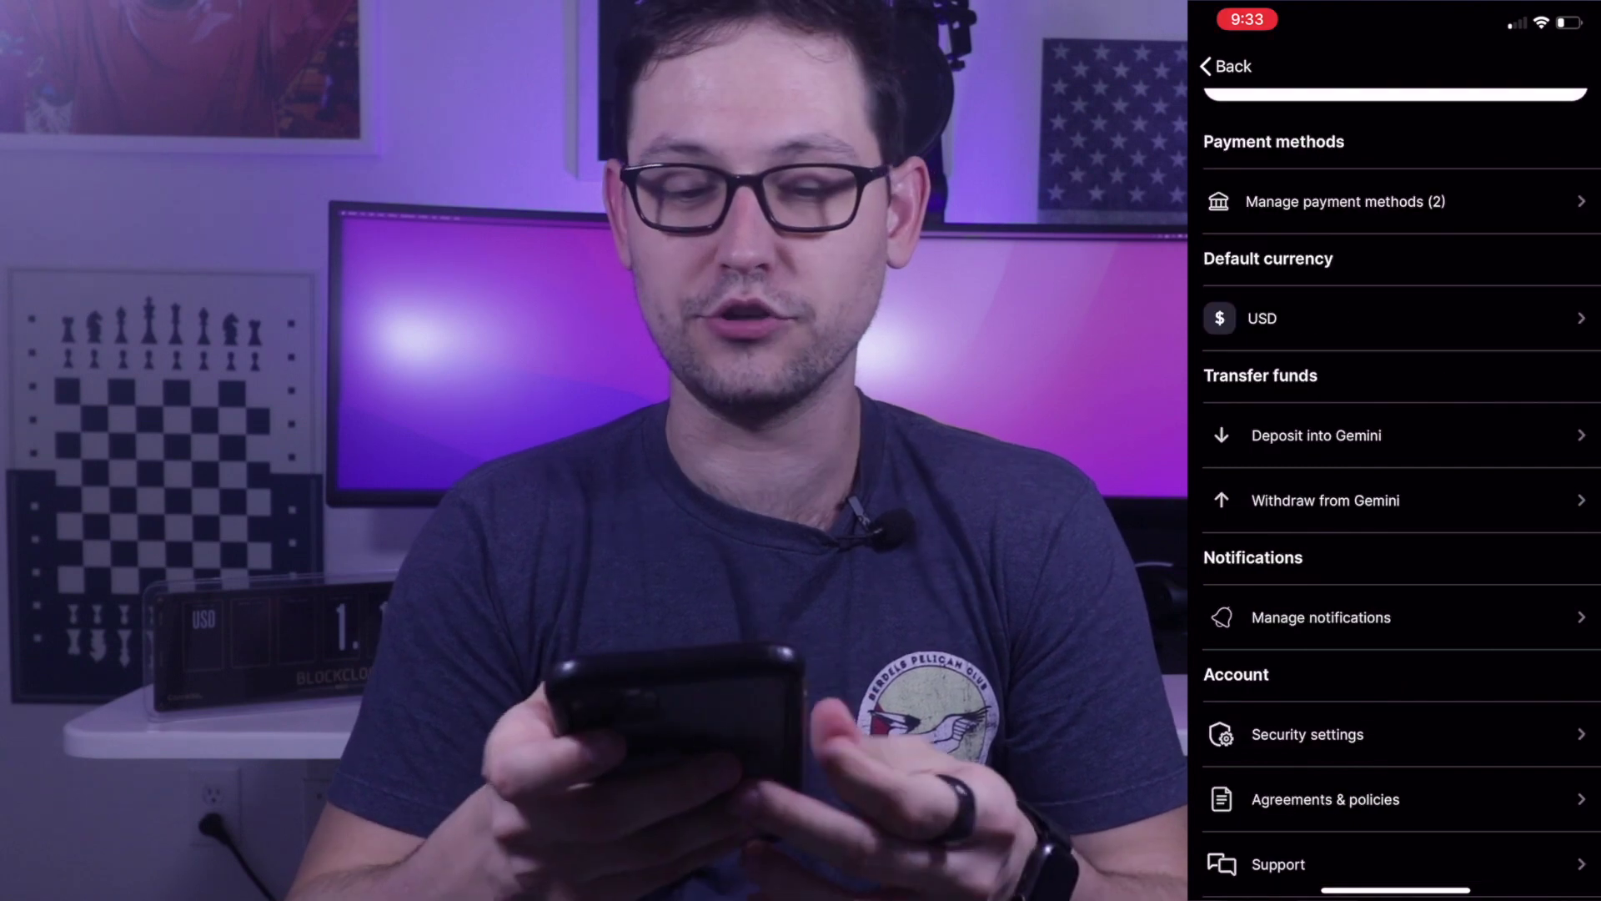
click(1316, 434)
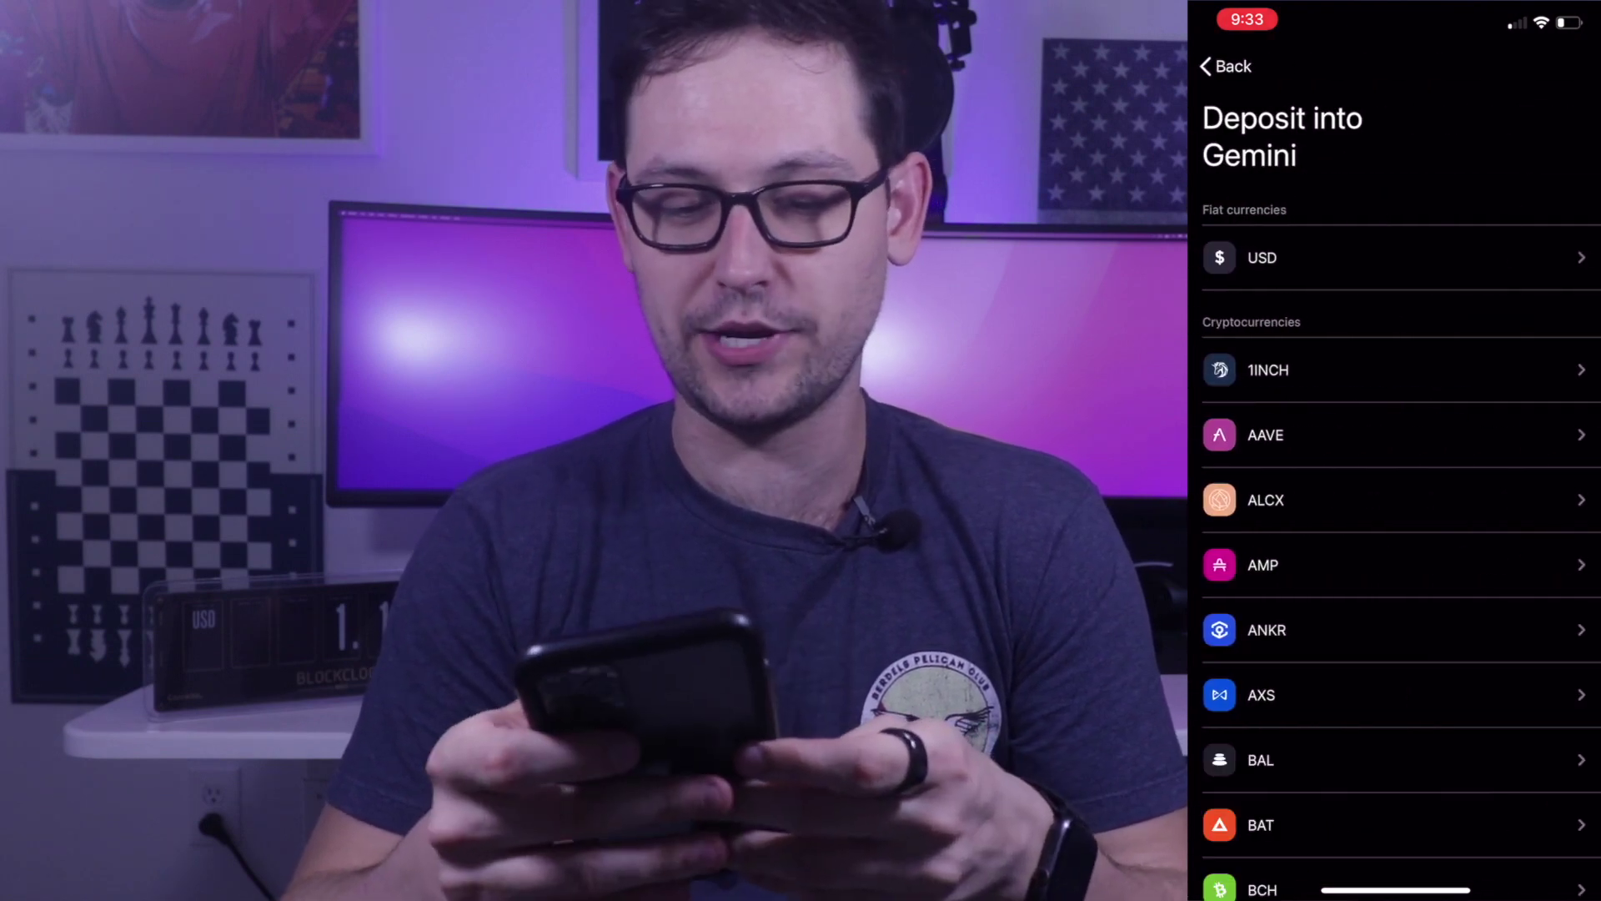
click(1259, 257)
click(1393, 233)
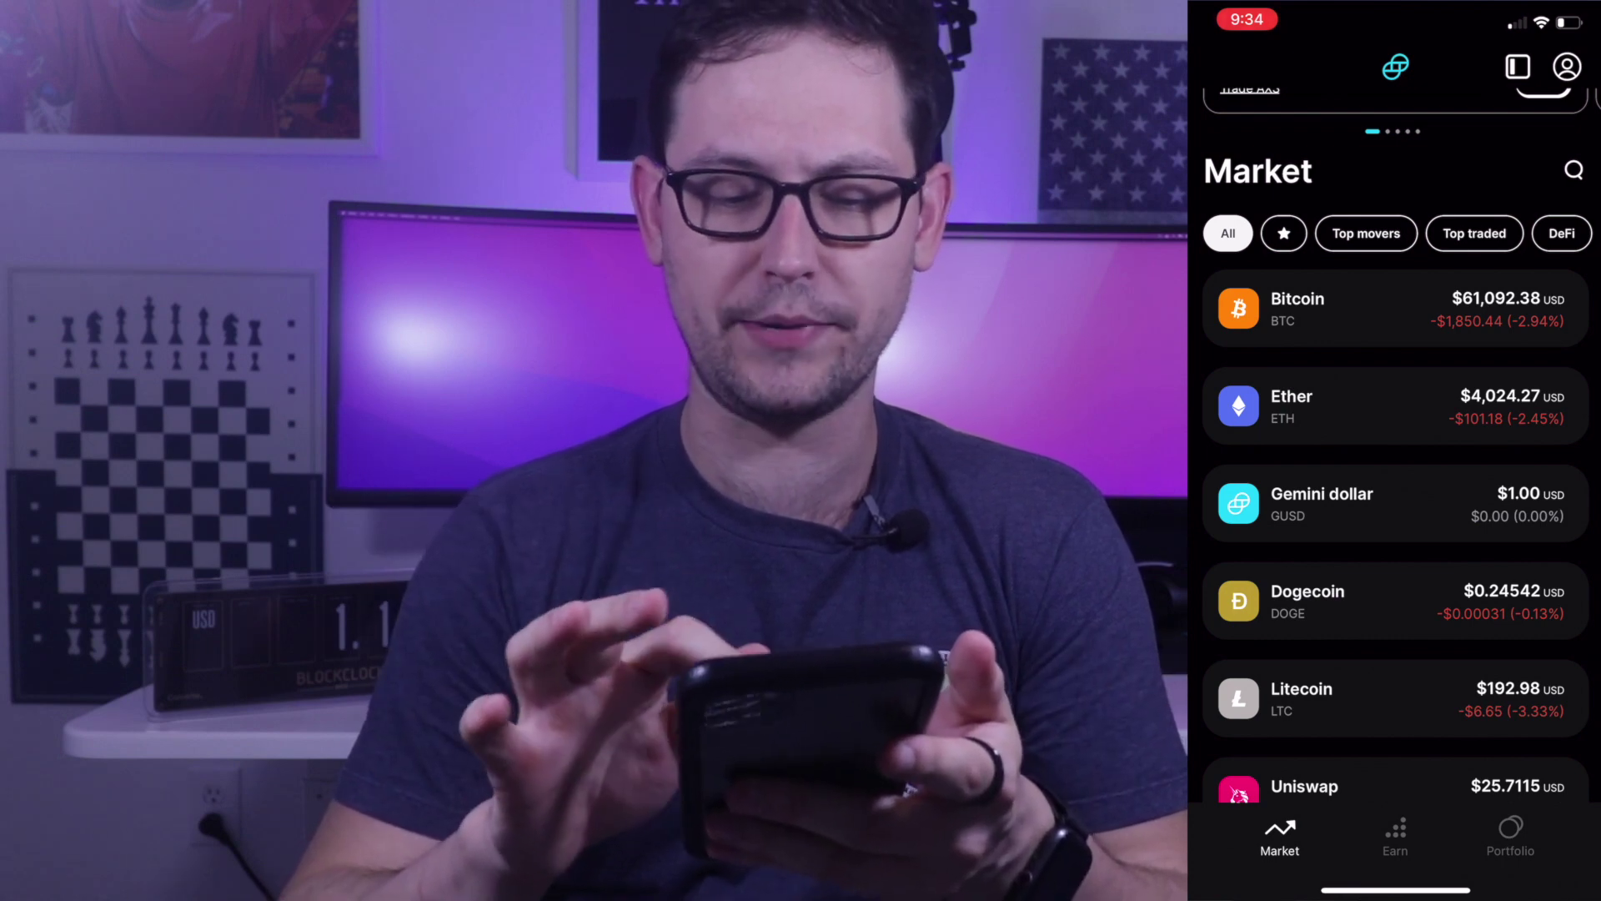
Open the Gemini dollar (GUSD) asset from the market list and start setting up a recurring buy
click(1322, 502)
scroll(1395, 500, down, 2)
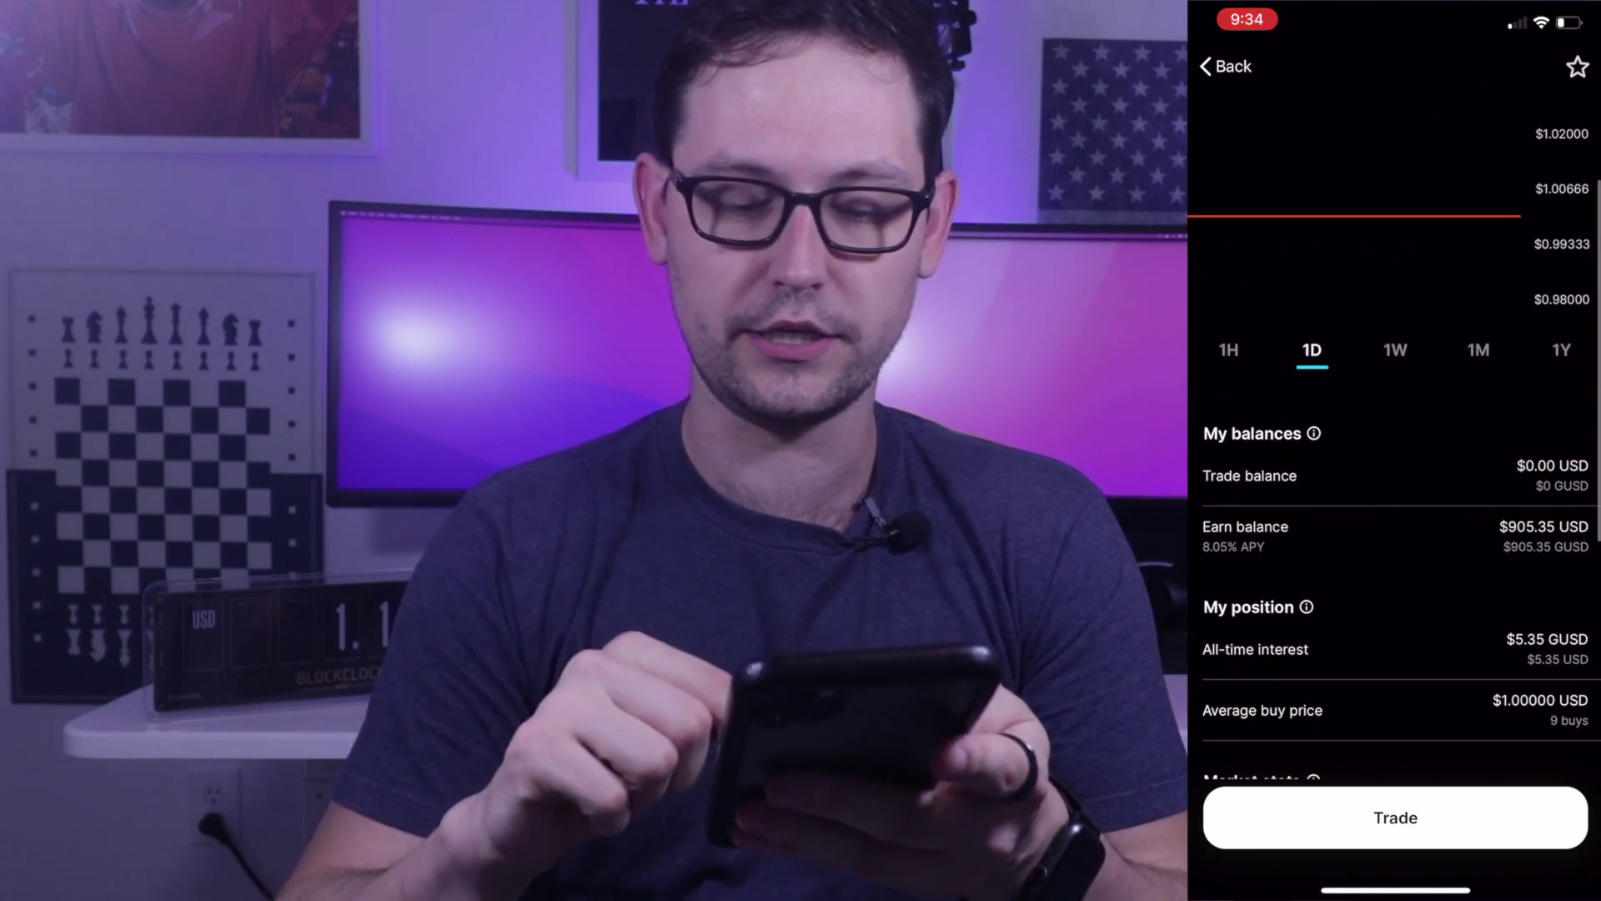
click(1395, 817)
click(1334, 683)
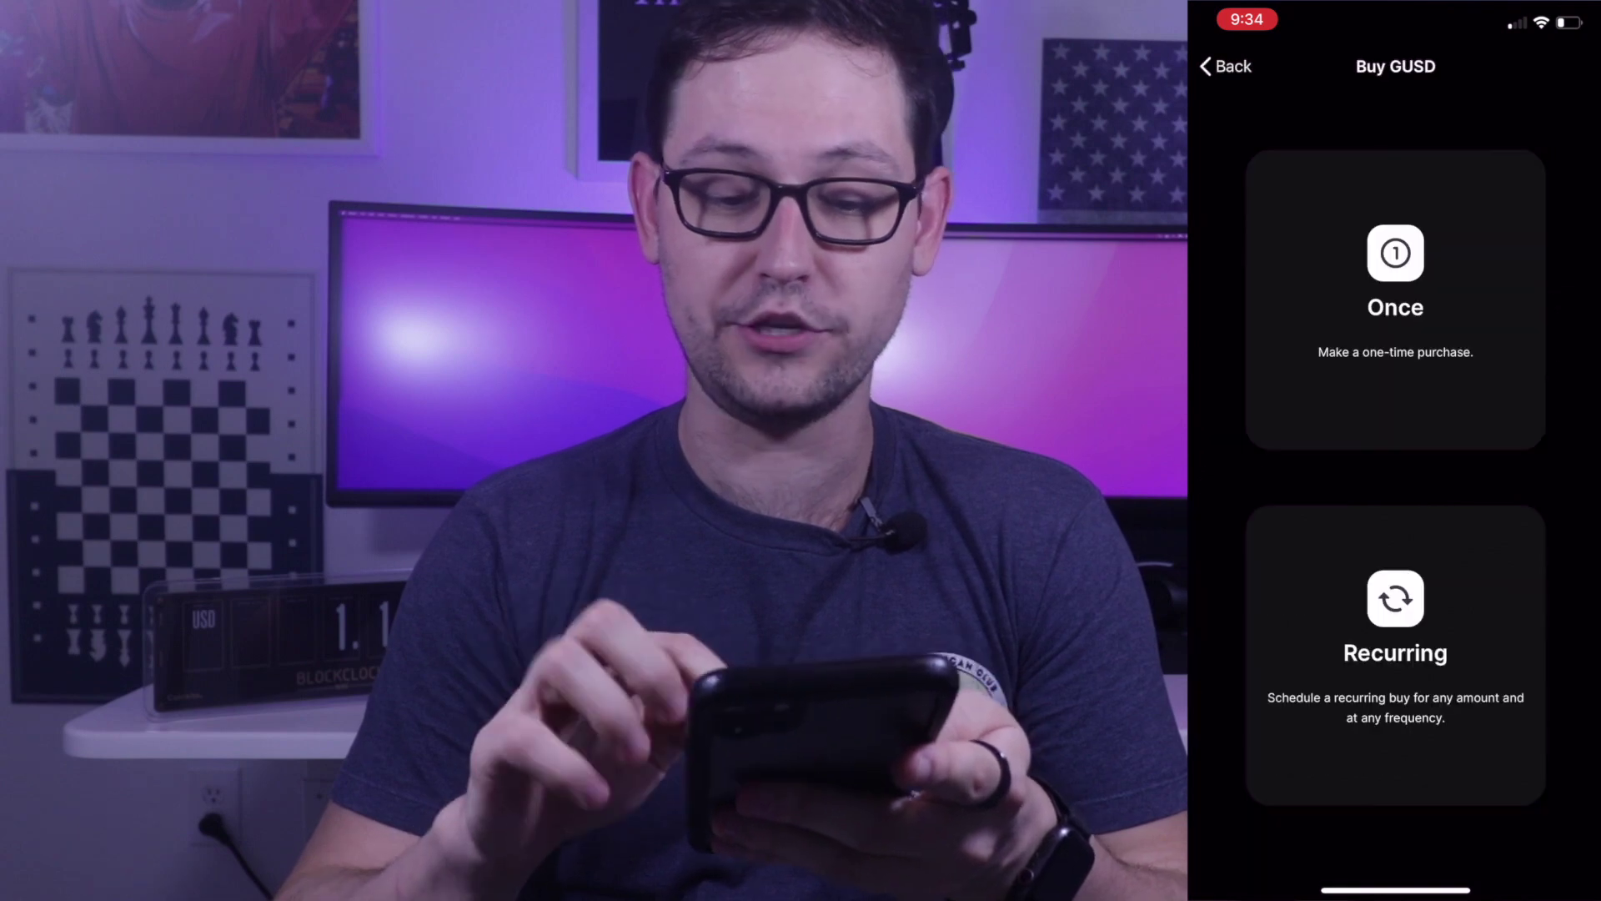
click(1395, 655)
click(1404, 363)
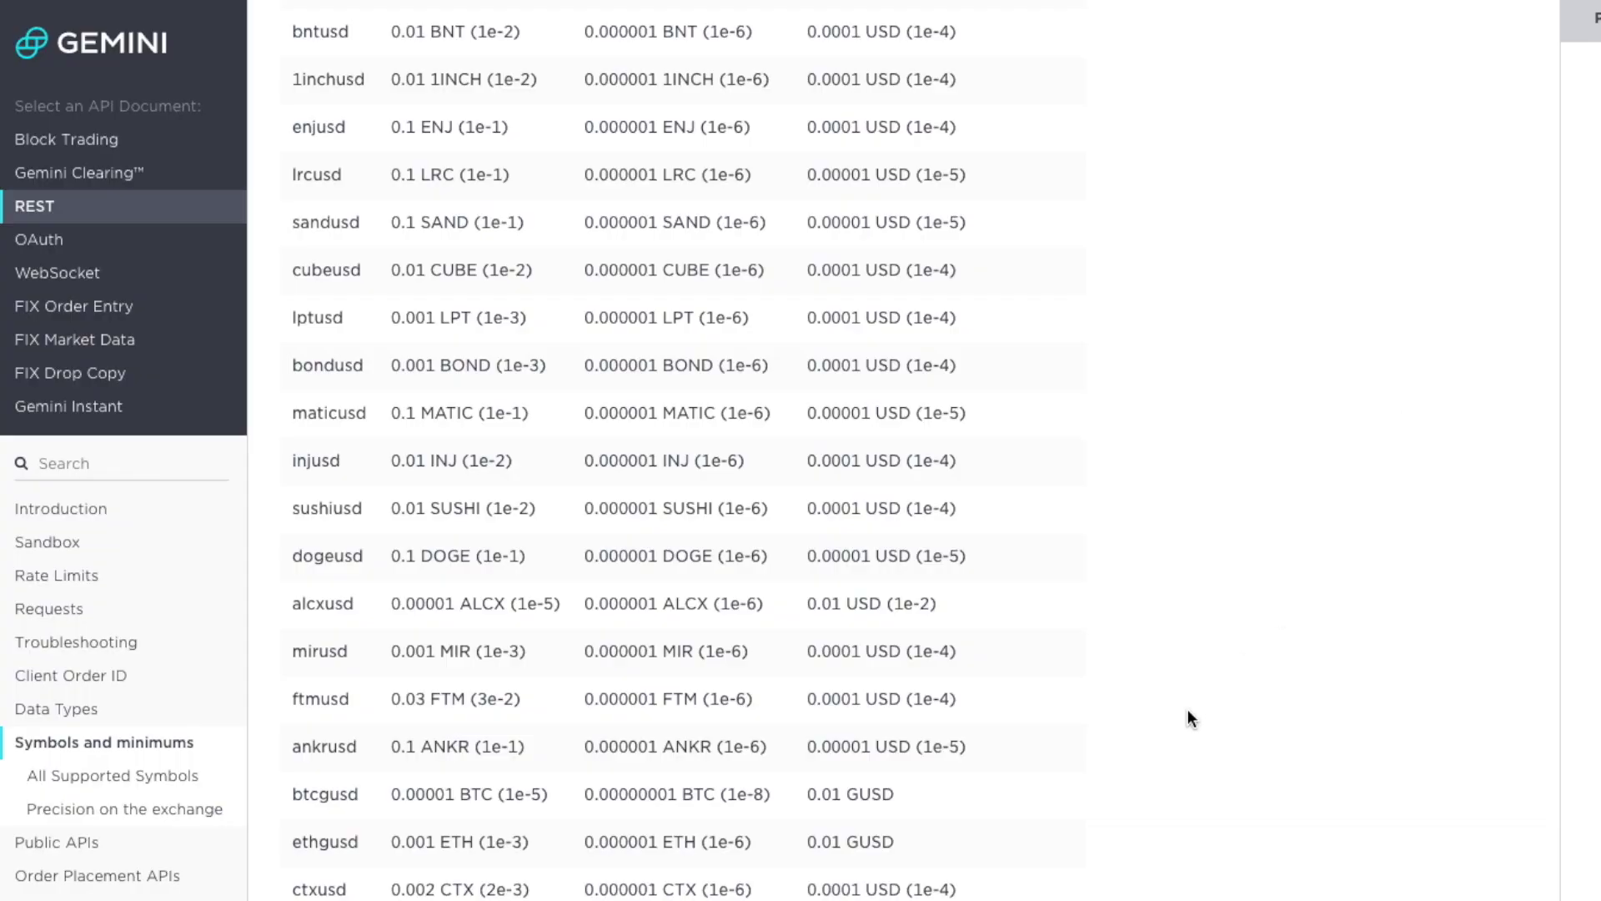
Search the Symbols and minimums table in the Gemini REST API documentation for "gusd" and examine the GUSD trading pairs
scroll(1209, 682, up, 10)
scroll(1174, 734, up, 10)
key(ctrl+f)
text(gusd)
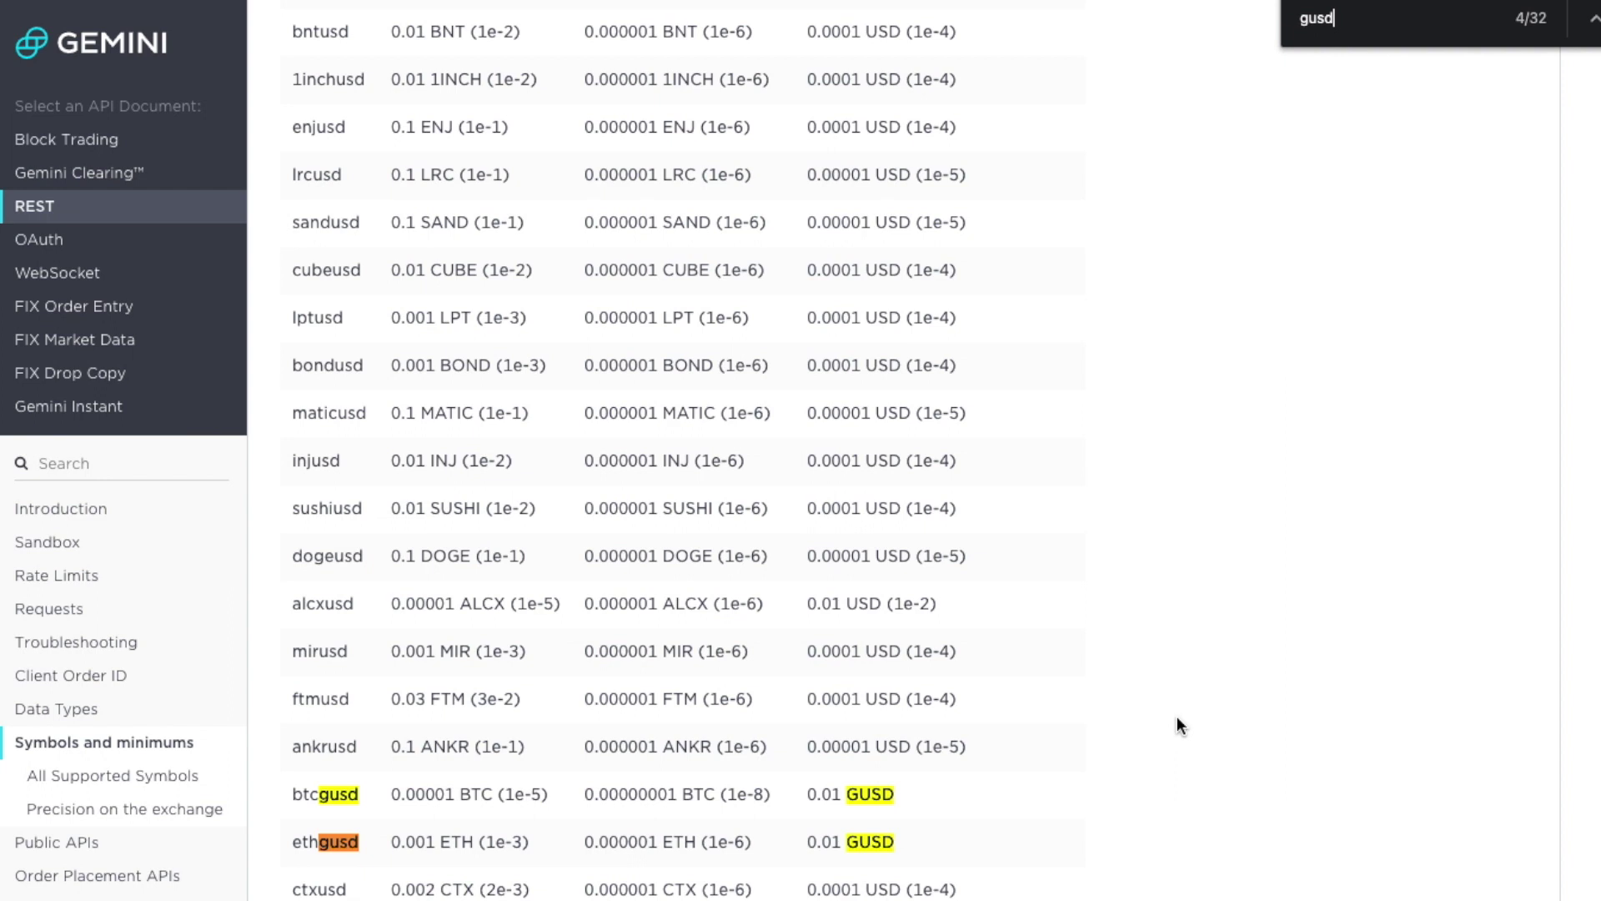
drag(1076, 893, 339, 746)
click(306, 794)
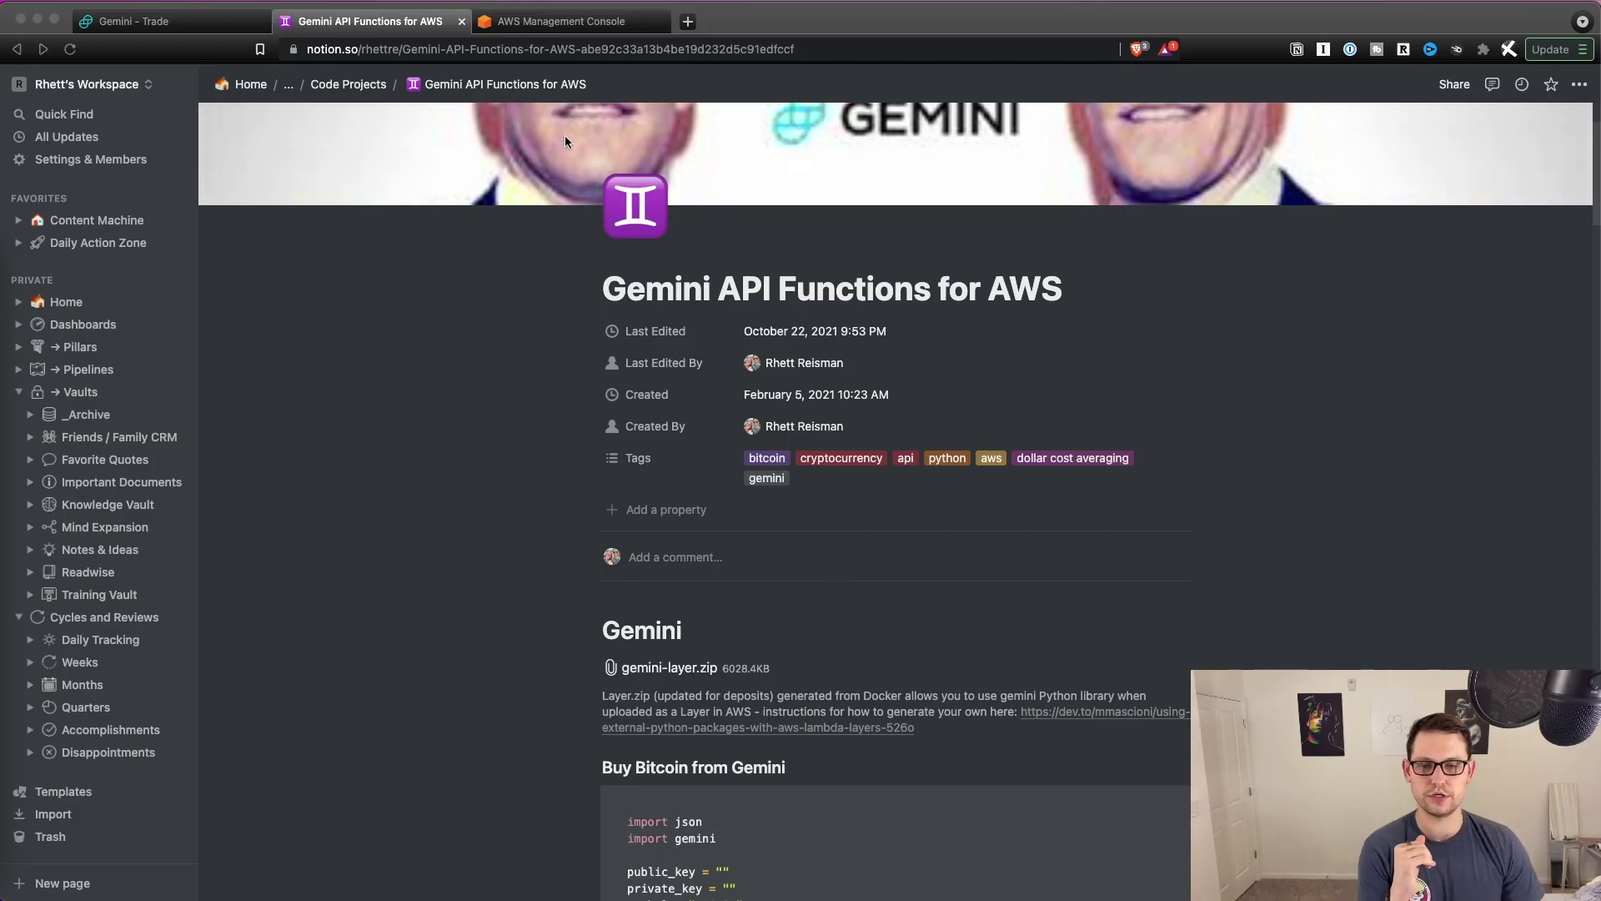
Download gemini-layer.zip from the Gemini API Functions for AWS page and save it in Documents as geminilayer2demo.zip
click(517, 49)
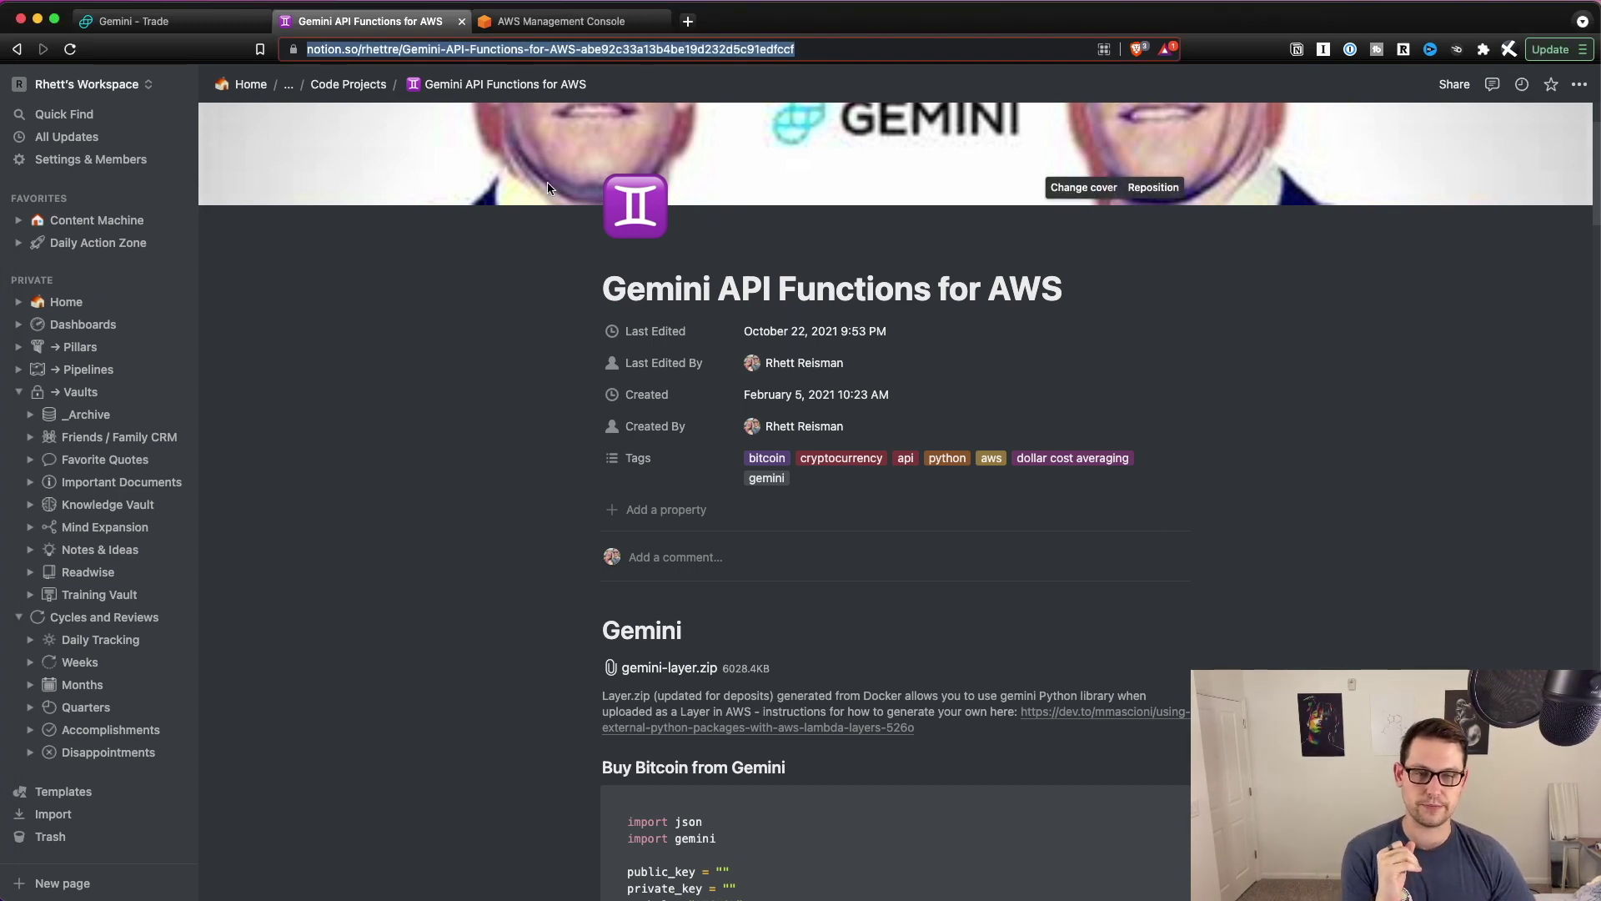
click(659, 634)
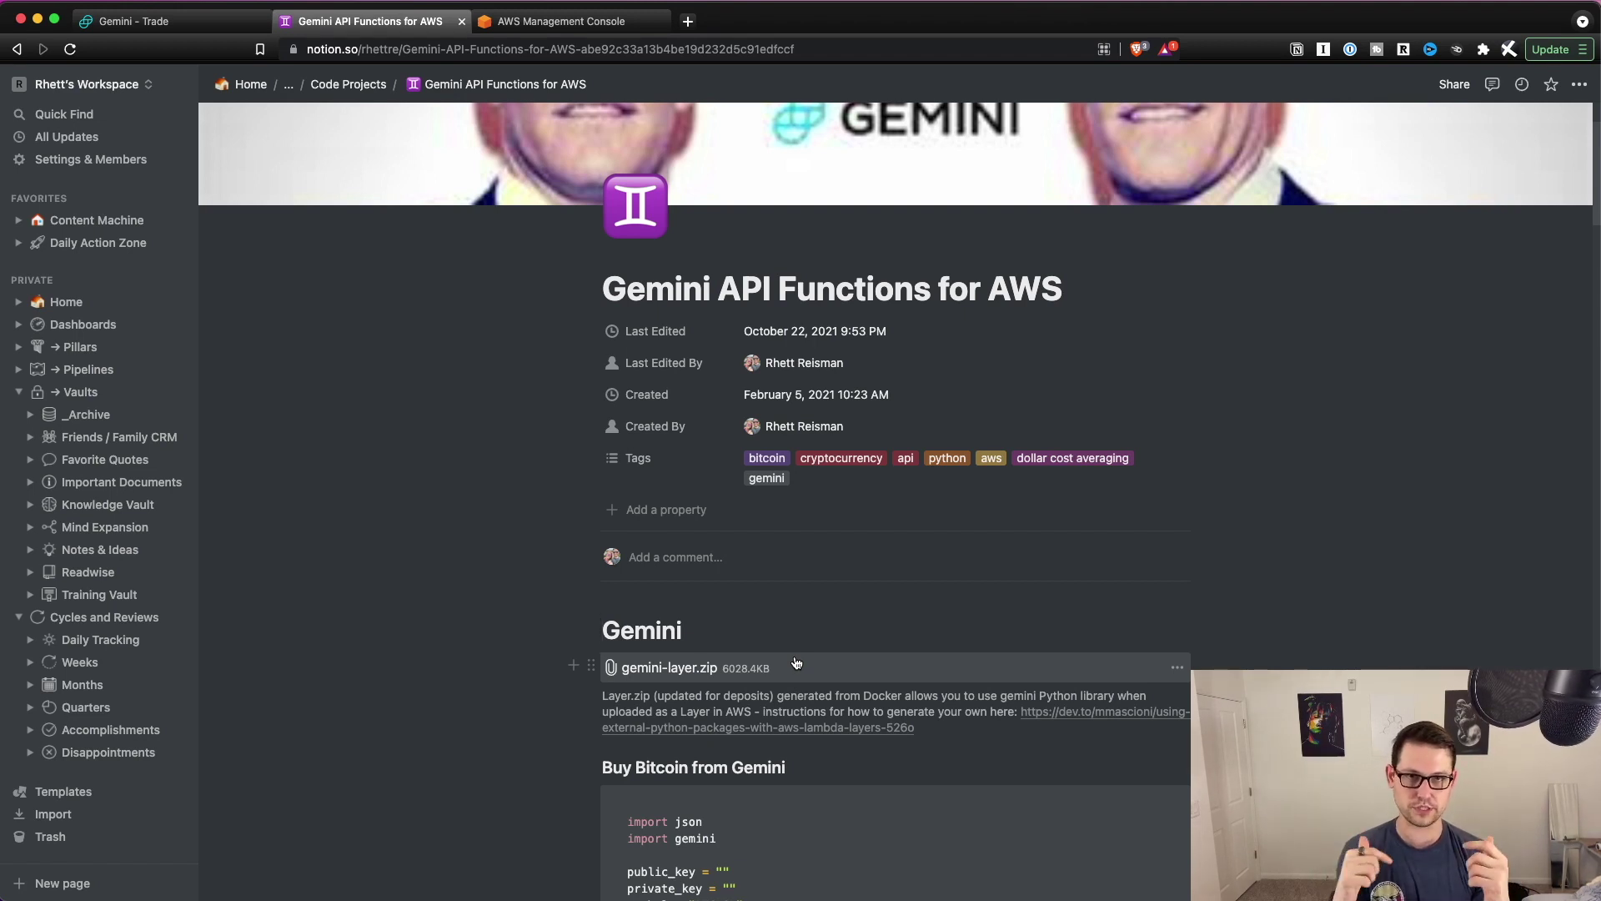
click(702, 665)
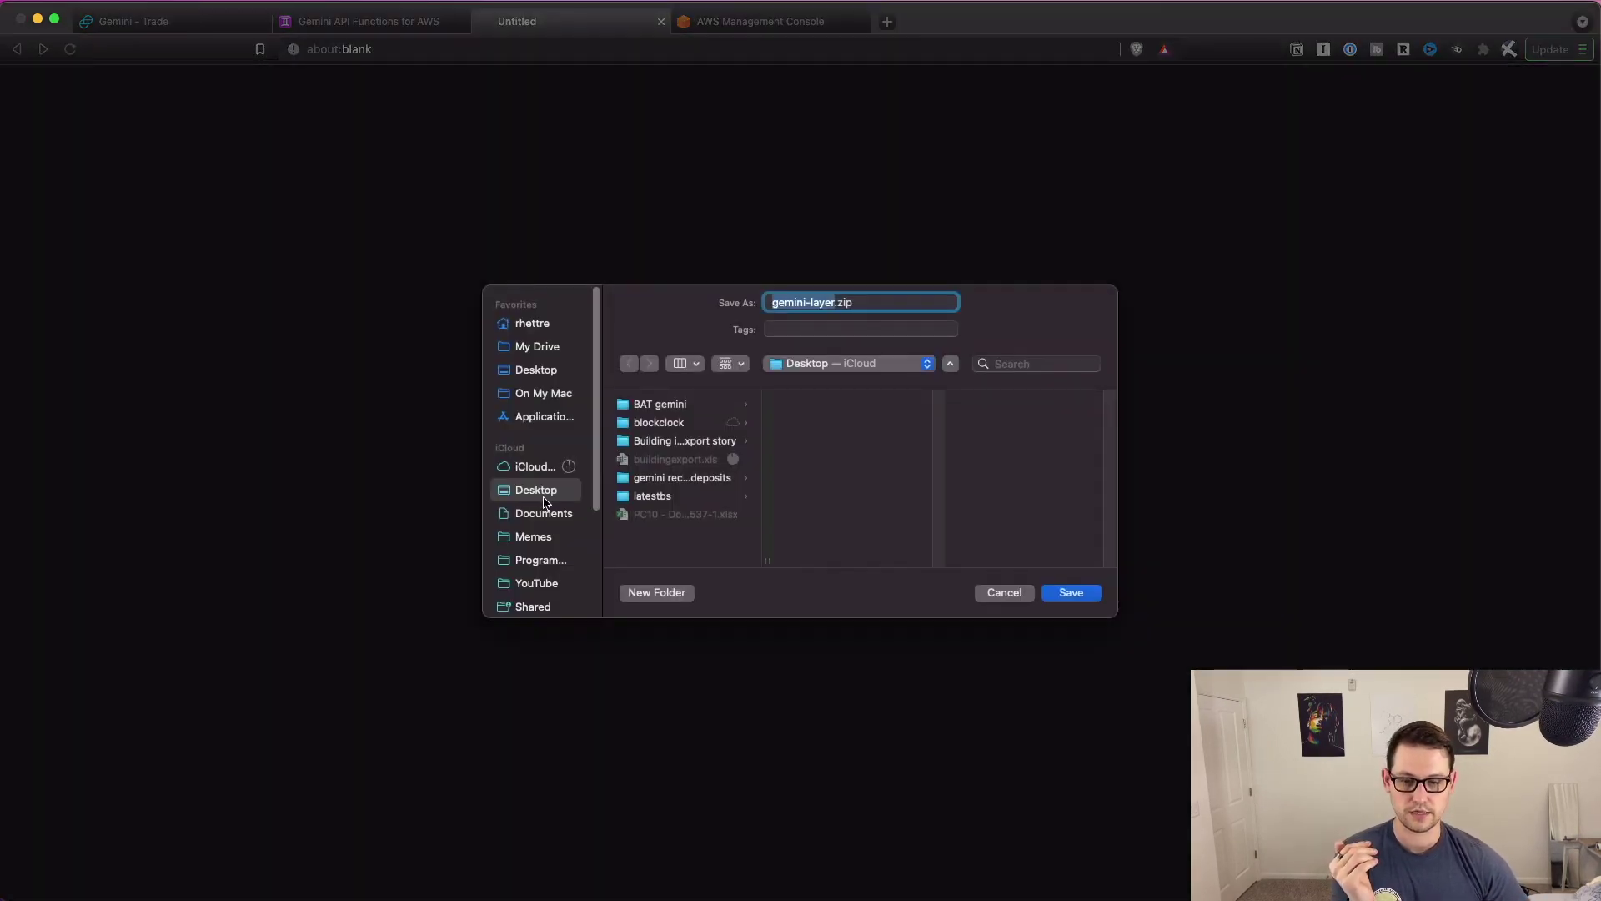
text(geminilayer2)
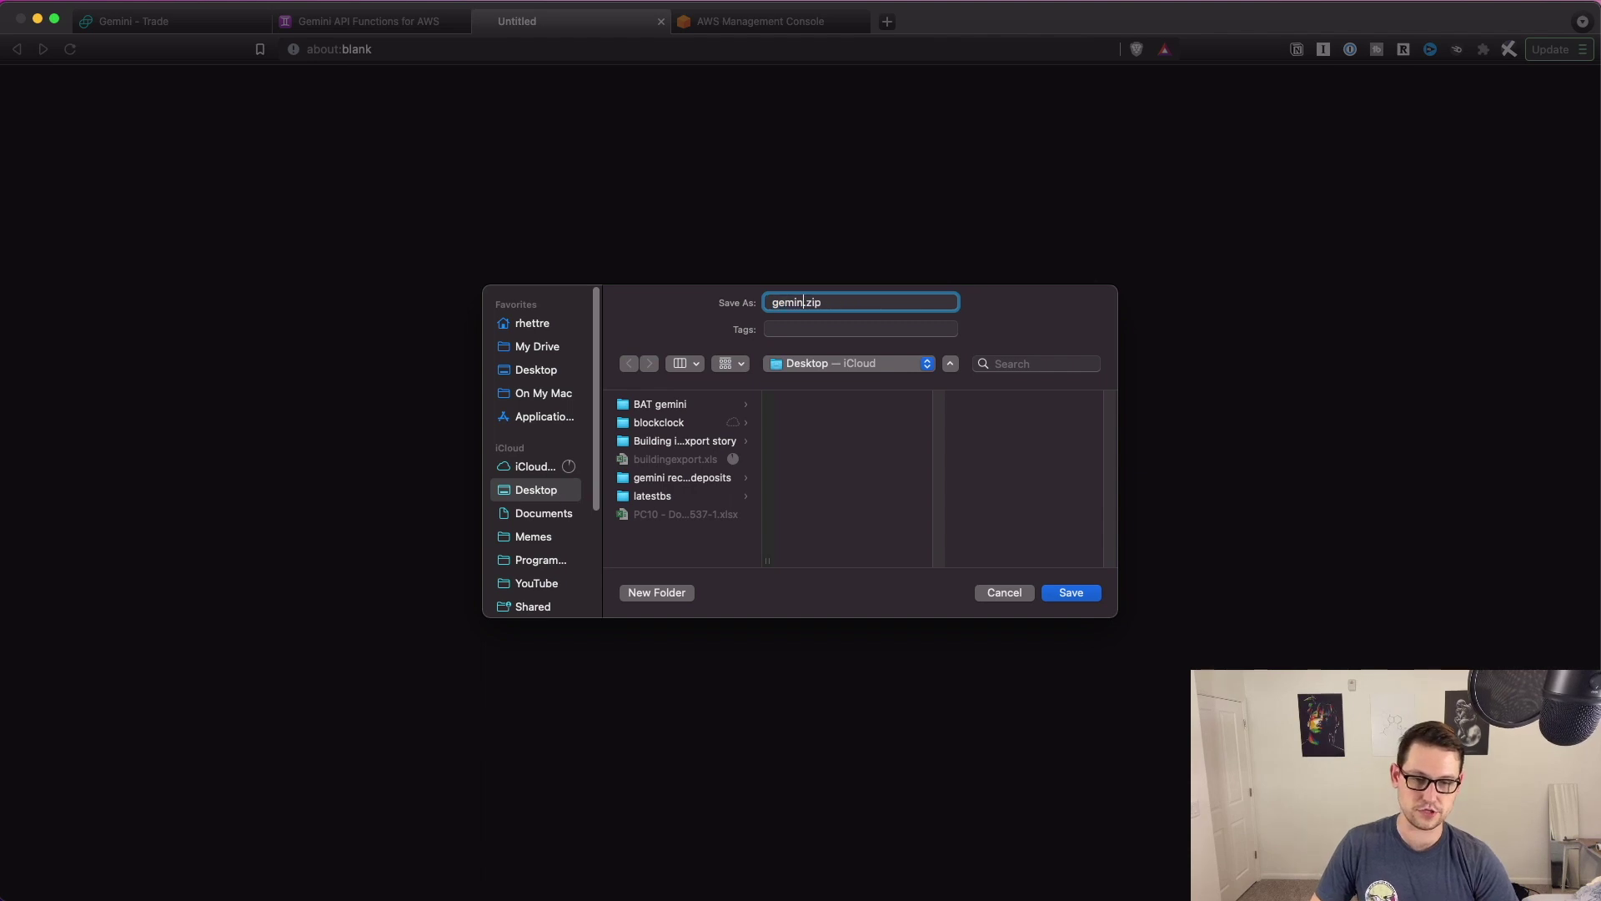
text(demo)
click(543, 513)
key(Return)
Switch to the AWS Management Console, open Lambda's layers and start creating a new layer
click(600, 21)
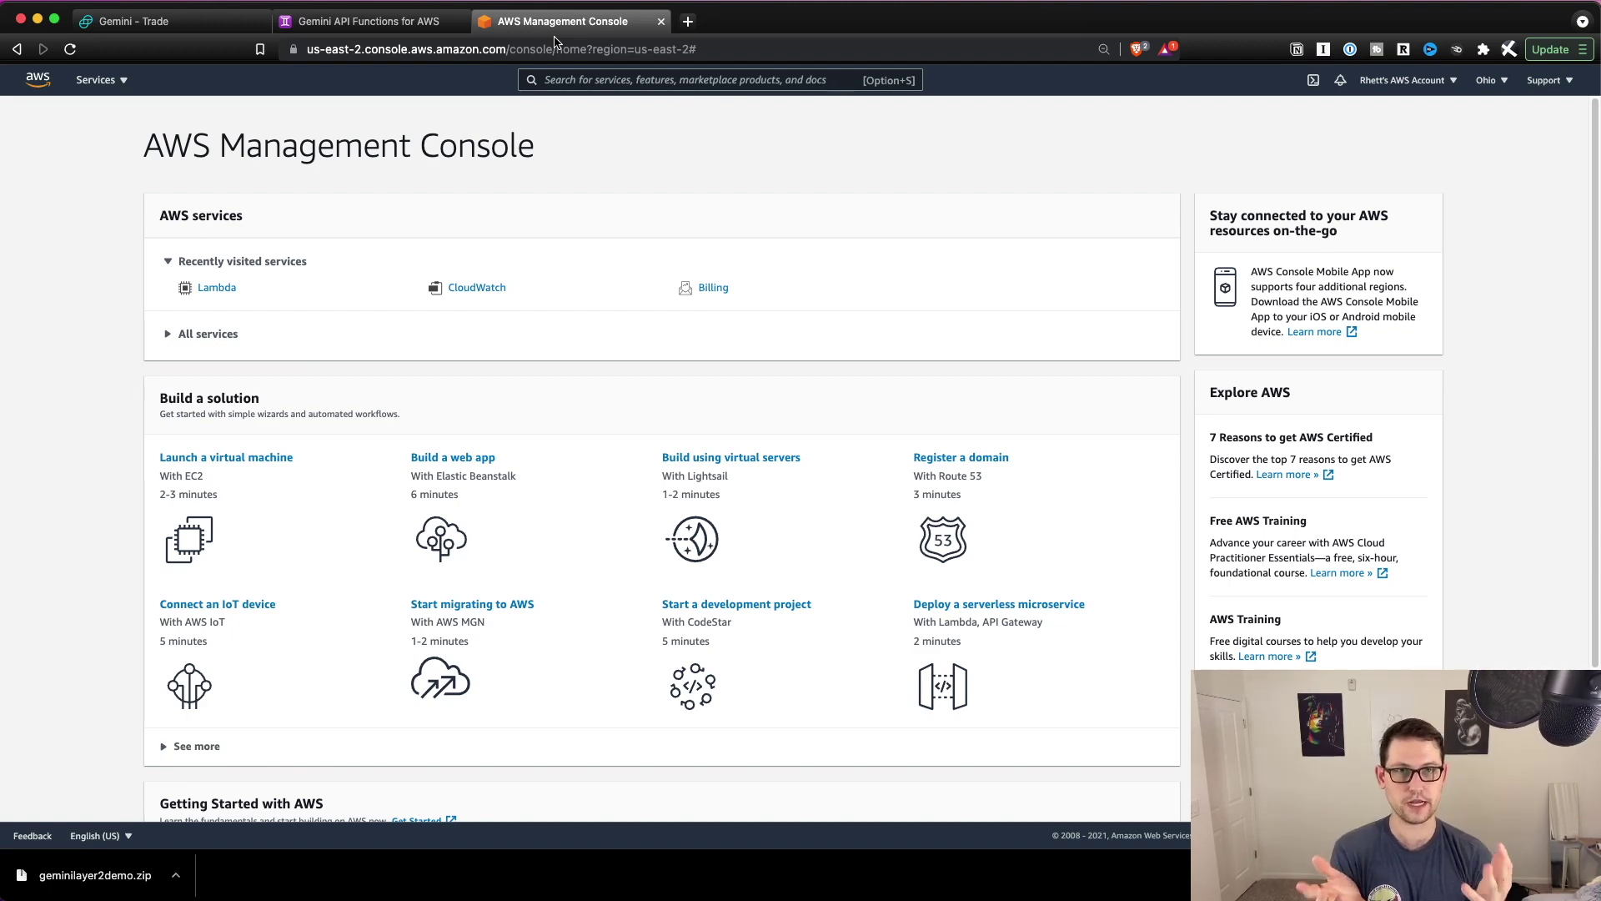
click(210, 333)
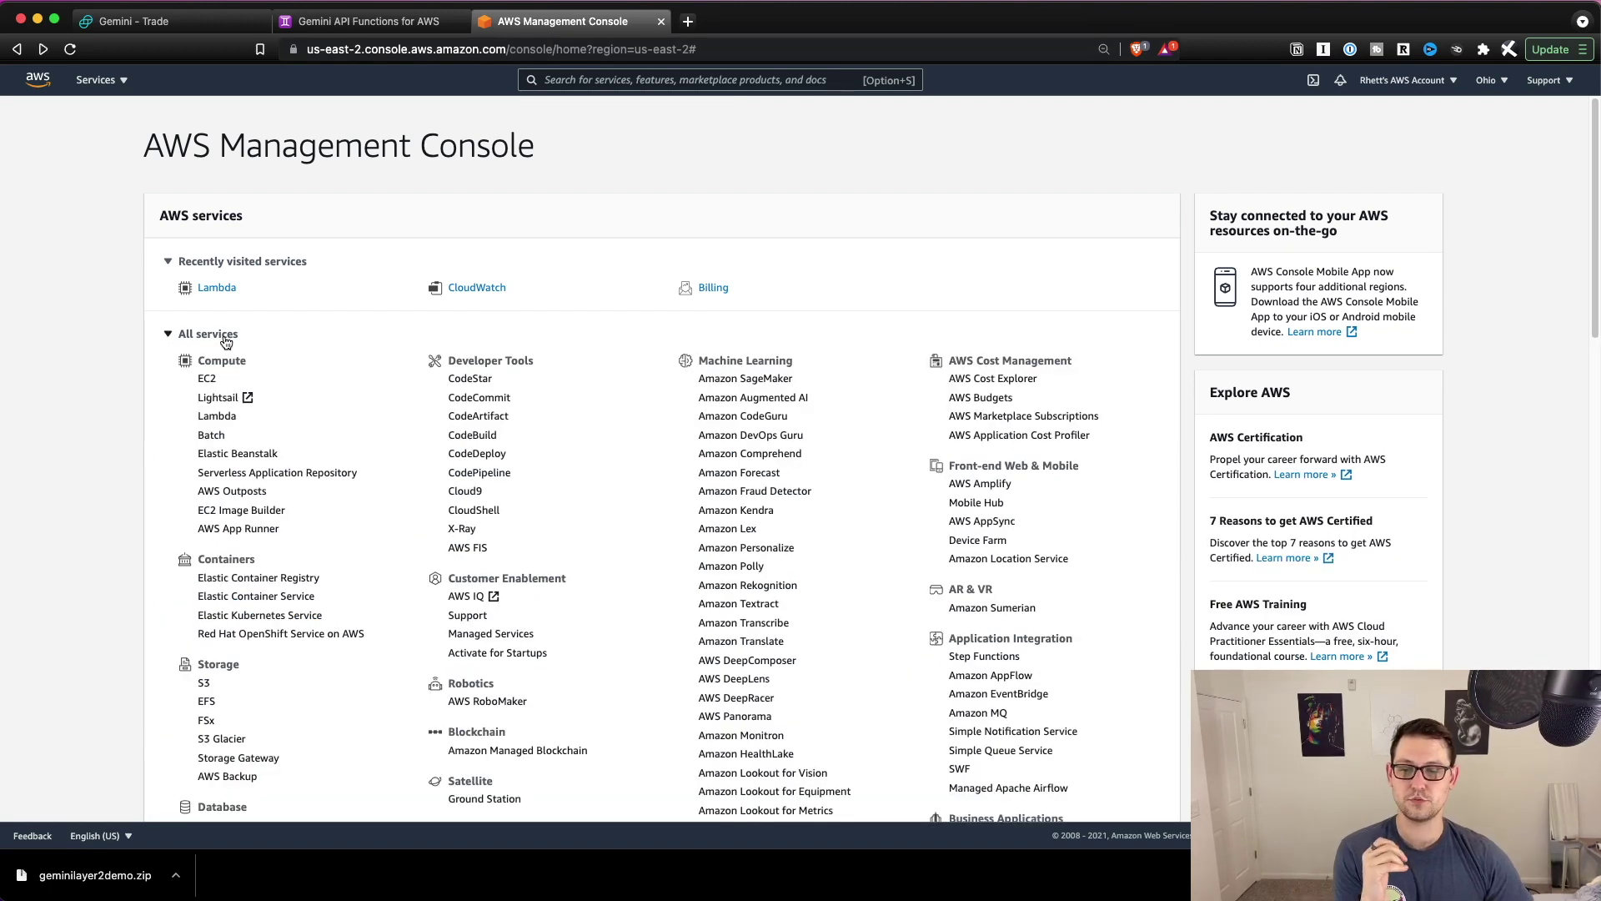
click(224, 422)
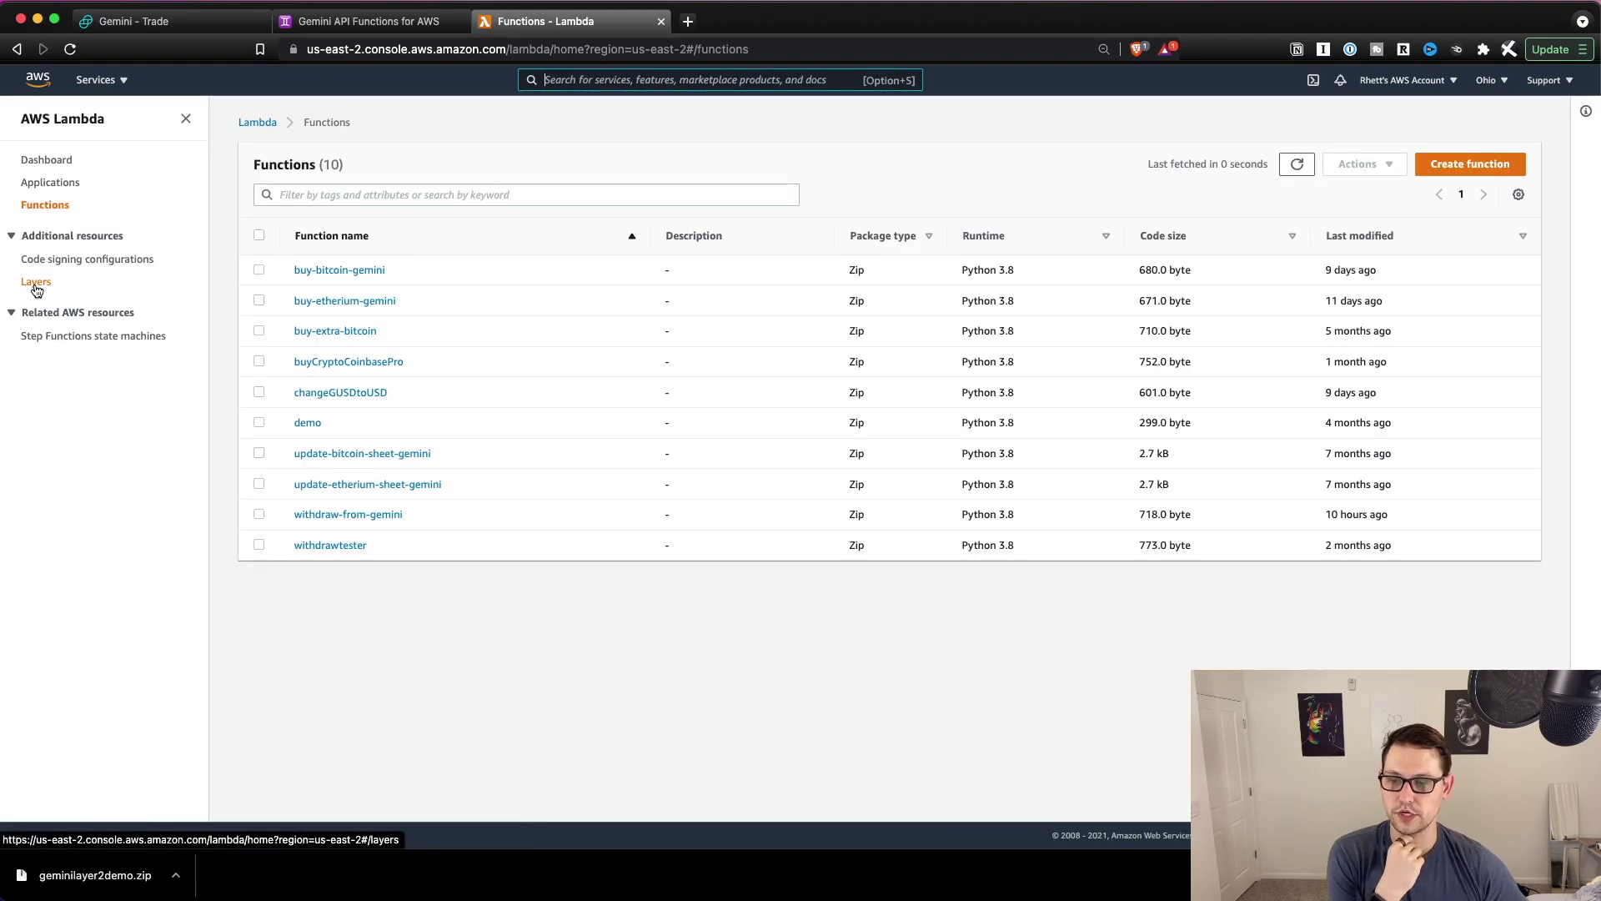
click(37, 282)
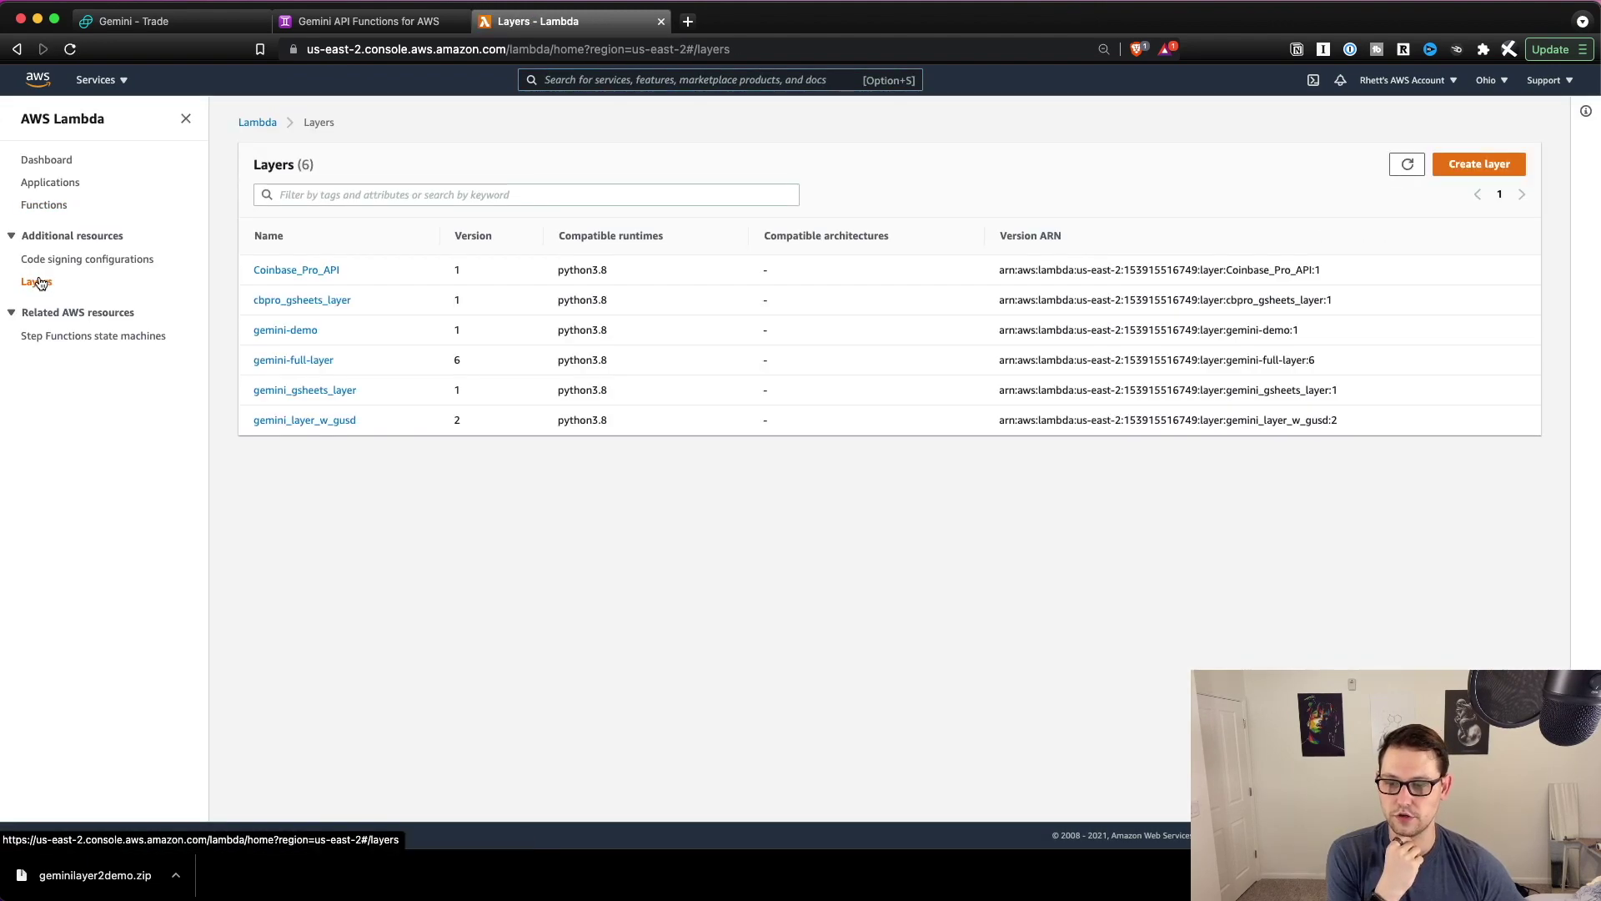
click(1491, 164)
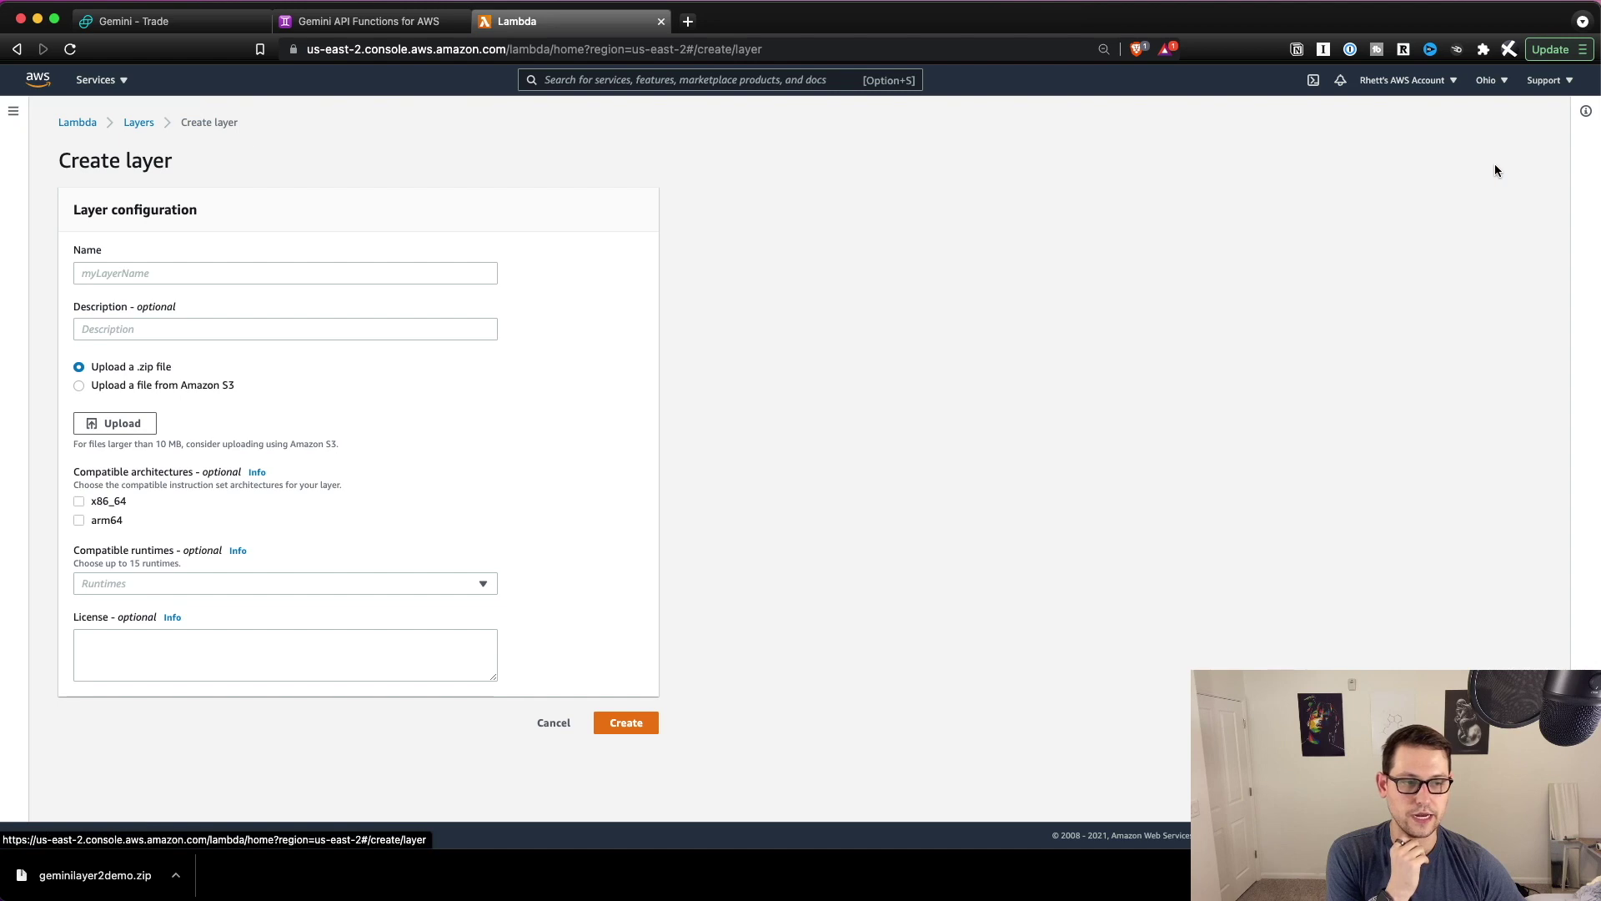
Name the layer GeminiDemoYouTube2 and upload geminilayer2demo.zip from Documents as its zip file
click(236, 273)
text(Gem)
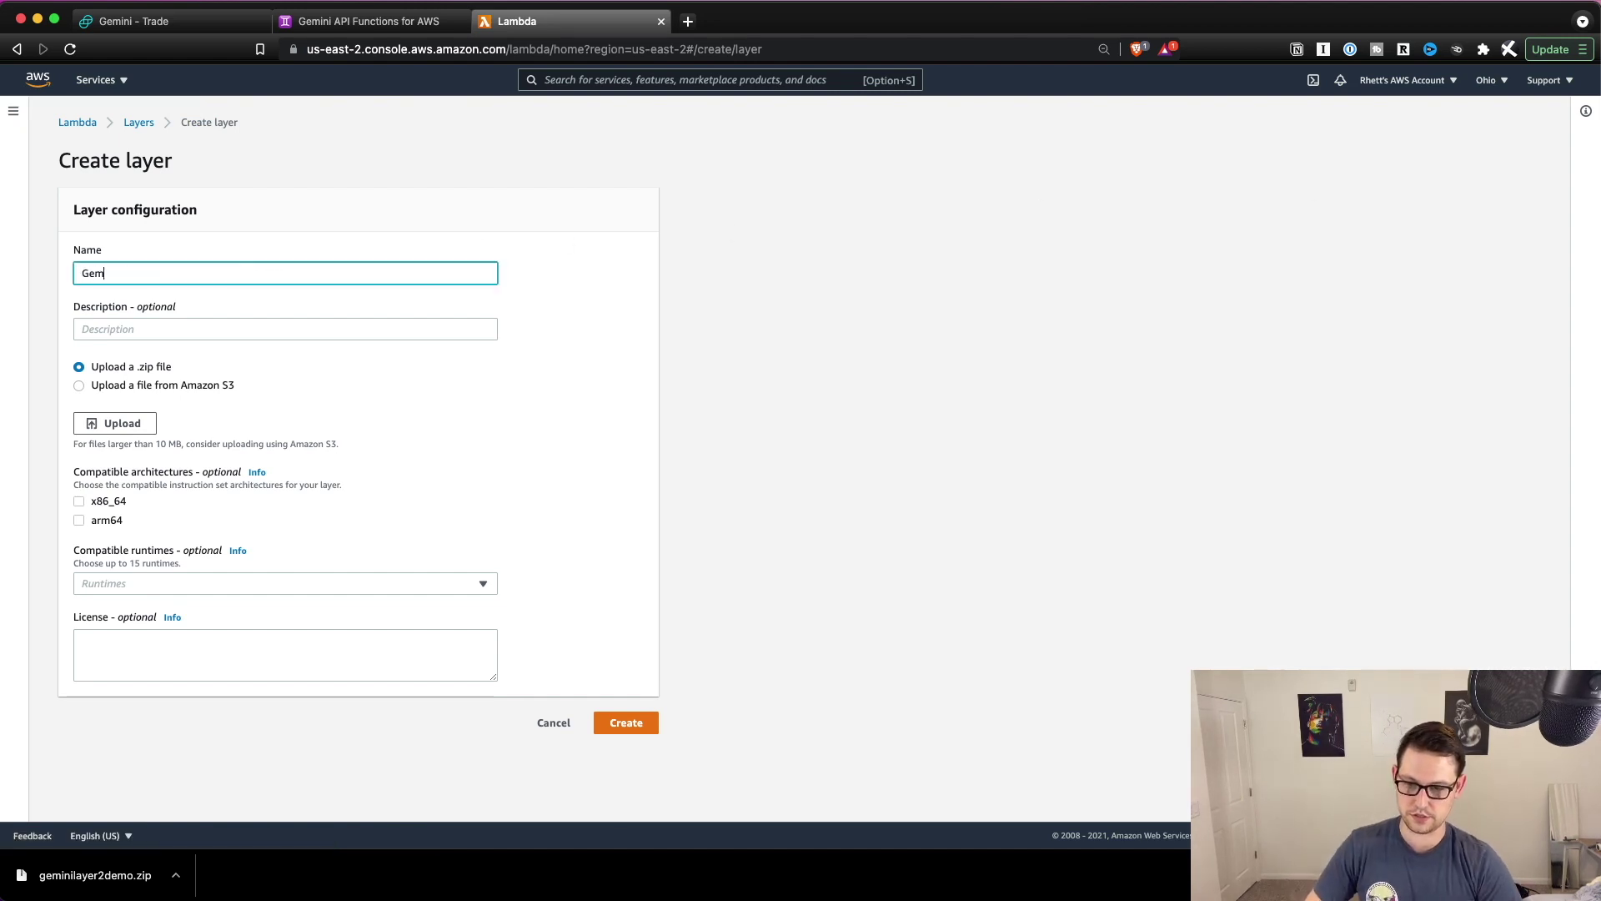
text(iniDemoYou)
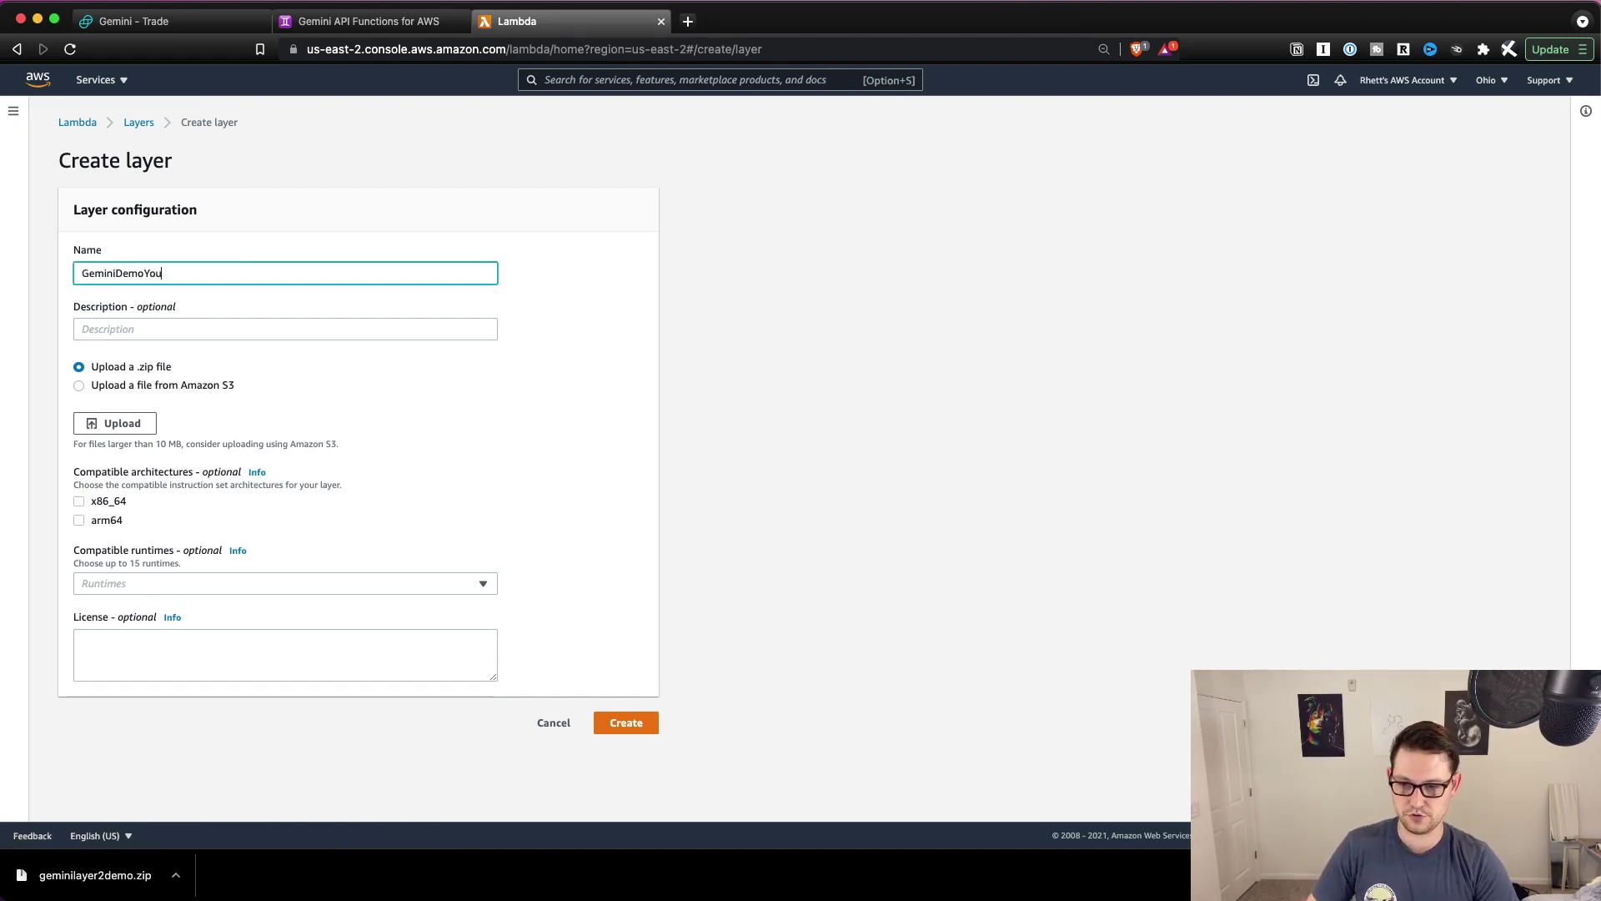
text(Tube2)
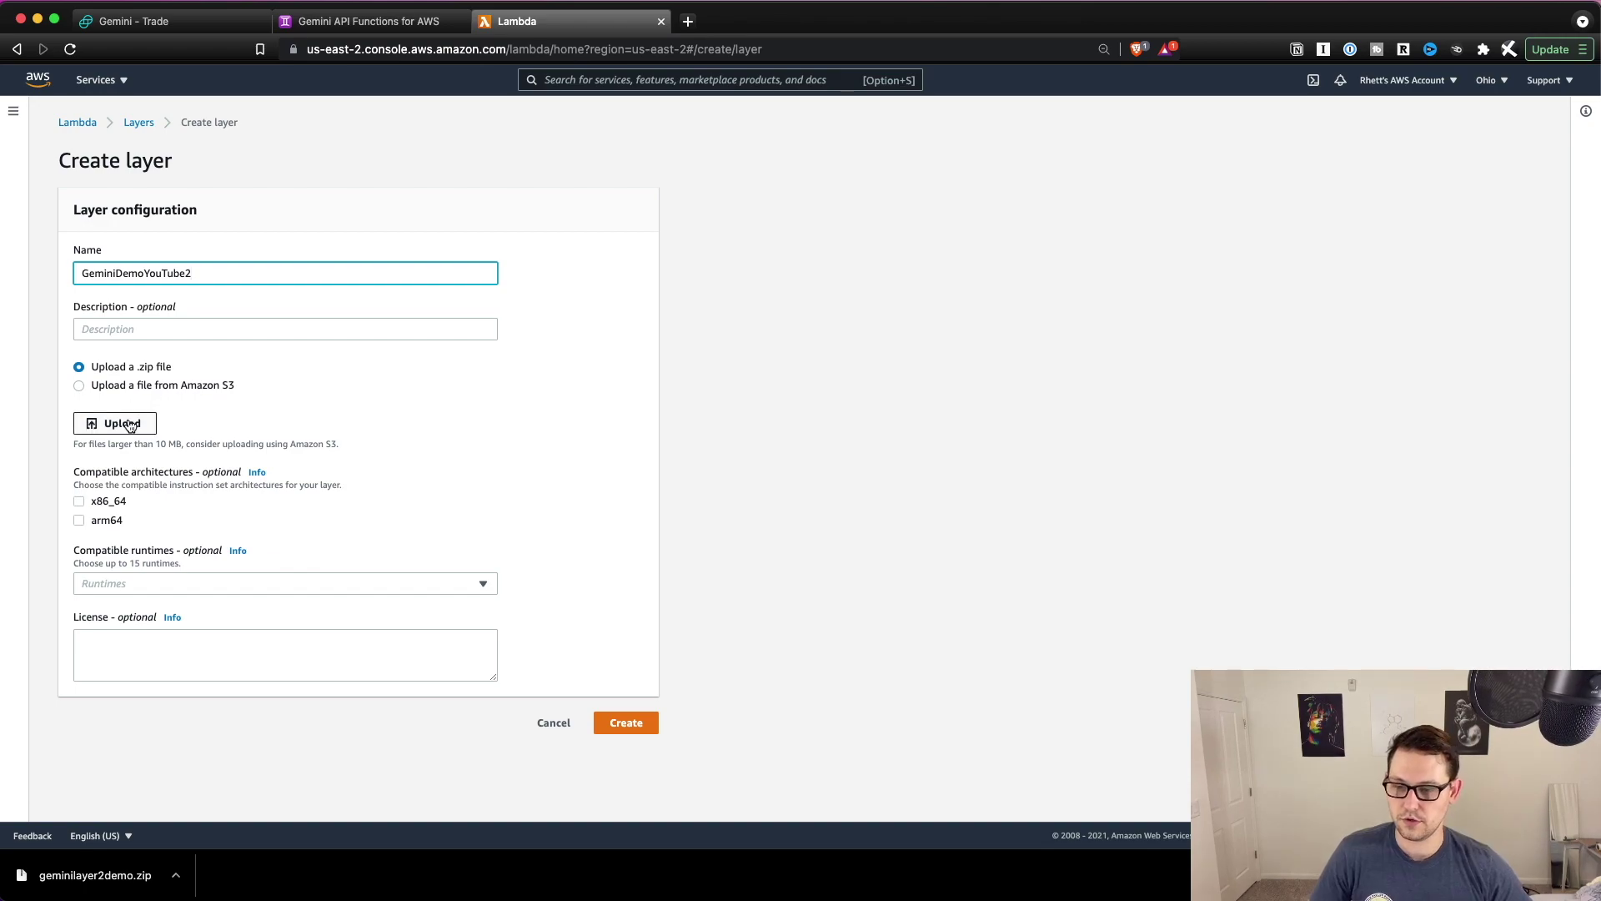
click(121, 425)
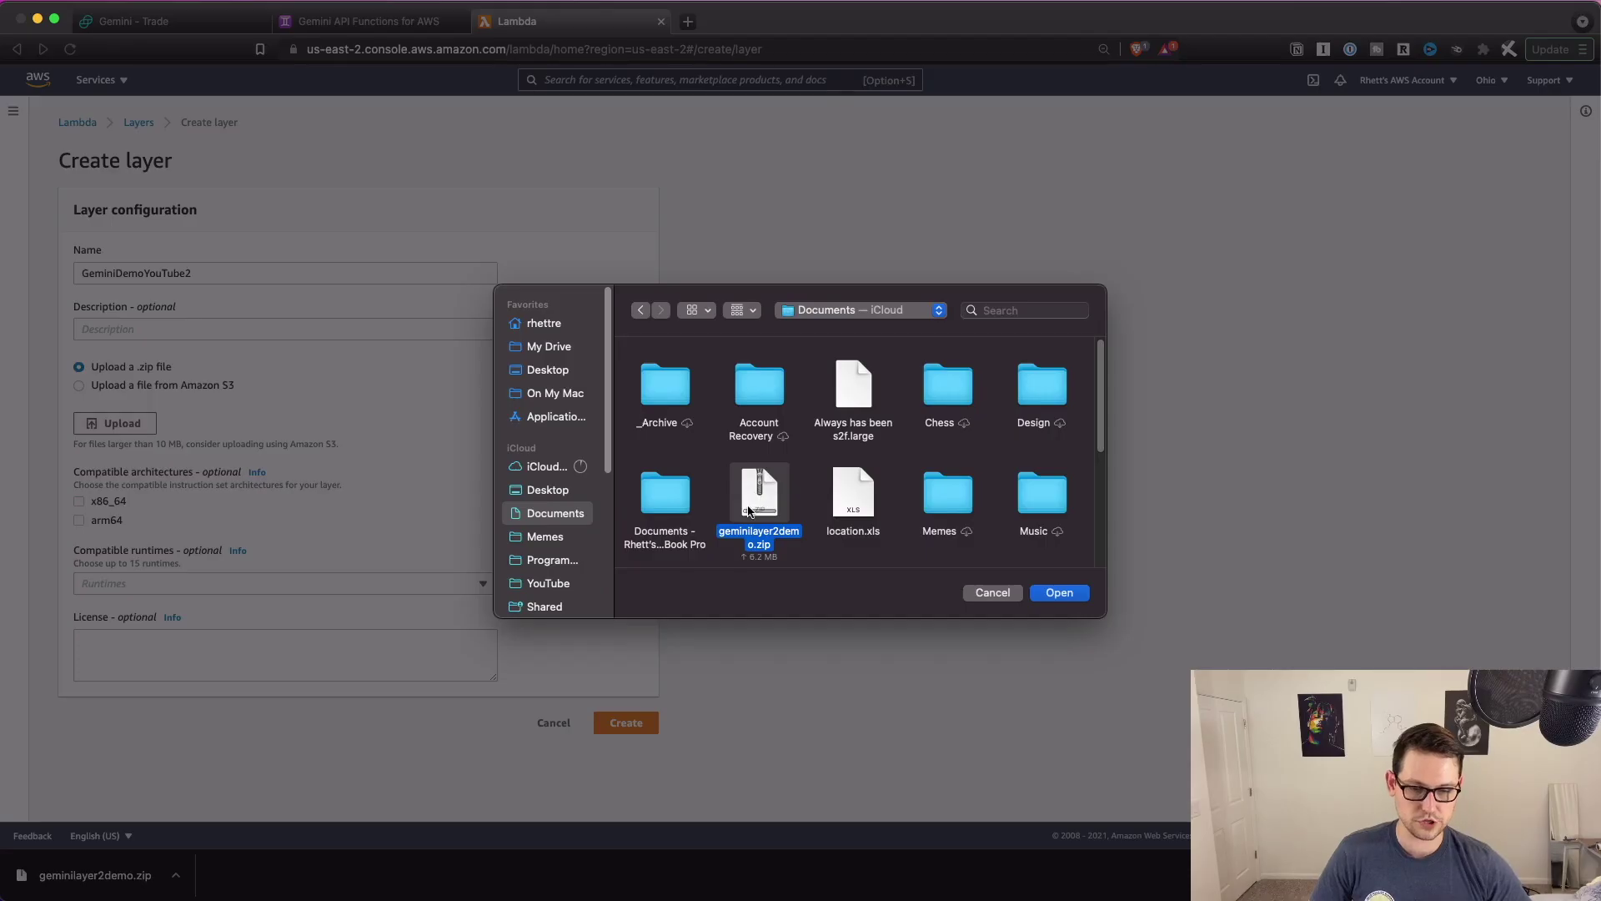
double_click(774, 499)
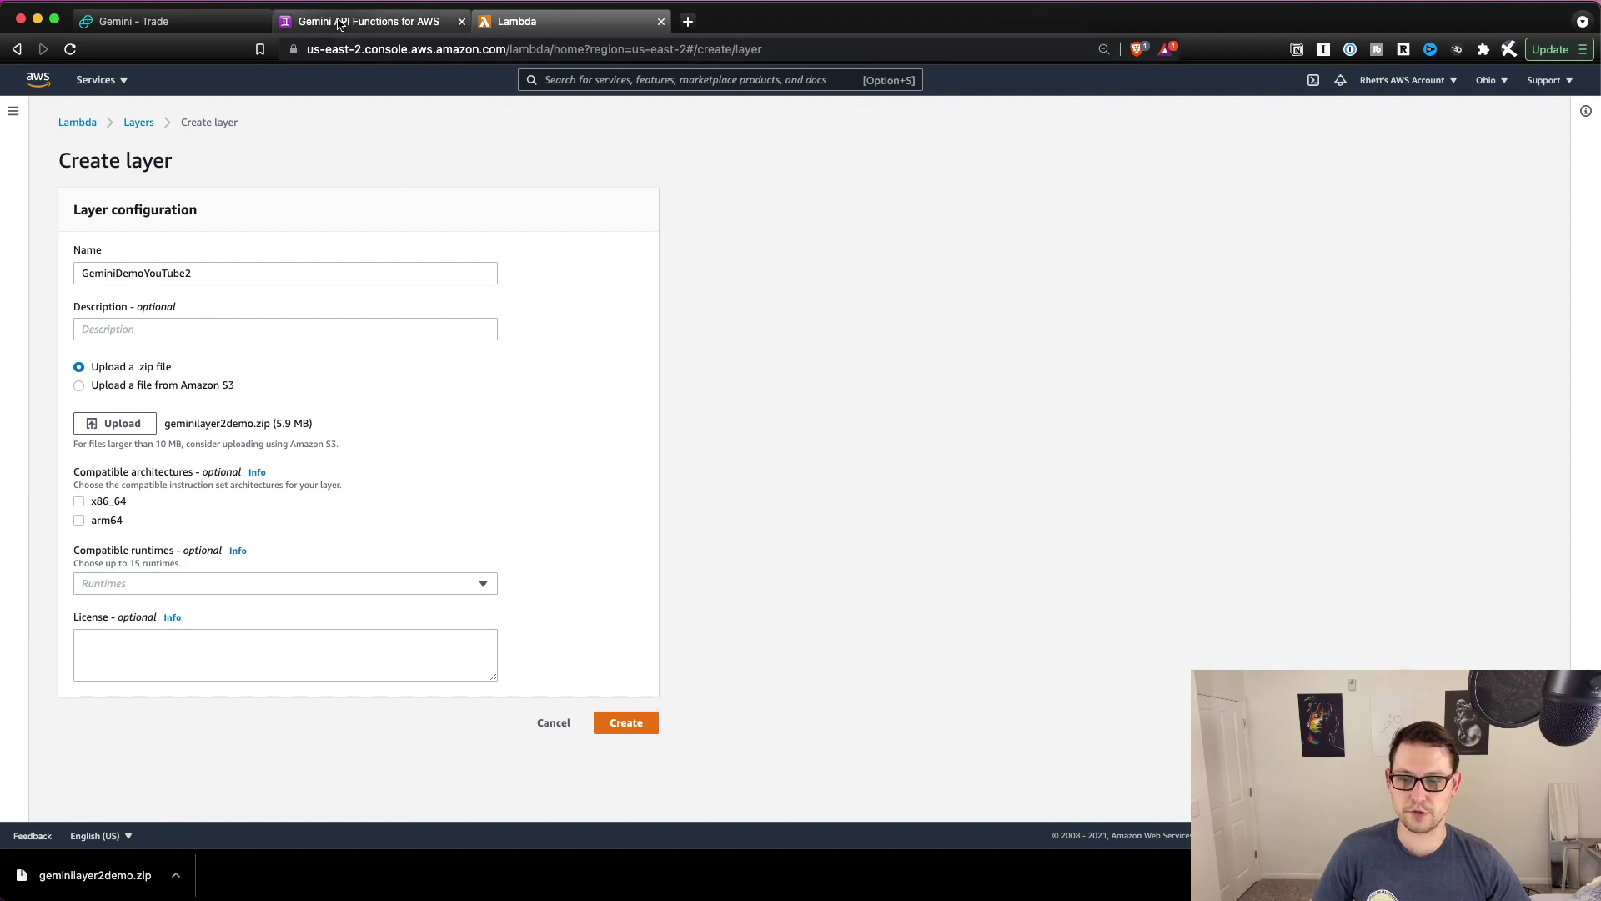
Set the layer's compatible architecture to x86_64 and its runtime to Python 3.8, and create the layer
click(80, 498)
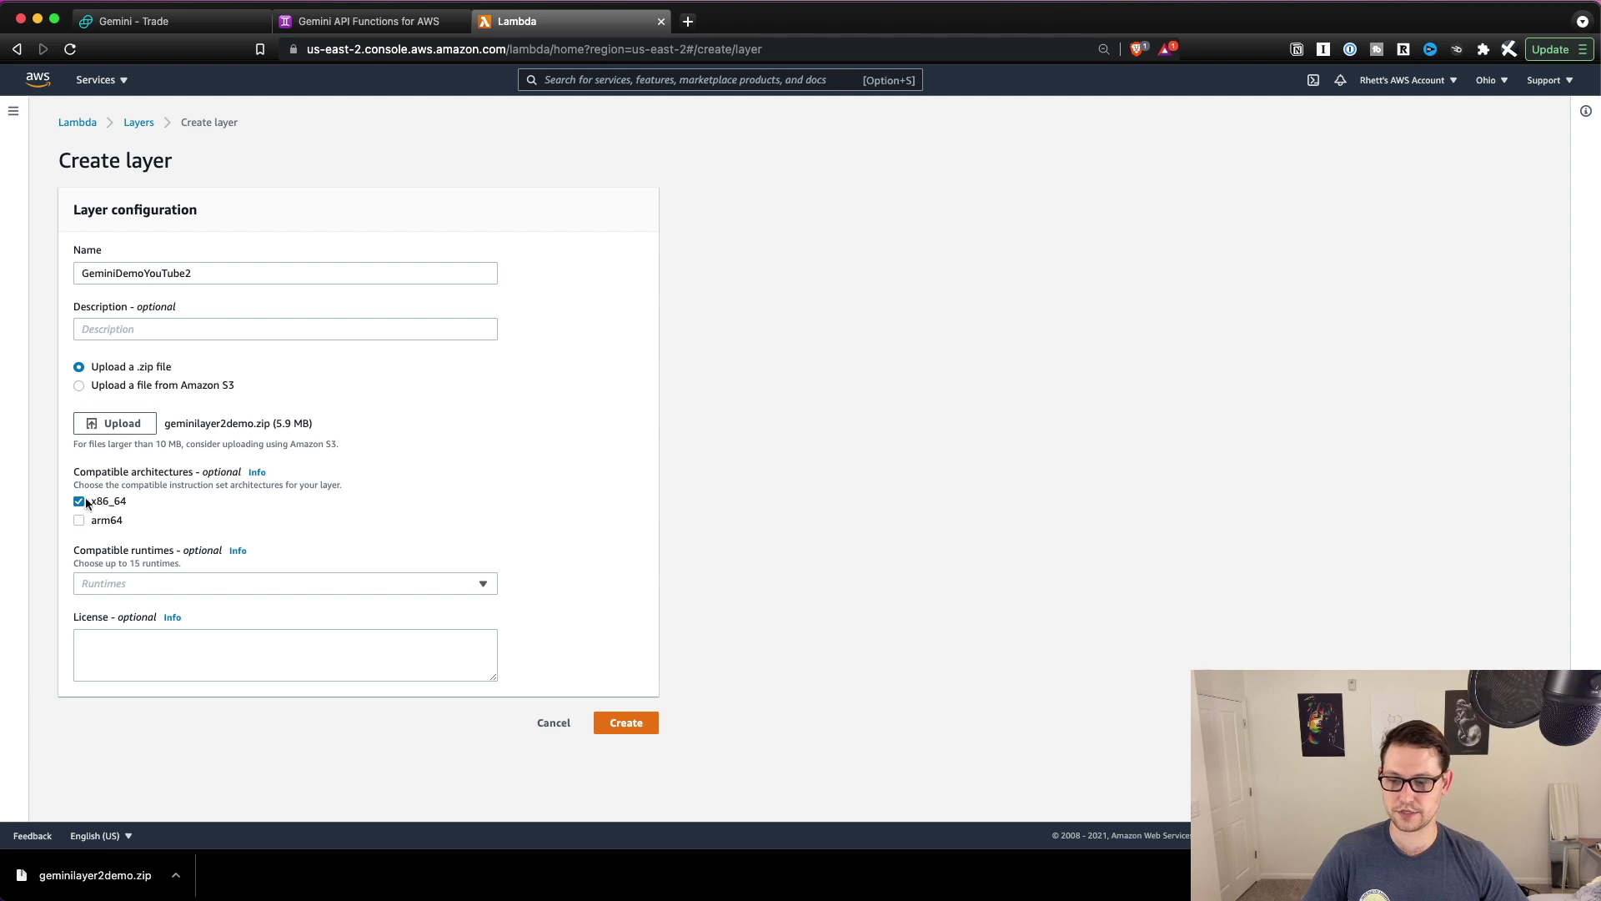
click(130, 585)
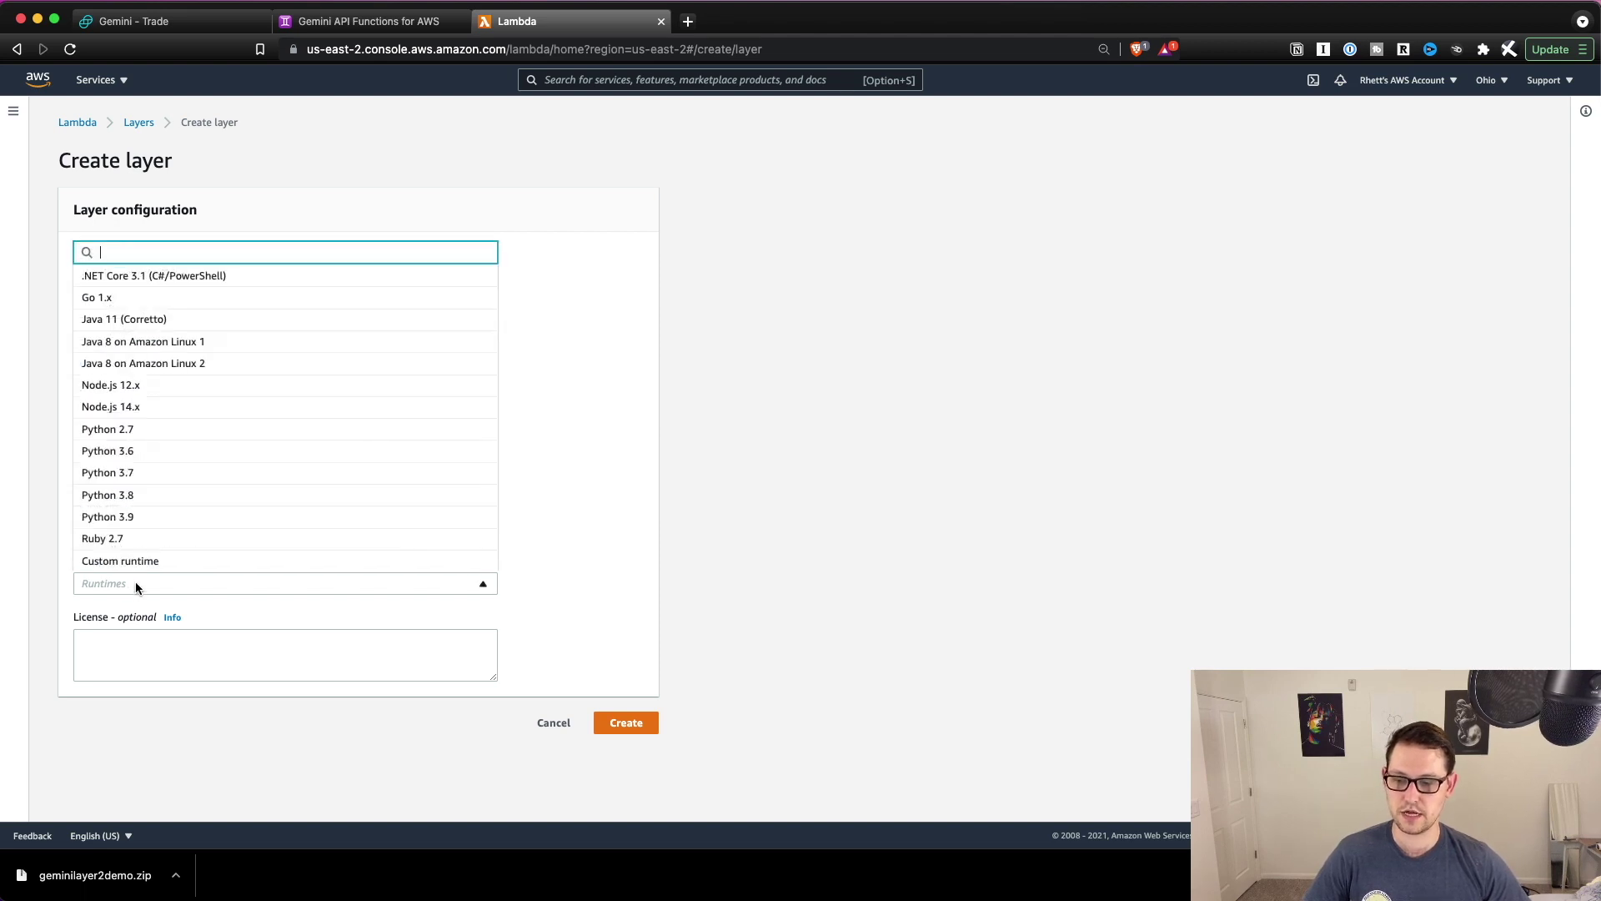
click(143, 503)
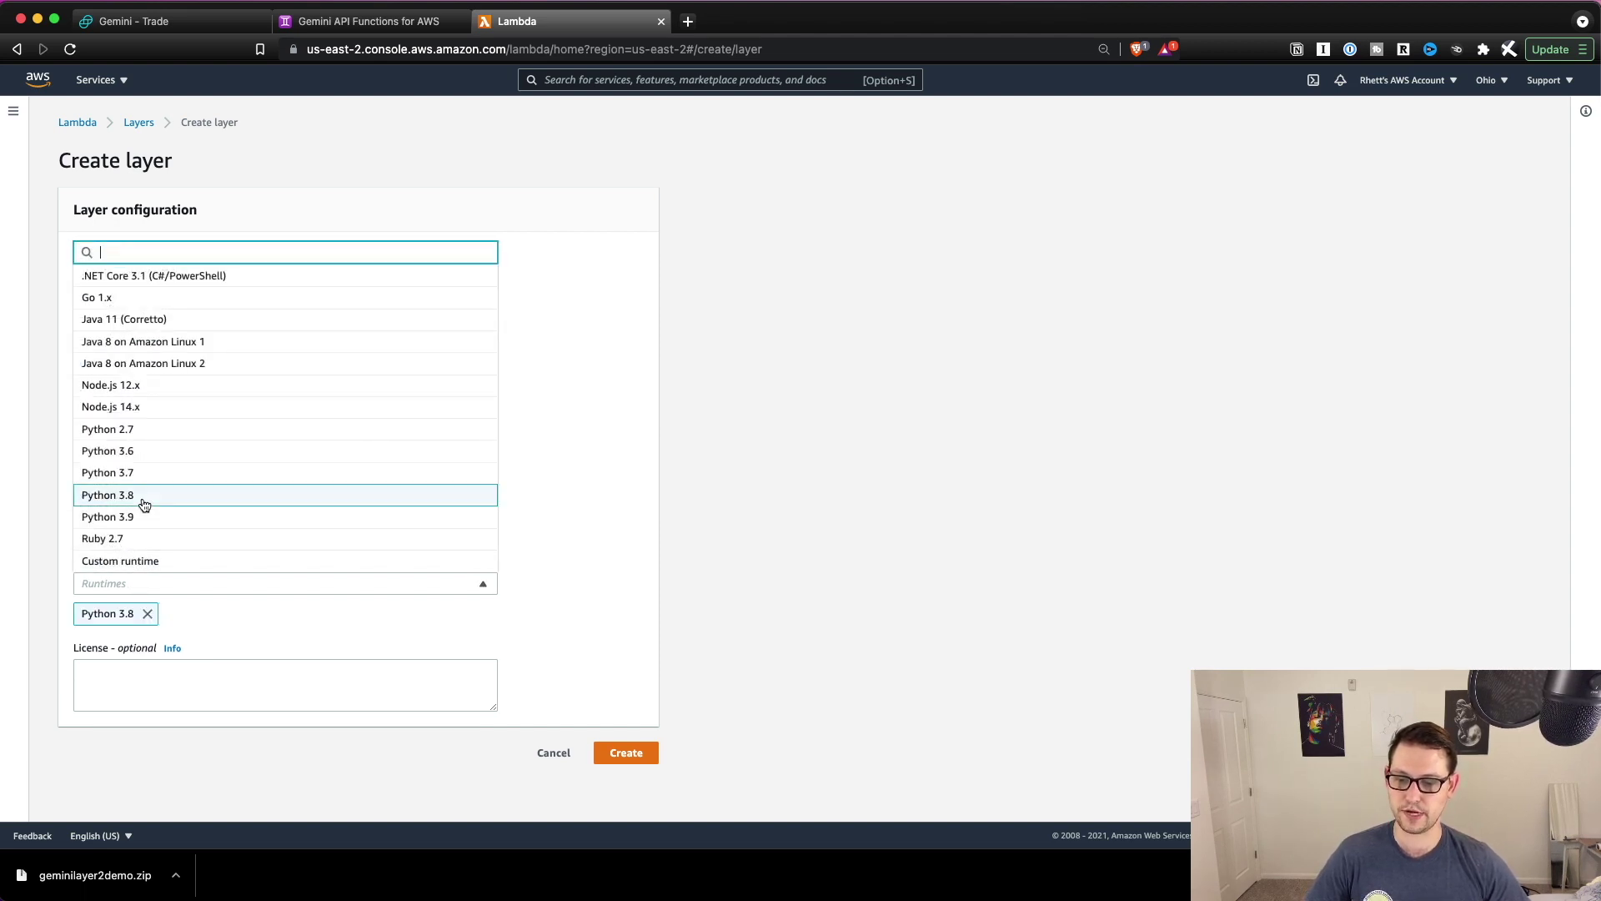
click(619, 750)
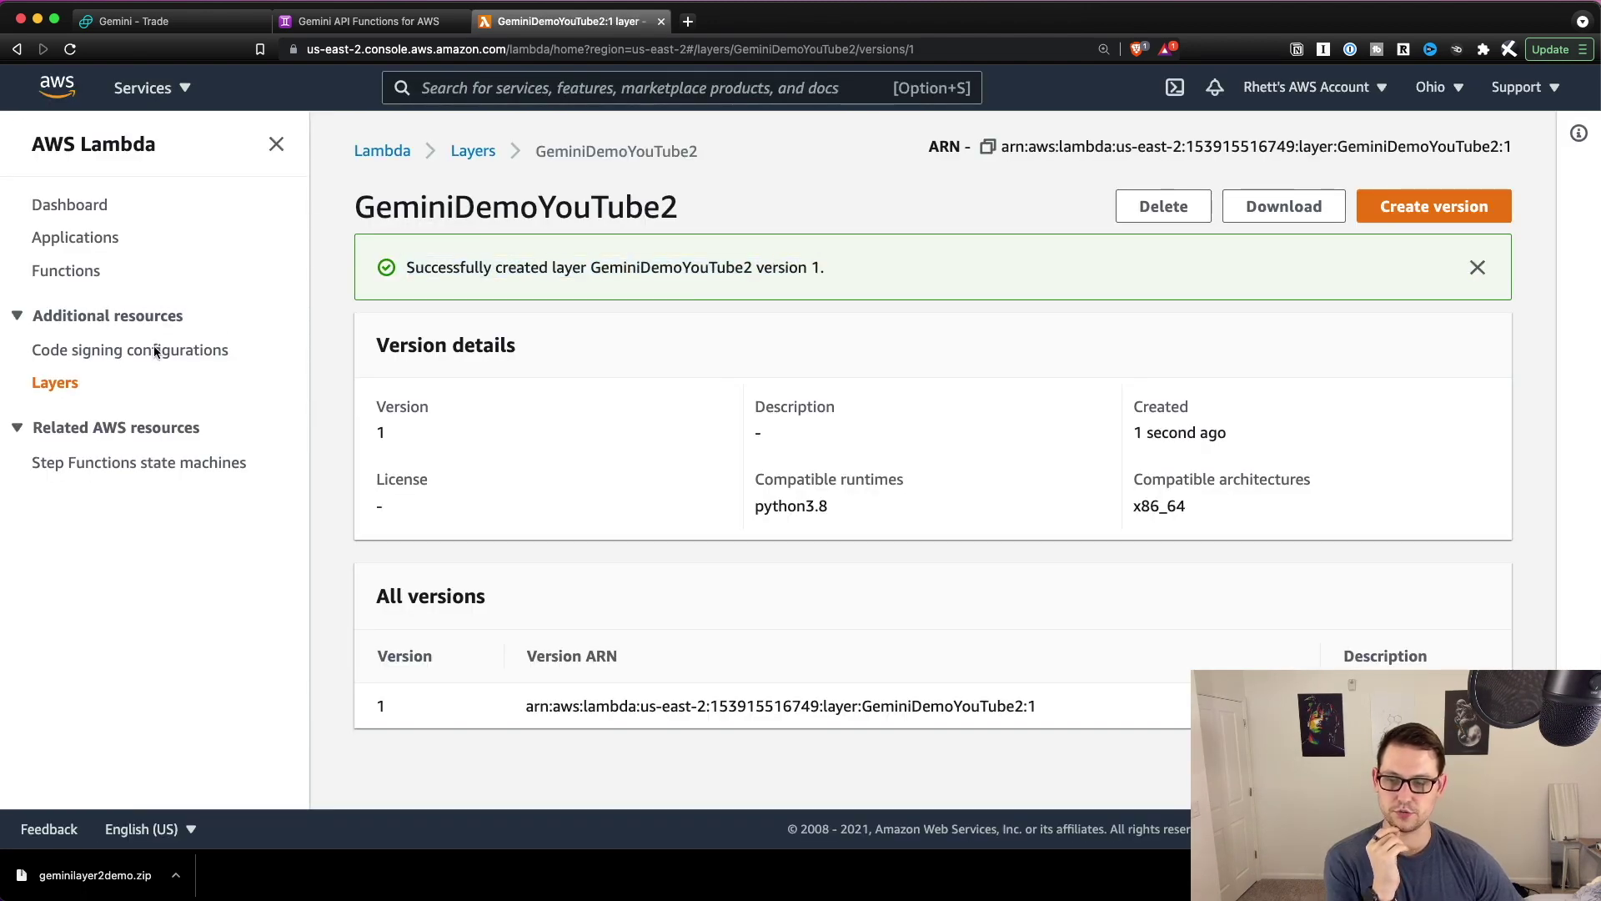
Start a new Lambda function authored from scratch and name it GUSDtoUSDGeminiDemo
click(65, 282)
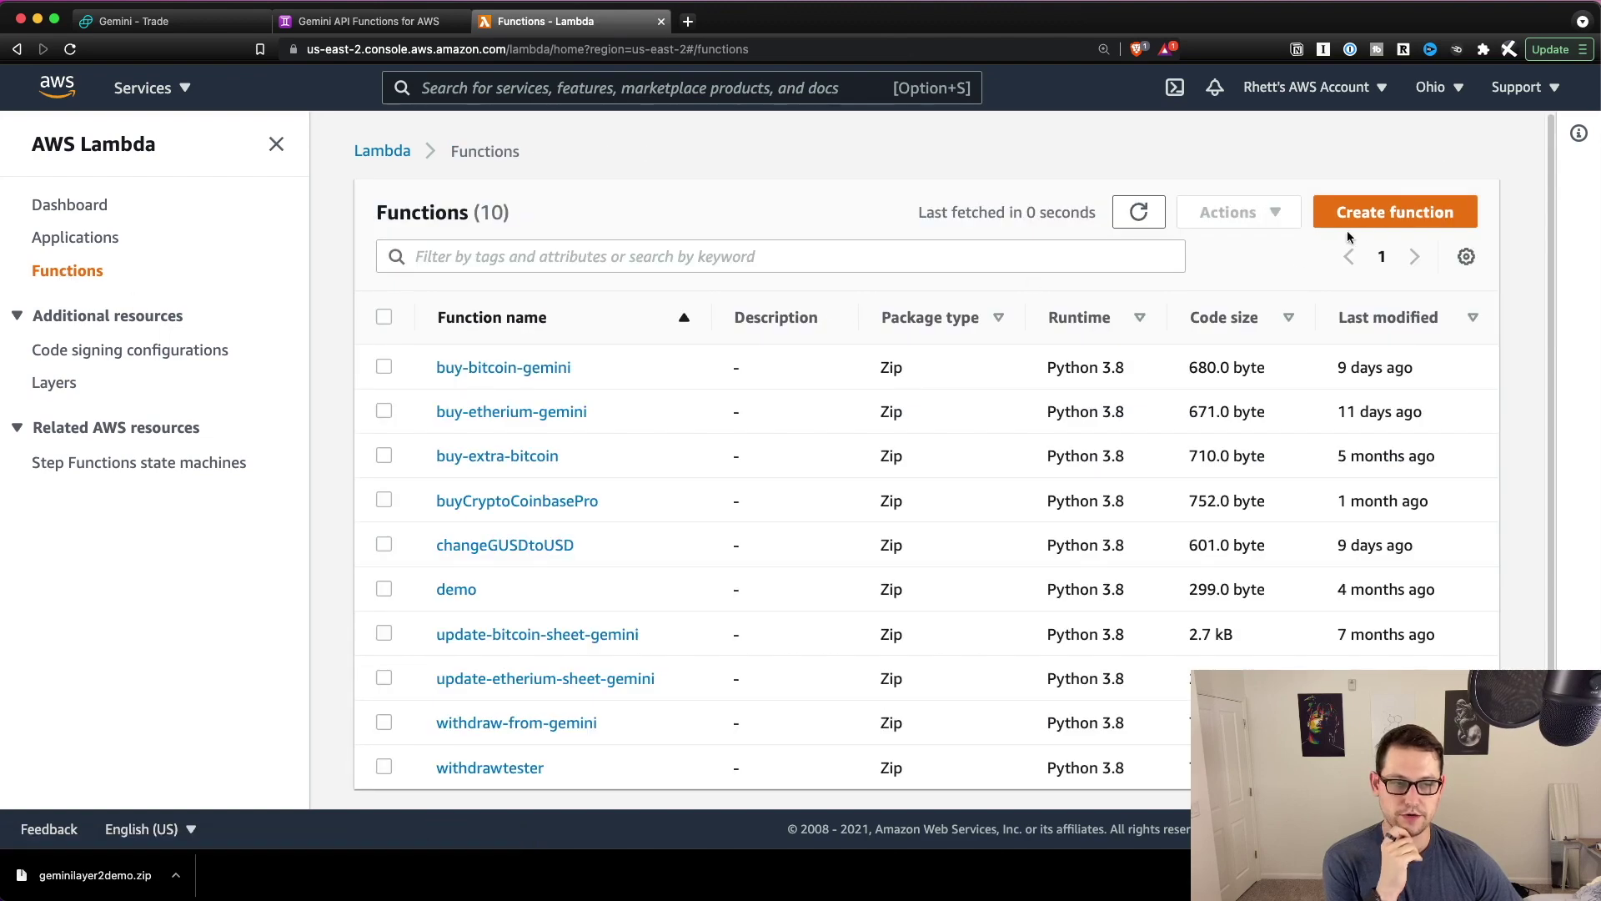
click(1369, 219)
scroll(300, 522, down, 2)
click(234, 586)
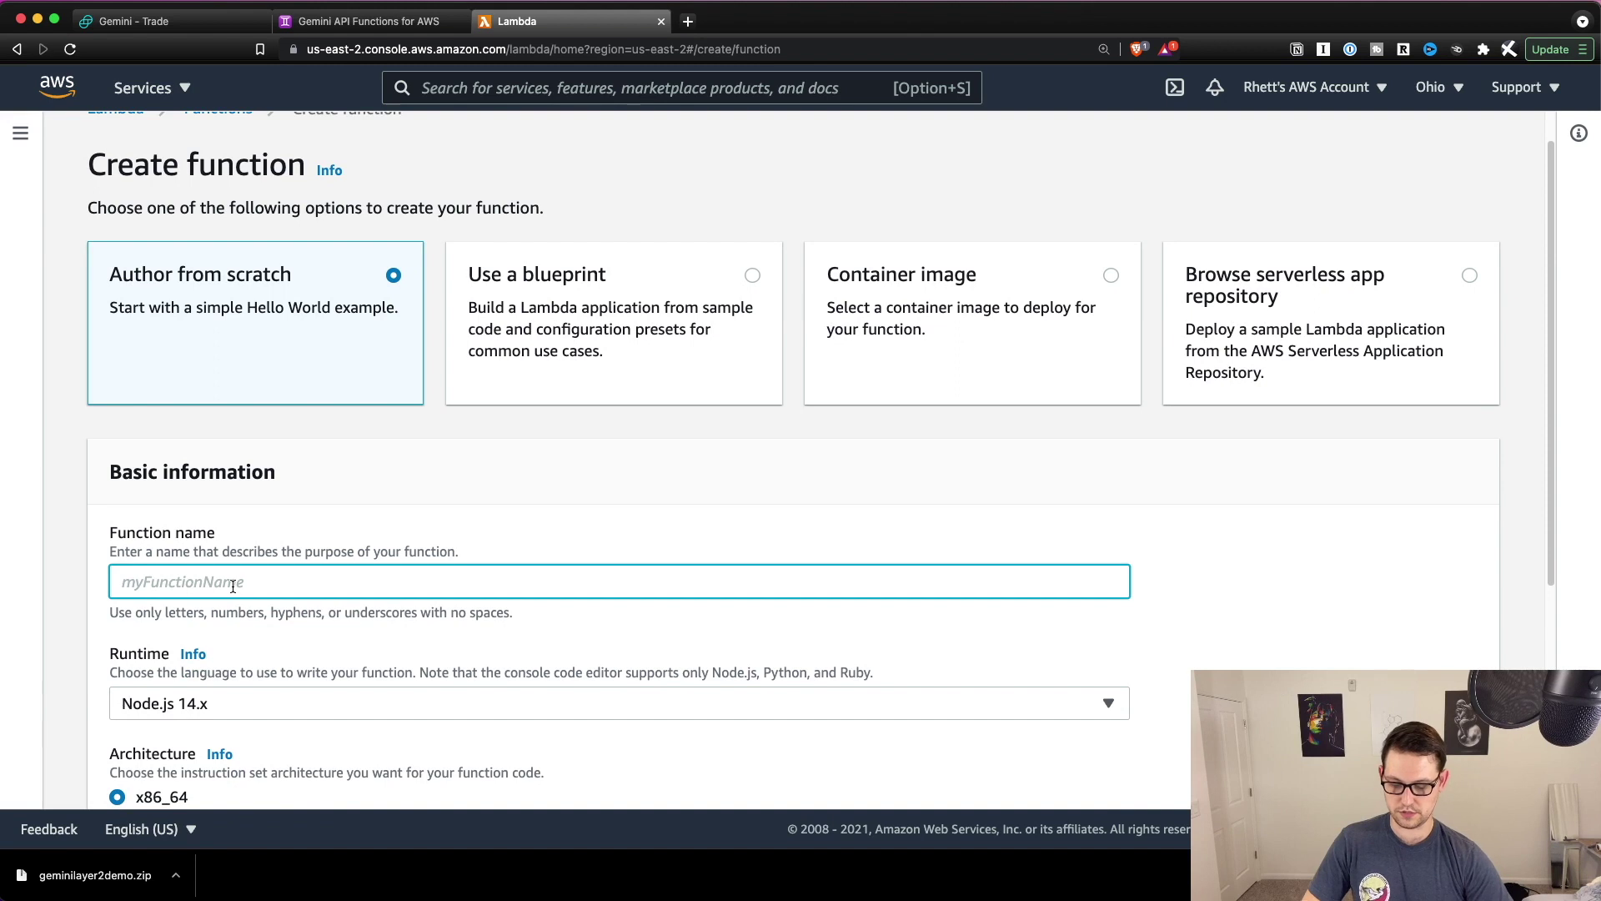
text(GUSDtoUSDGeminiDemo)
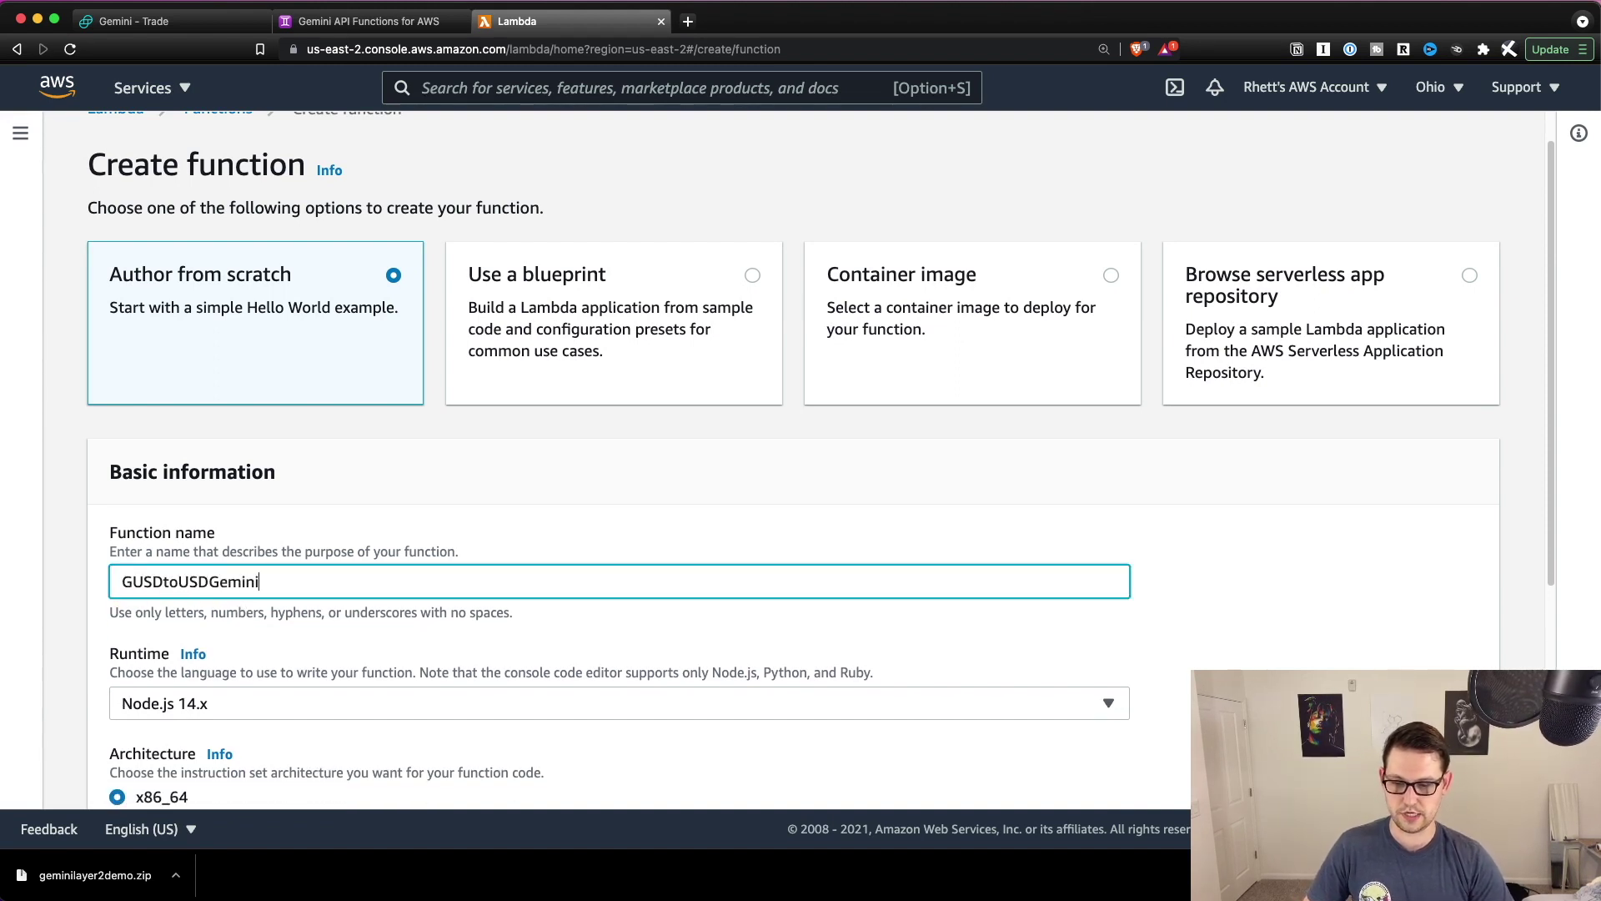
Set the function's runtime to Python 3.8, create it, and bring its code source into view
click(351, 703)
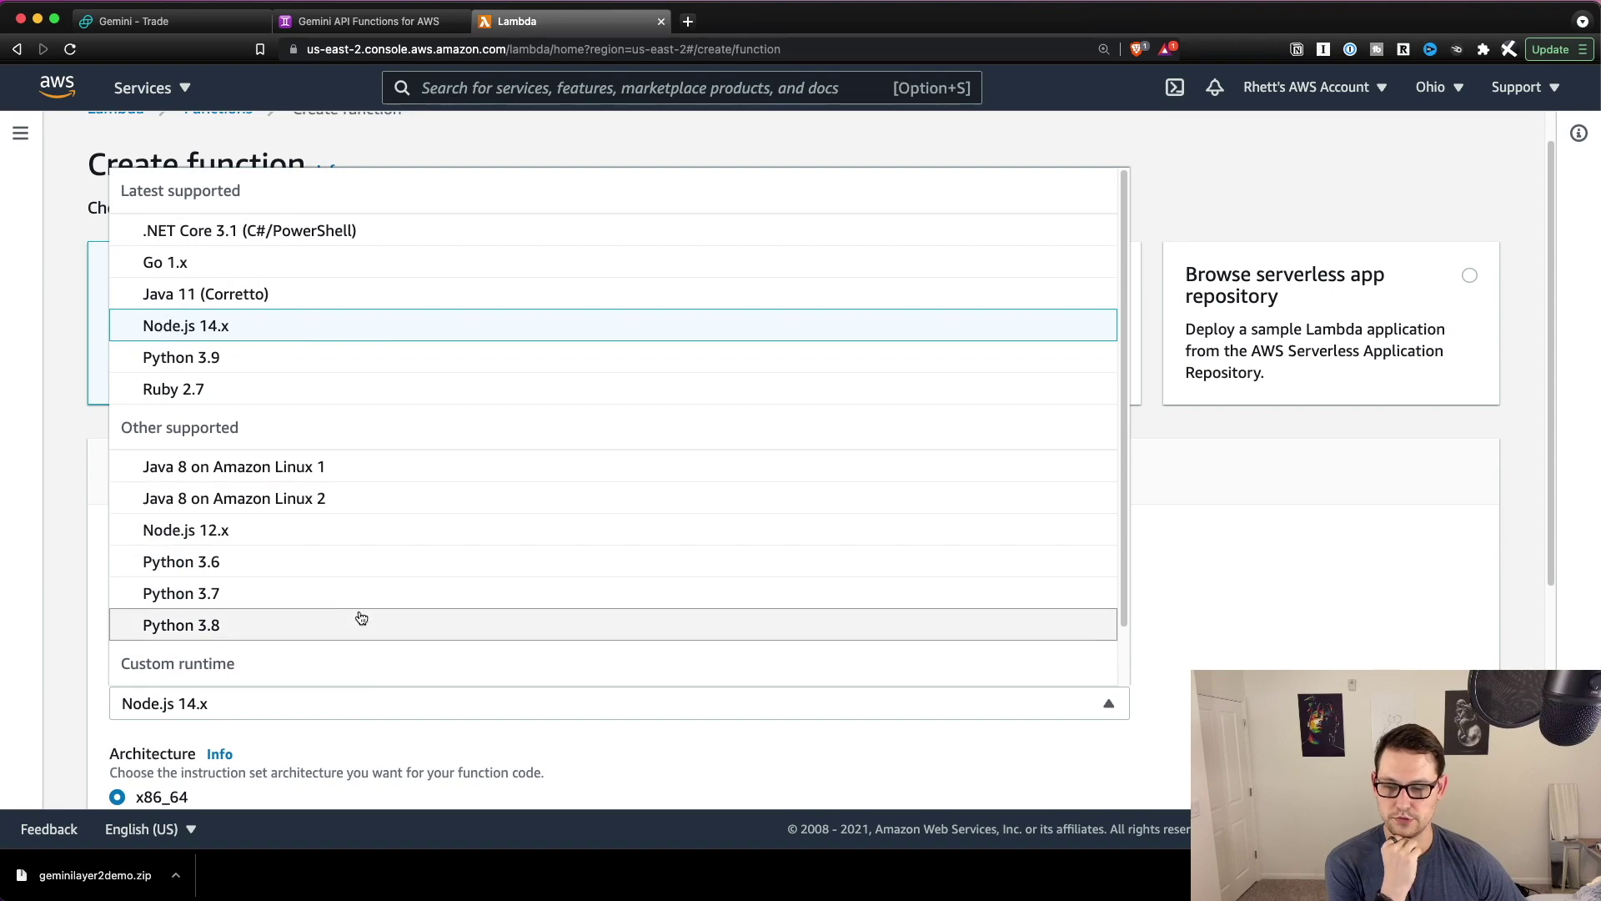
click(359, 621)
scroll(659, 640, down, 1)
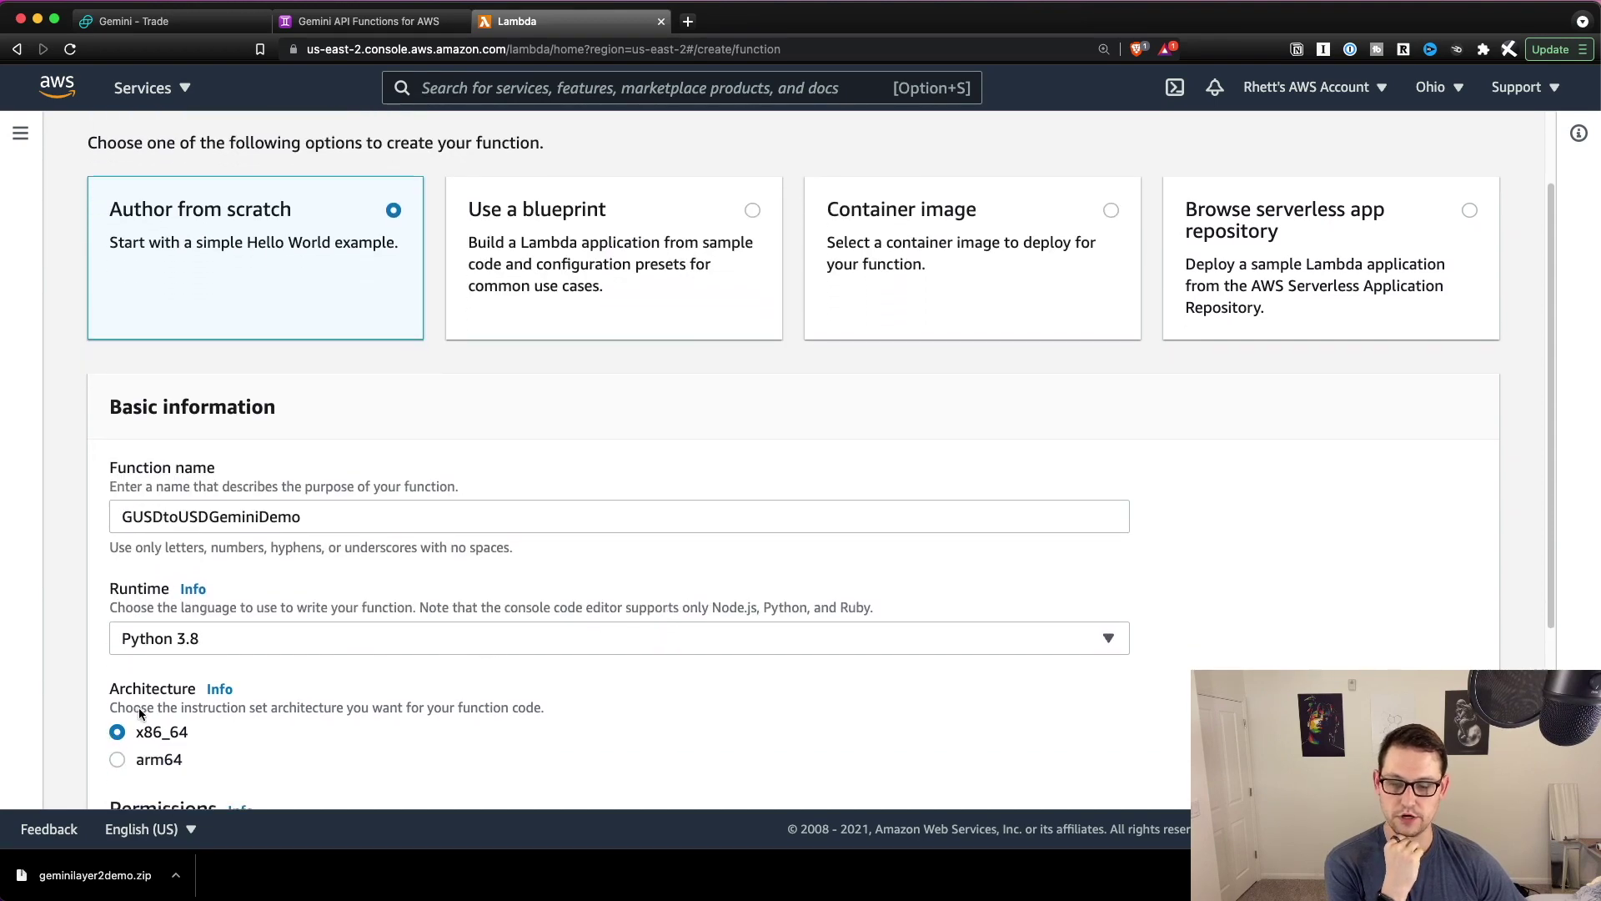
scroll(156, 717, down, 2)
scroll(155, 665, down, 4)
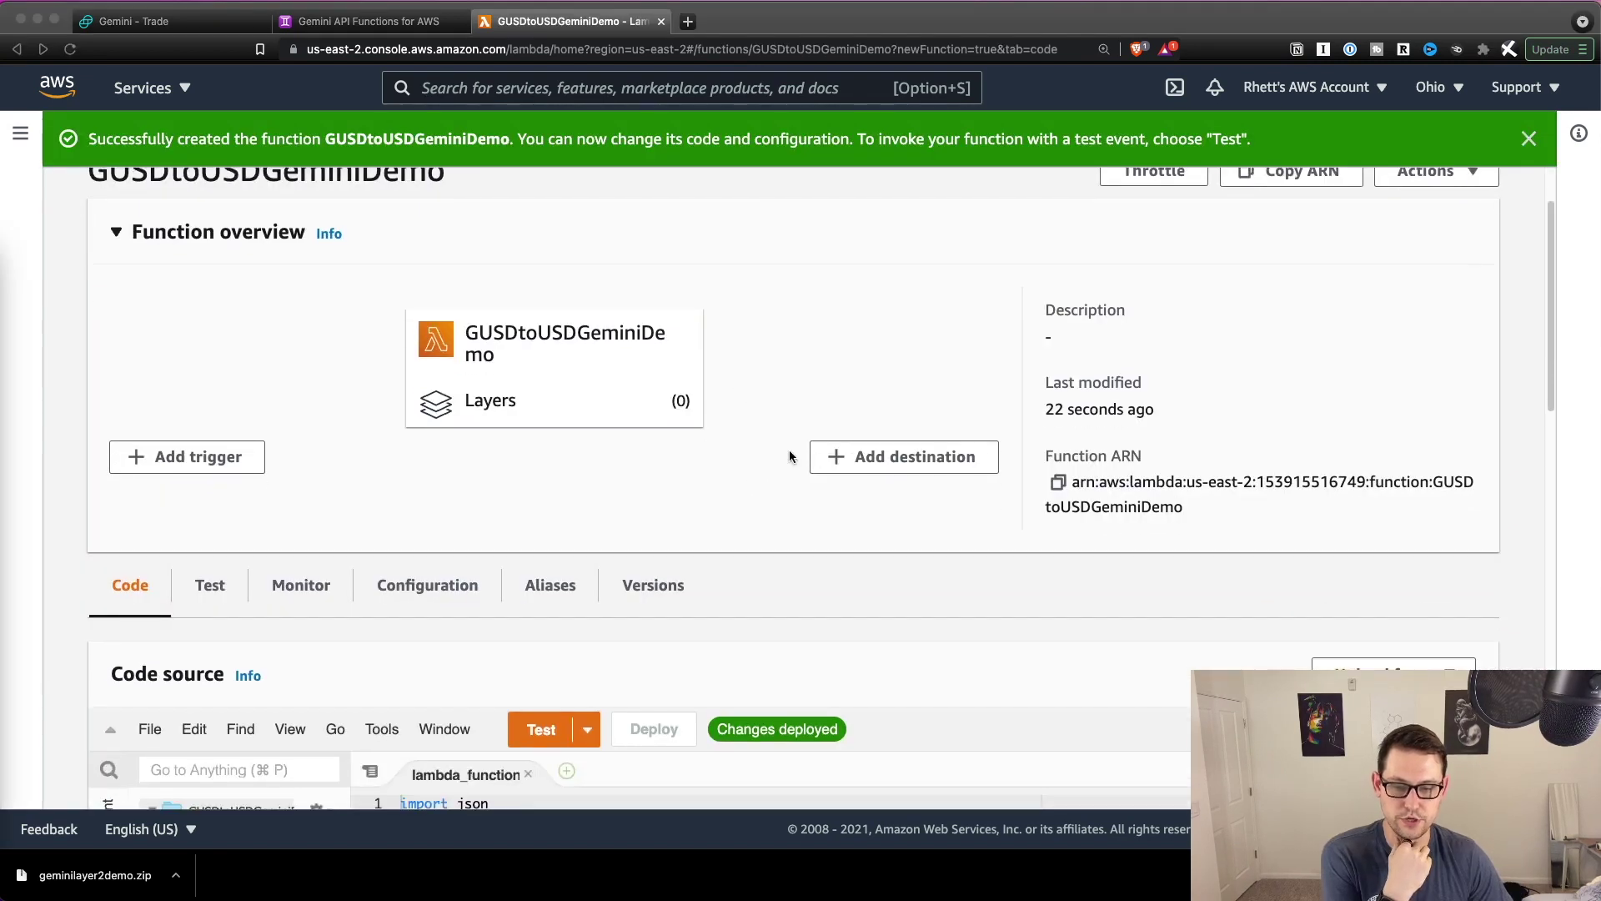
scroll(801, 455, down, 5)
scroll(844, 465, down, 1)
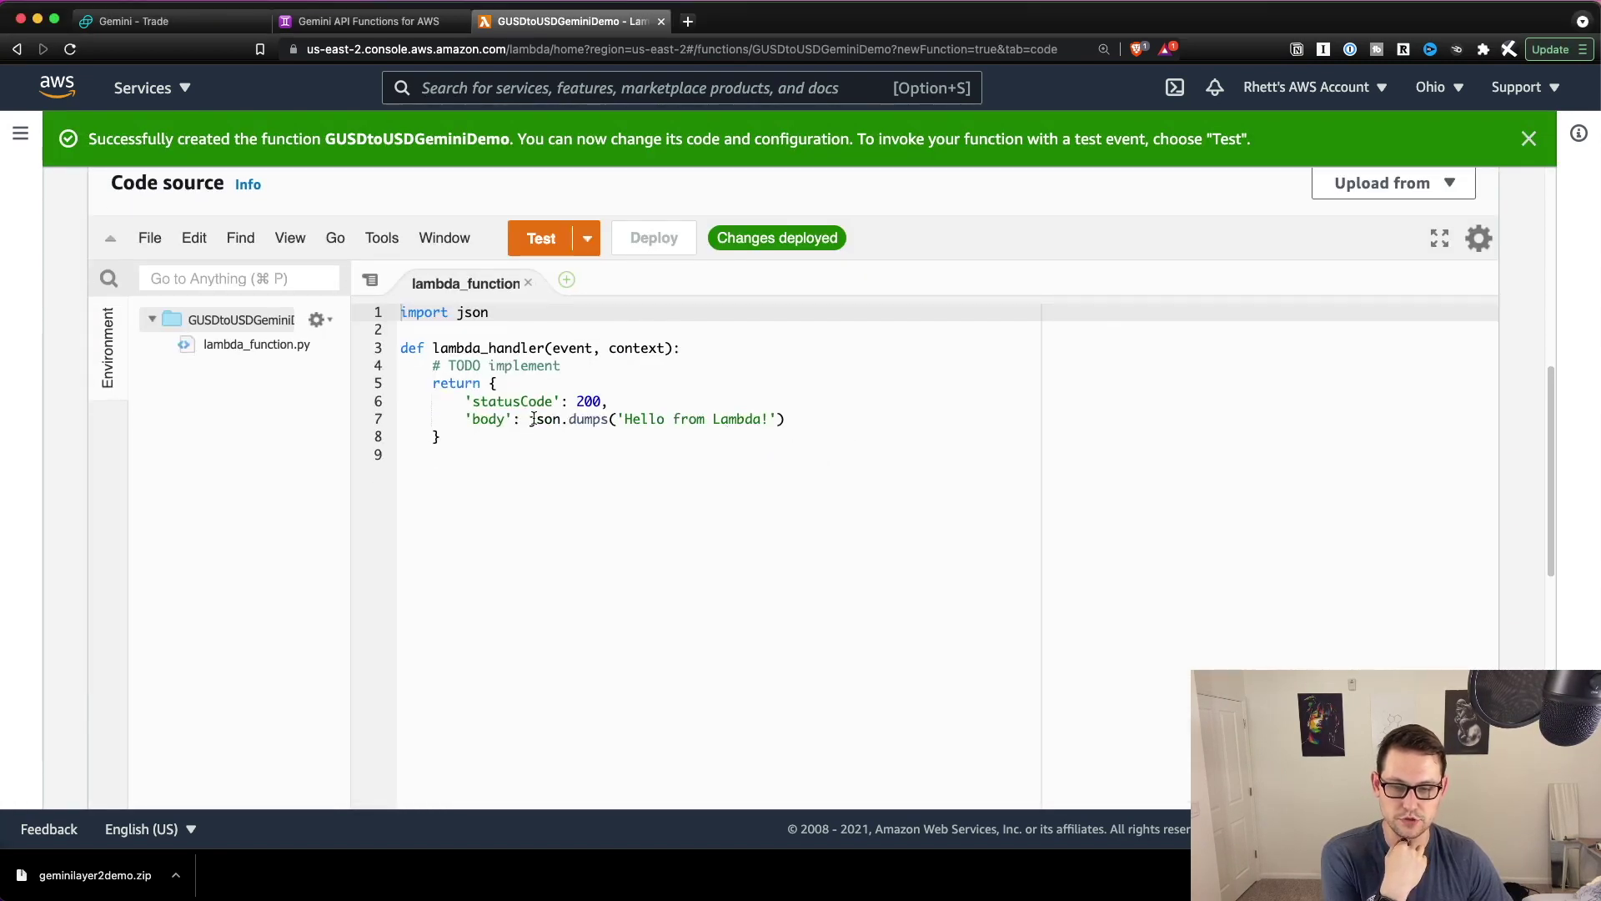
Replace the function's default code with the Convert GUSD to USD script copied from the Notion page Gemini API Functions for AWS
key(super+a)
key(BackSpace)
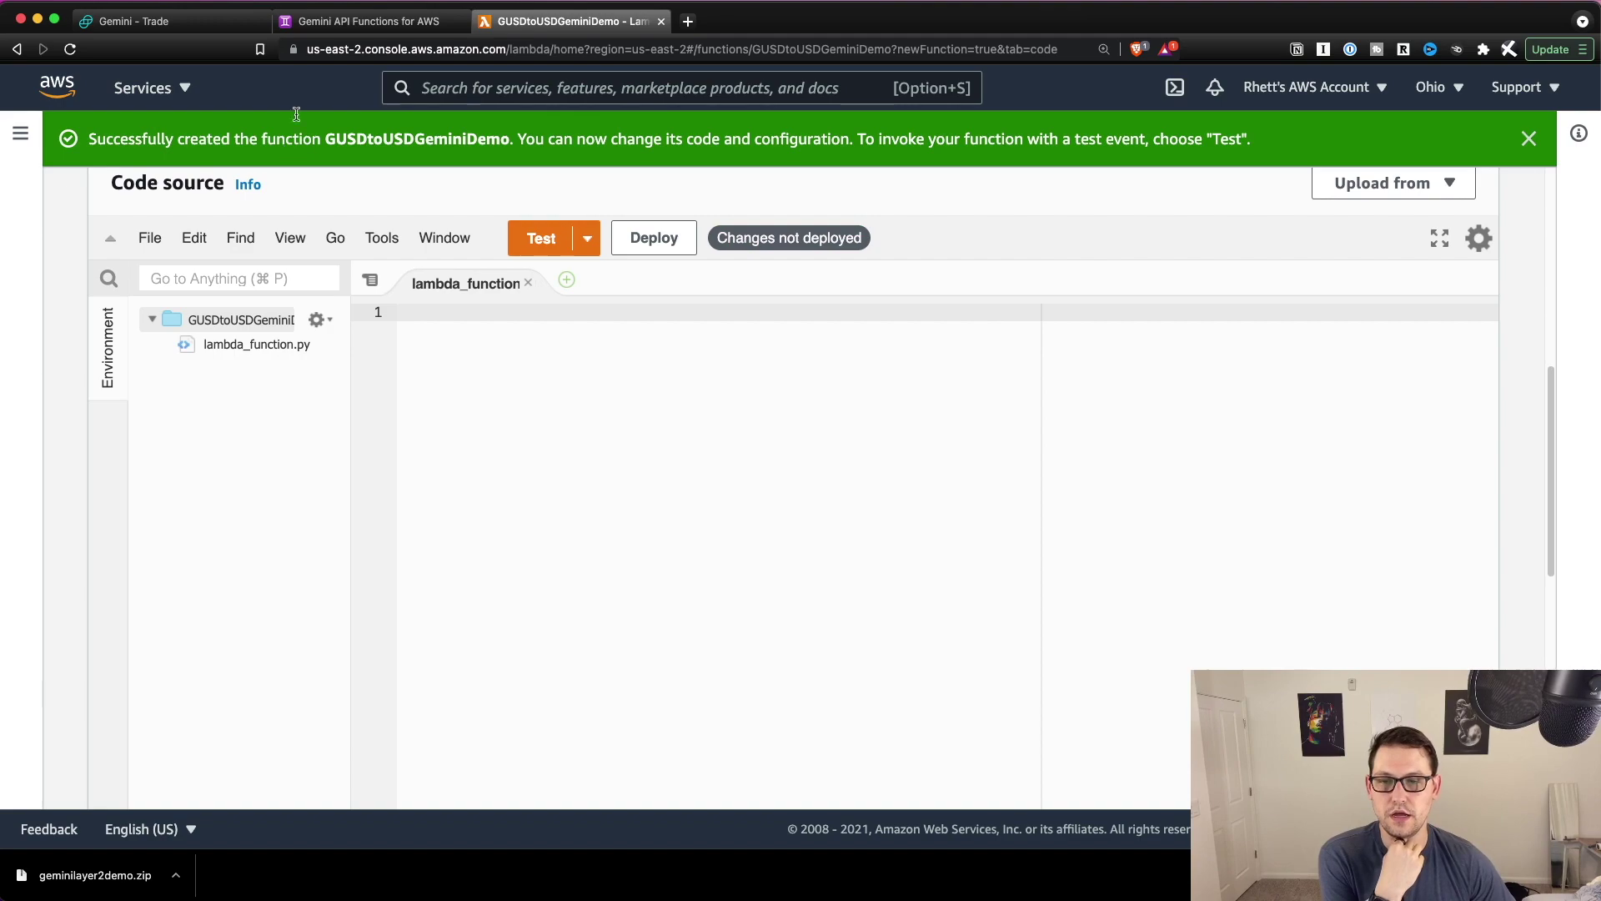
click(326, 25)
scroll(751, 353, down, 10)
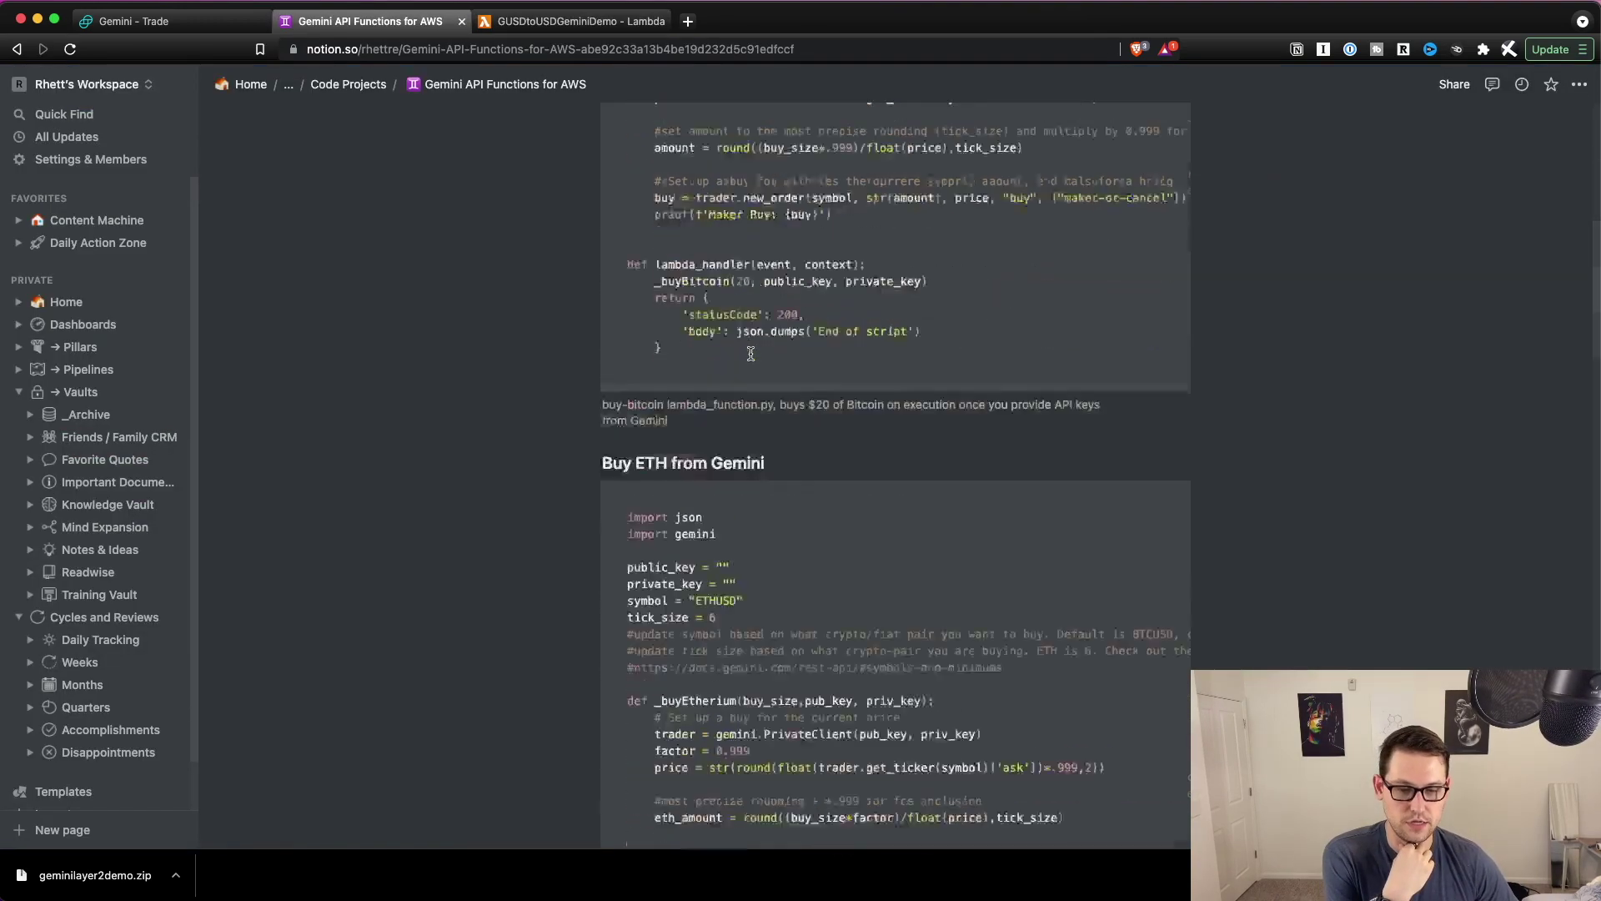
scroll(751, 353, down, 20)
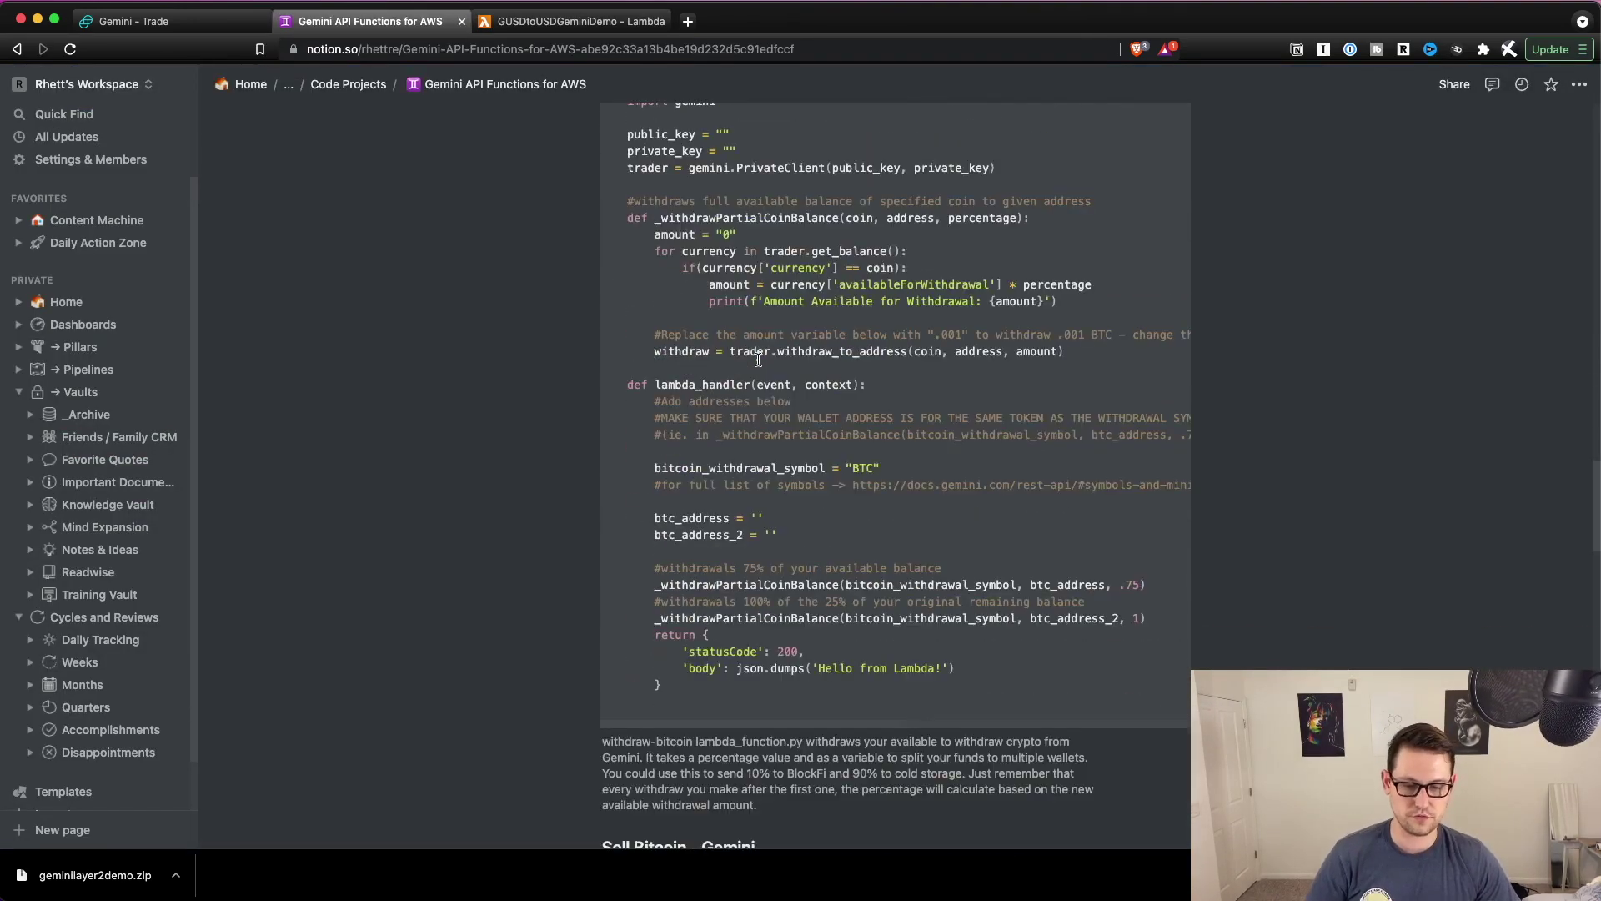
scroll(682, 437, down, 2)
triple_click(693, 357)
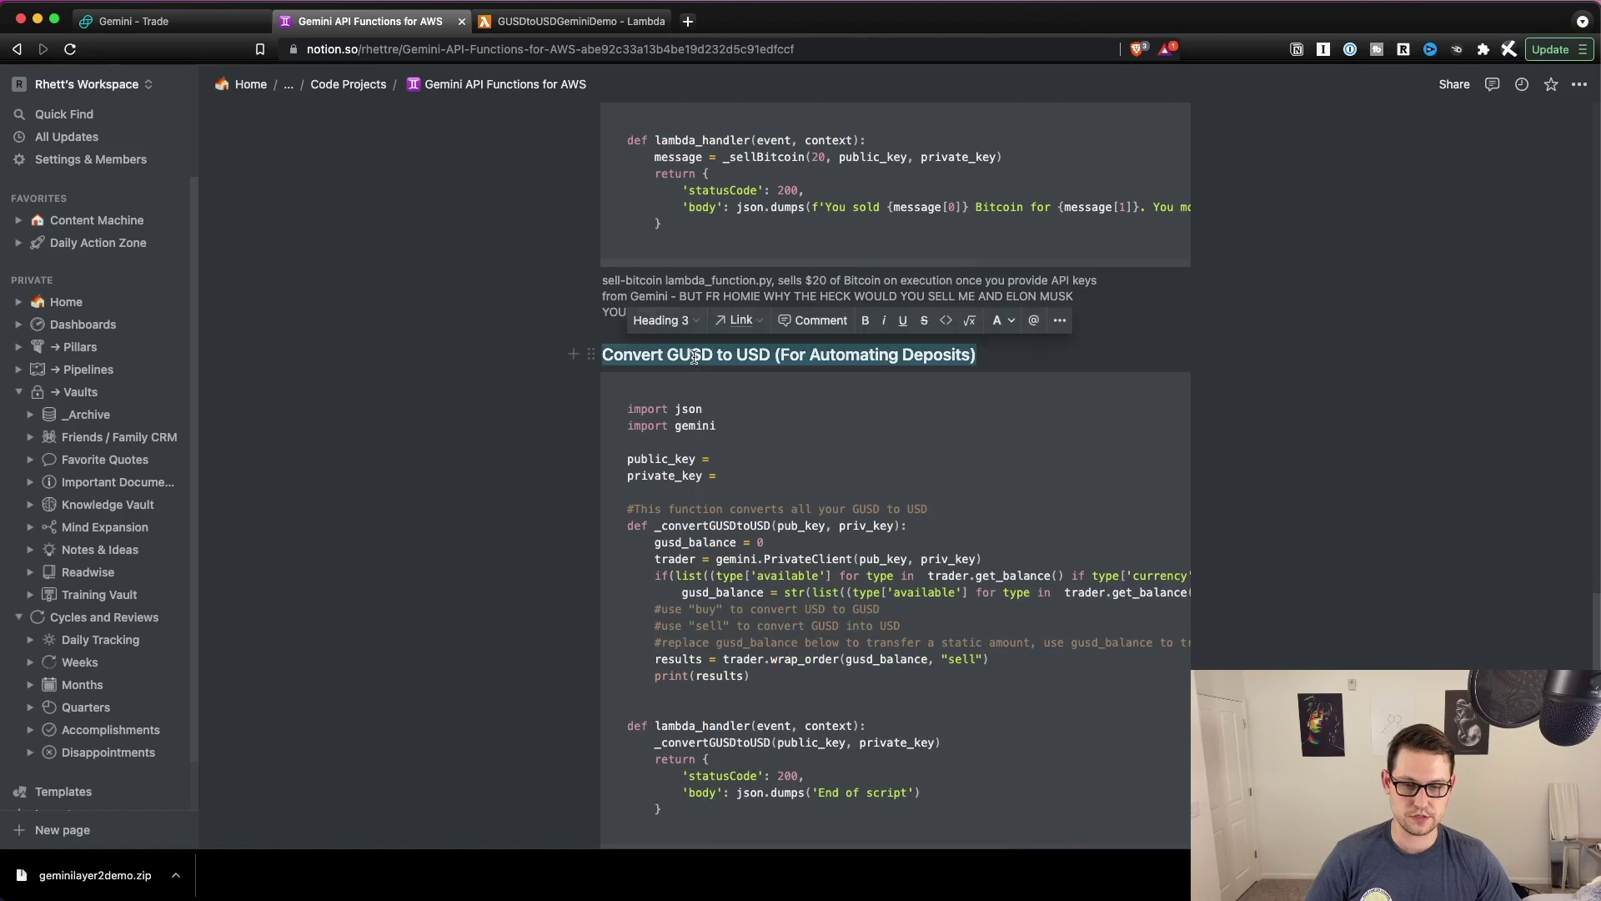
click(939, 408)
drag(627, 408, 725, 746)
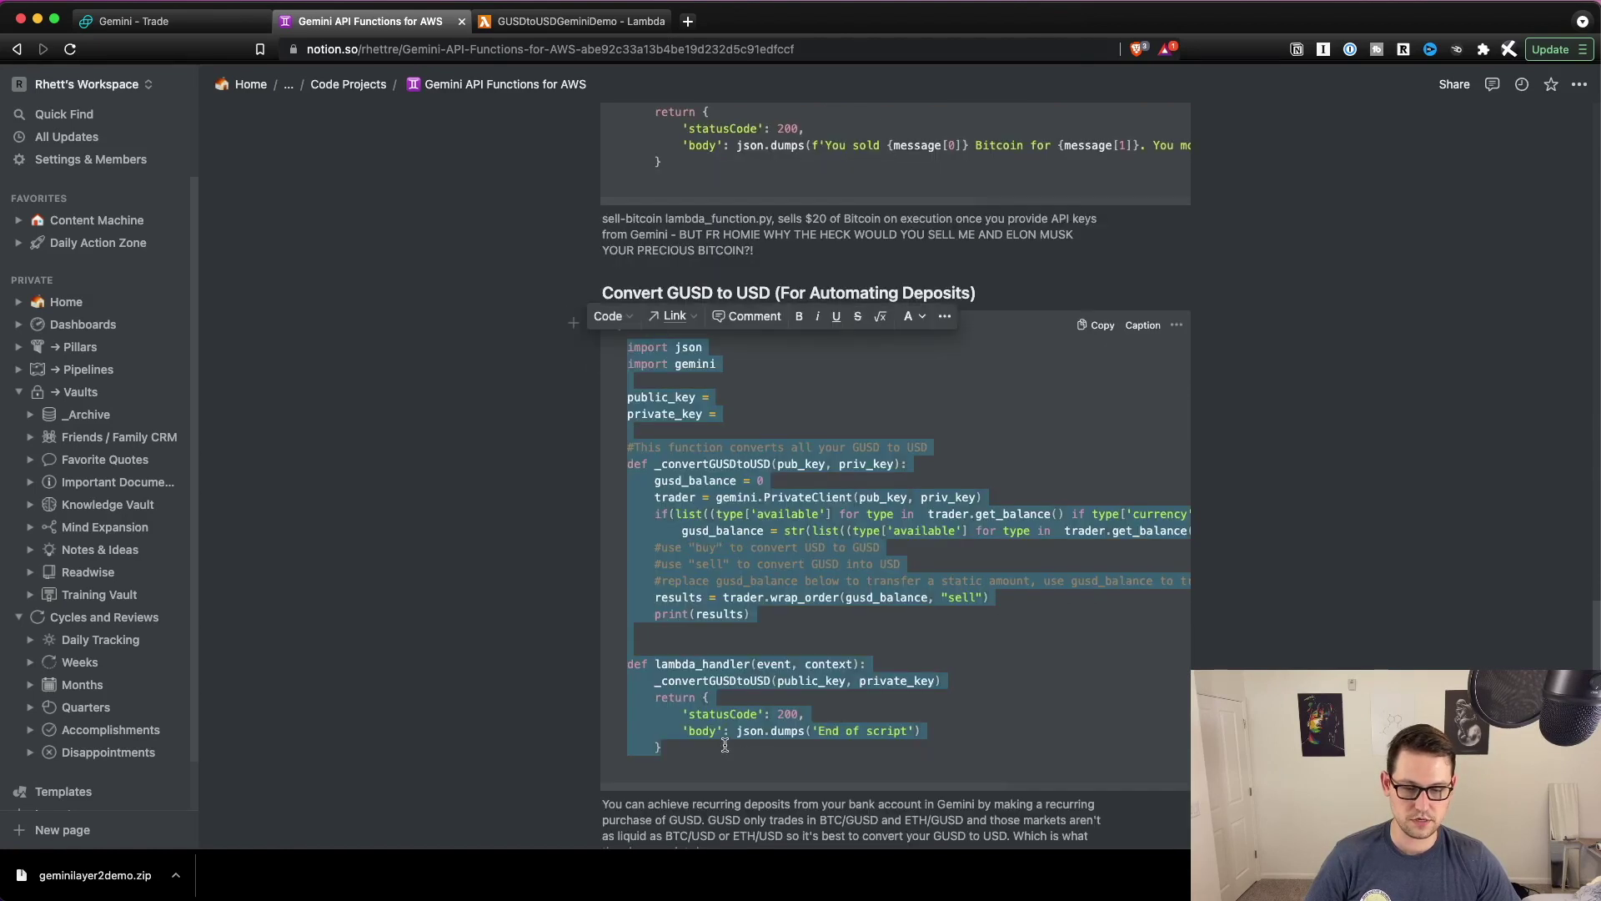
click(536, 20)
text(import json import gemini  public_key = private_key =  #This function converts all your GUSD to USD def _convertGUSDtoUSD(pub_key, priv_key):     gusd_balance = 0     trader = gemini.PrivateClient(pub_key, priv_key)     if(list((type['available'] for type in  trader.get_balance() if type['currency'] == 'GUSD'))):         gusd_balance = str(list((type['available'] for type in  trader.get_balance() if type['currency'] == 'GUSD'))[0])     #use "buy" to convert USD to GUSD     #use "sell" to convert GUSD into USD     #replace gusd_balance below to transfer a static amount, use gusd_balance to transfer all your GUSD to USD     results = trader.wrap_order(gusd_balance, "sell")     print(results)   def lambda_handler(event, context):     _convertGUSDtoUSD(public_key, private_key)     return {         'statusCode': 200,         'body': json.dumps('End of script')     })
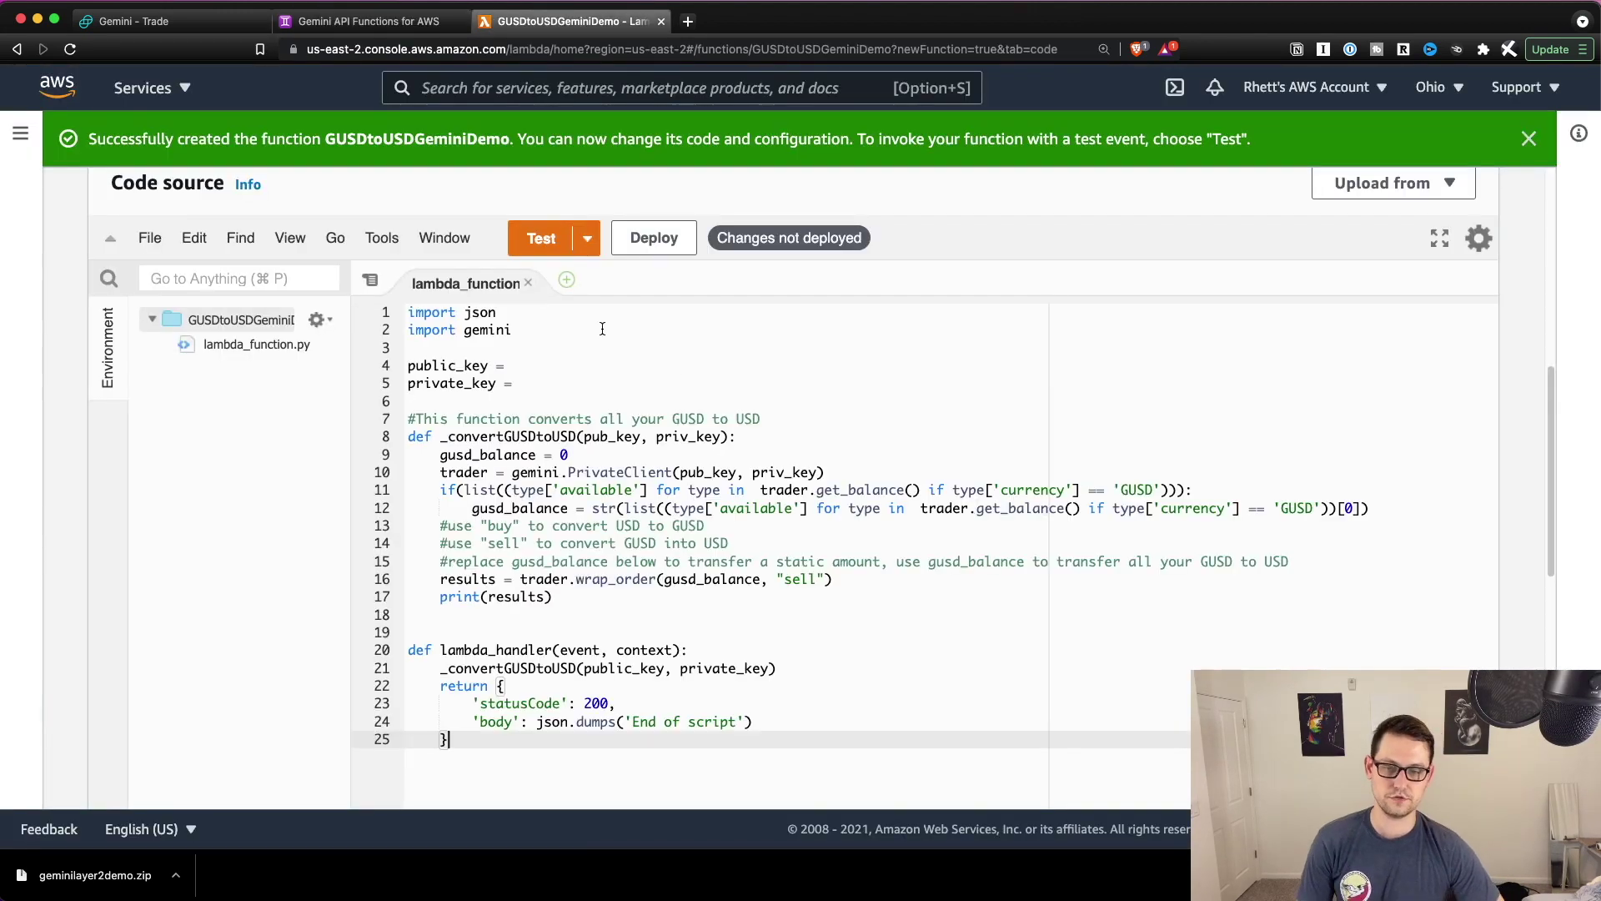
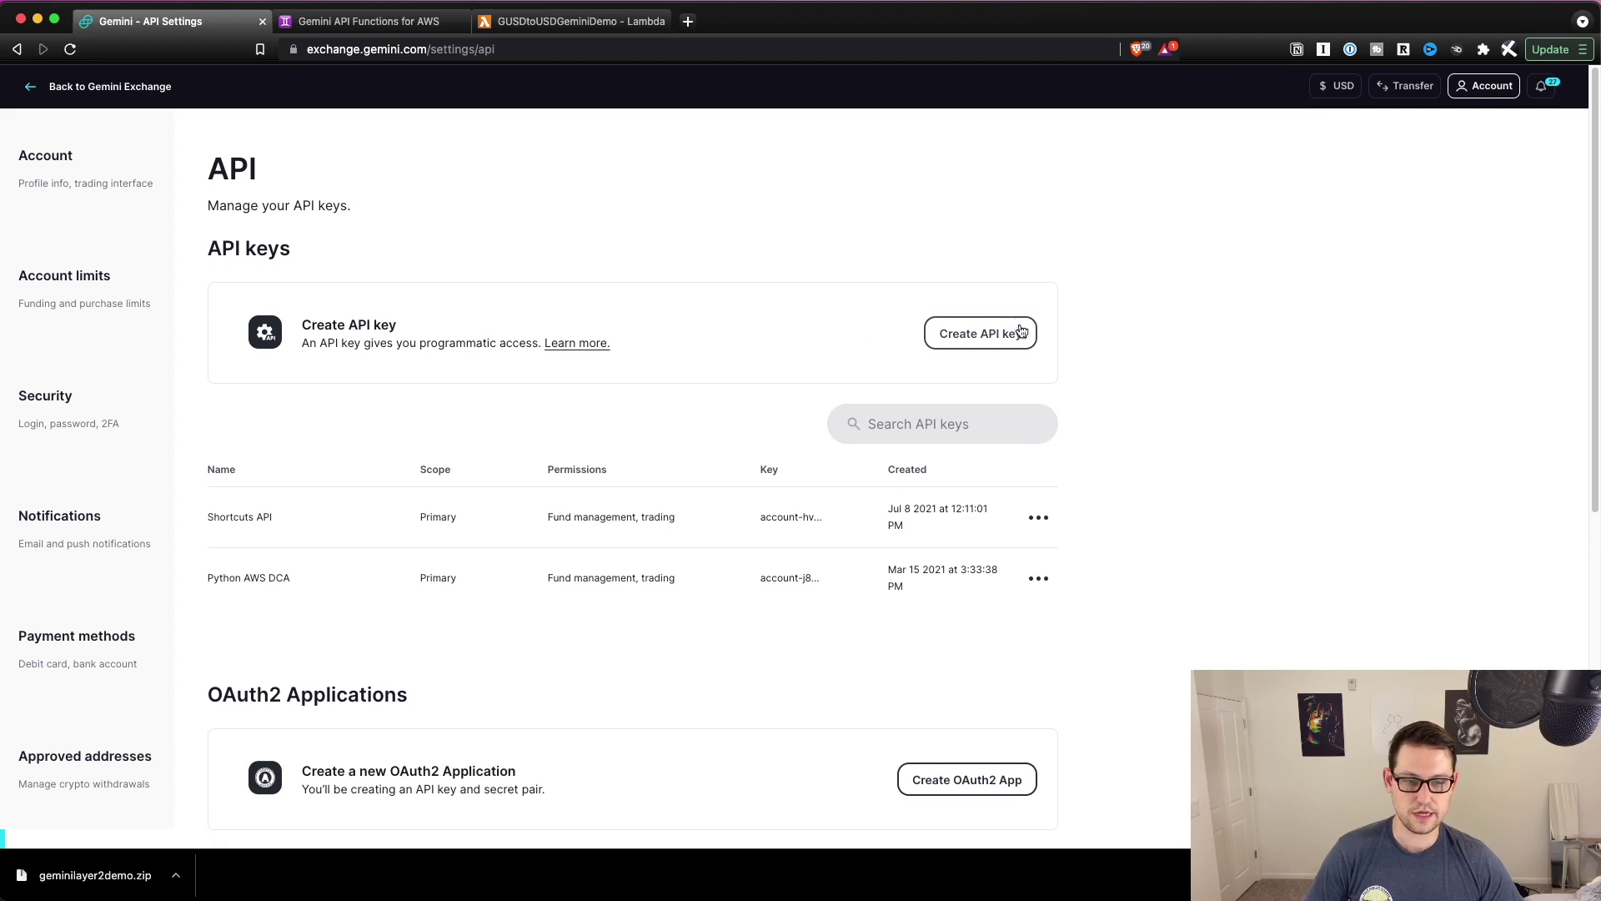
On the Gemini API settings page, start a new API key with Primary scope and name it GUSDtoUSDDemo
click(1013, 334)
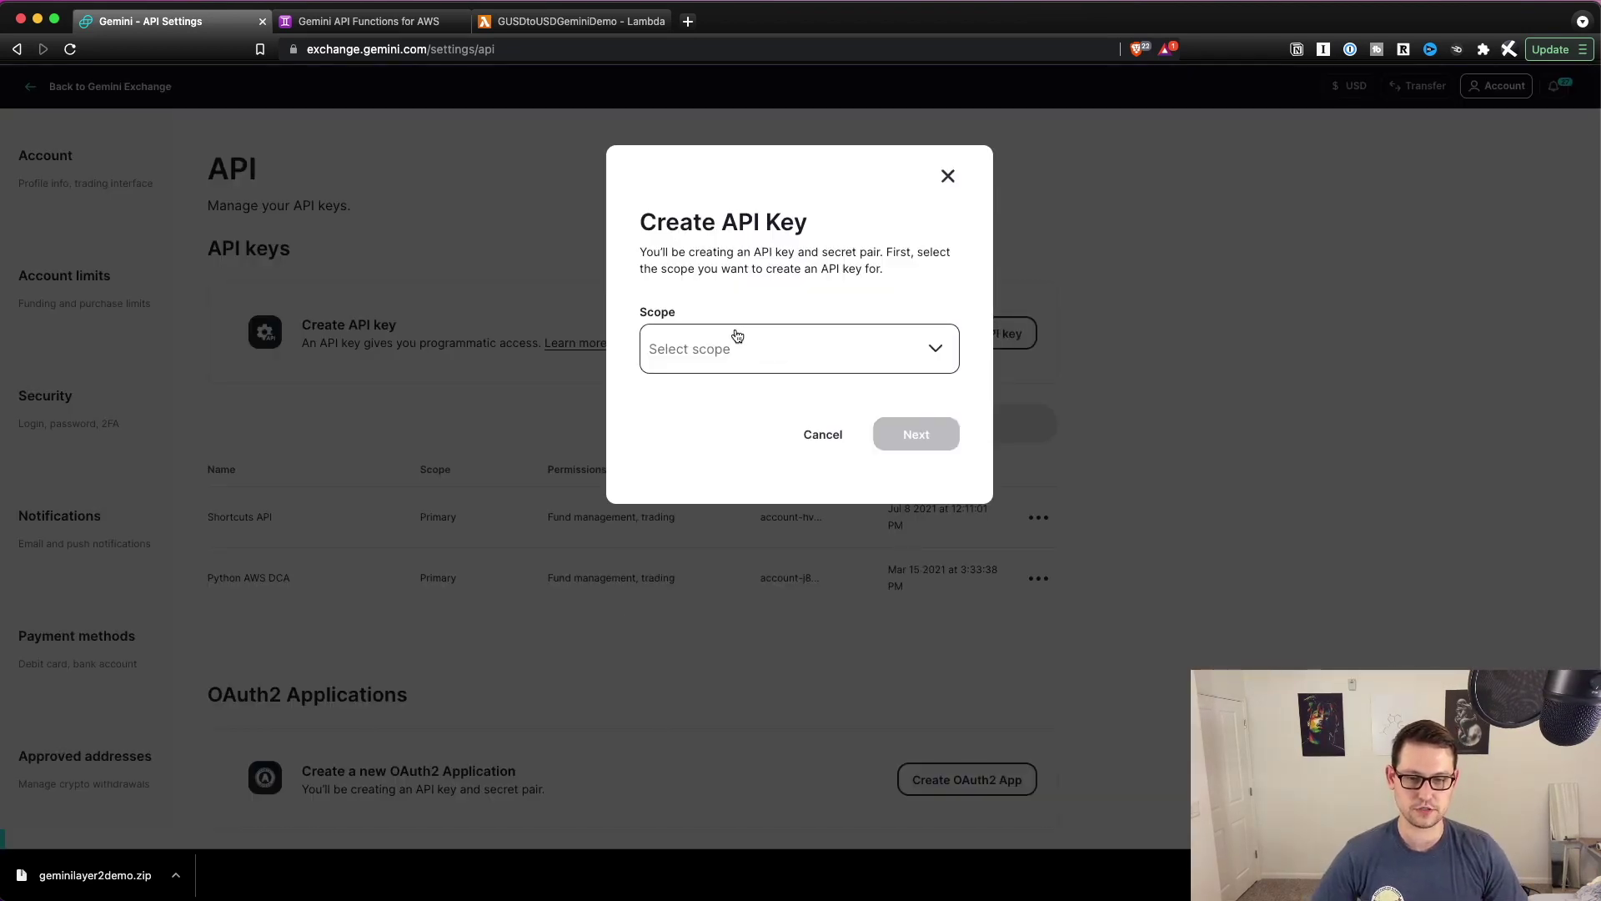
click(742, 343)
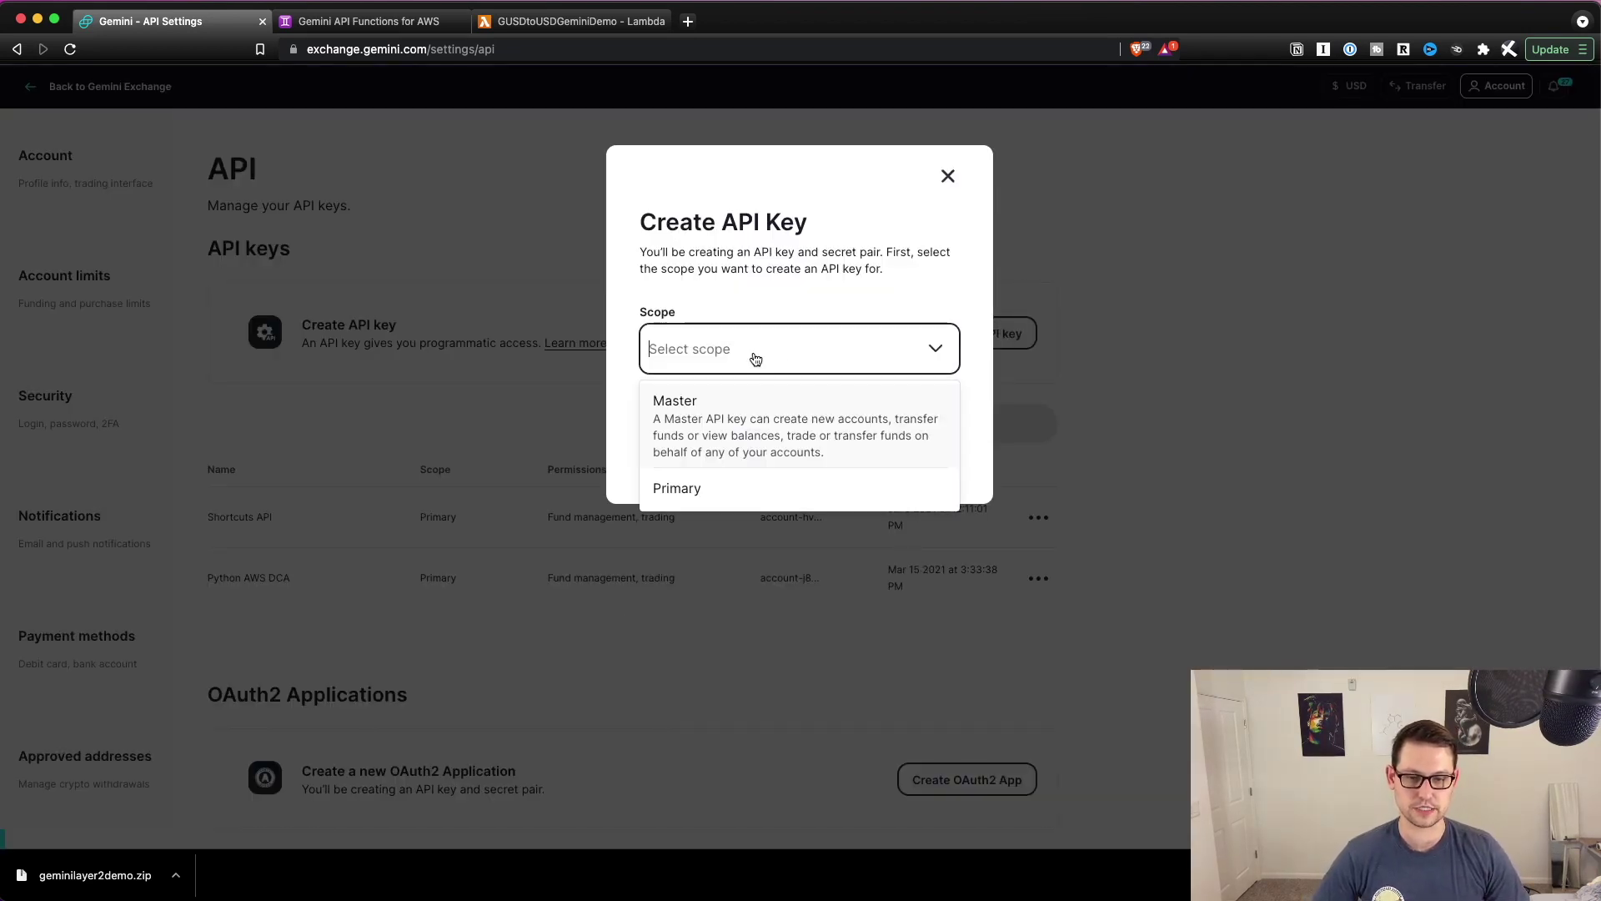
click(728, 491)
click(915, 433)
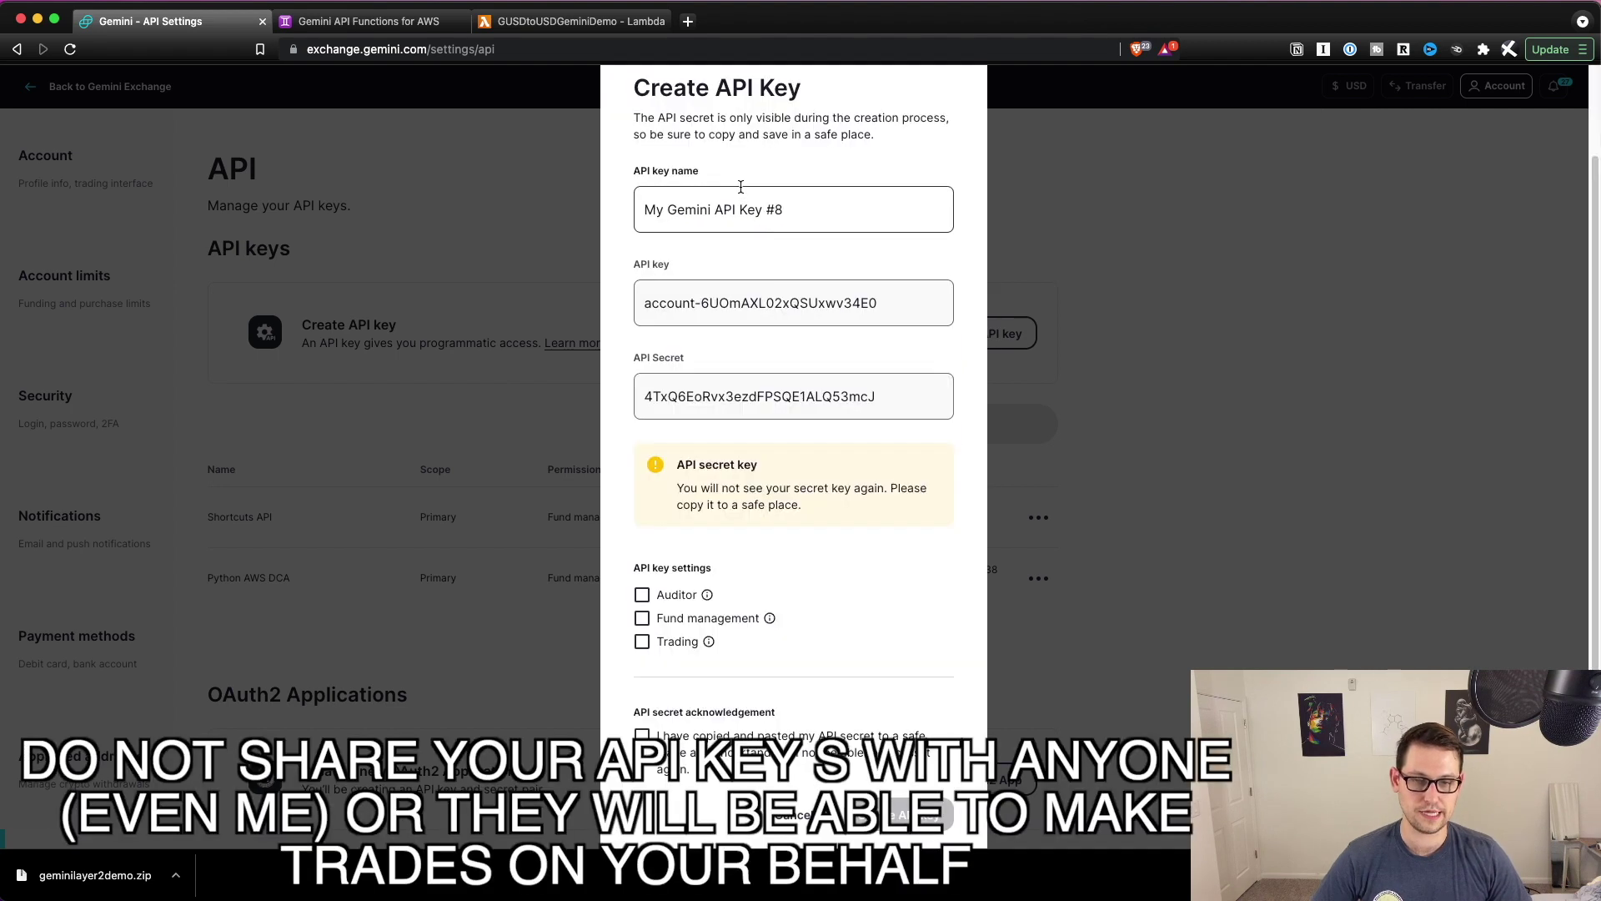
triple_click(784, 208)
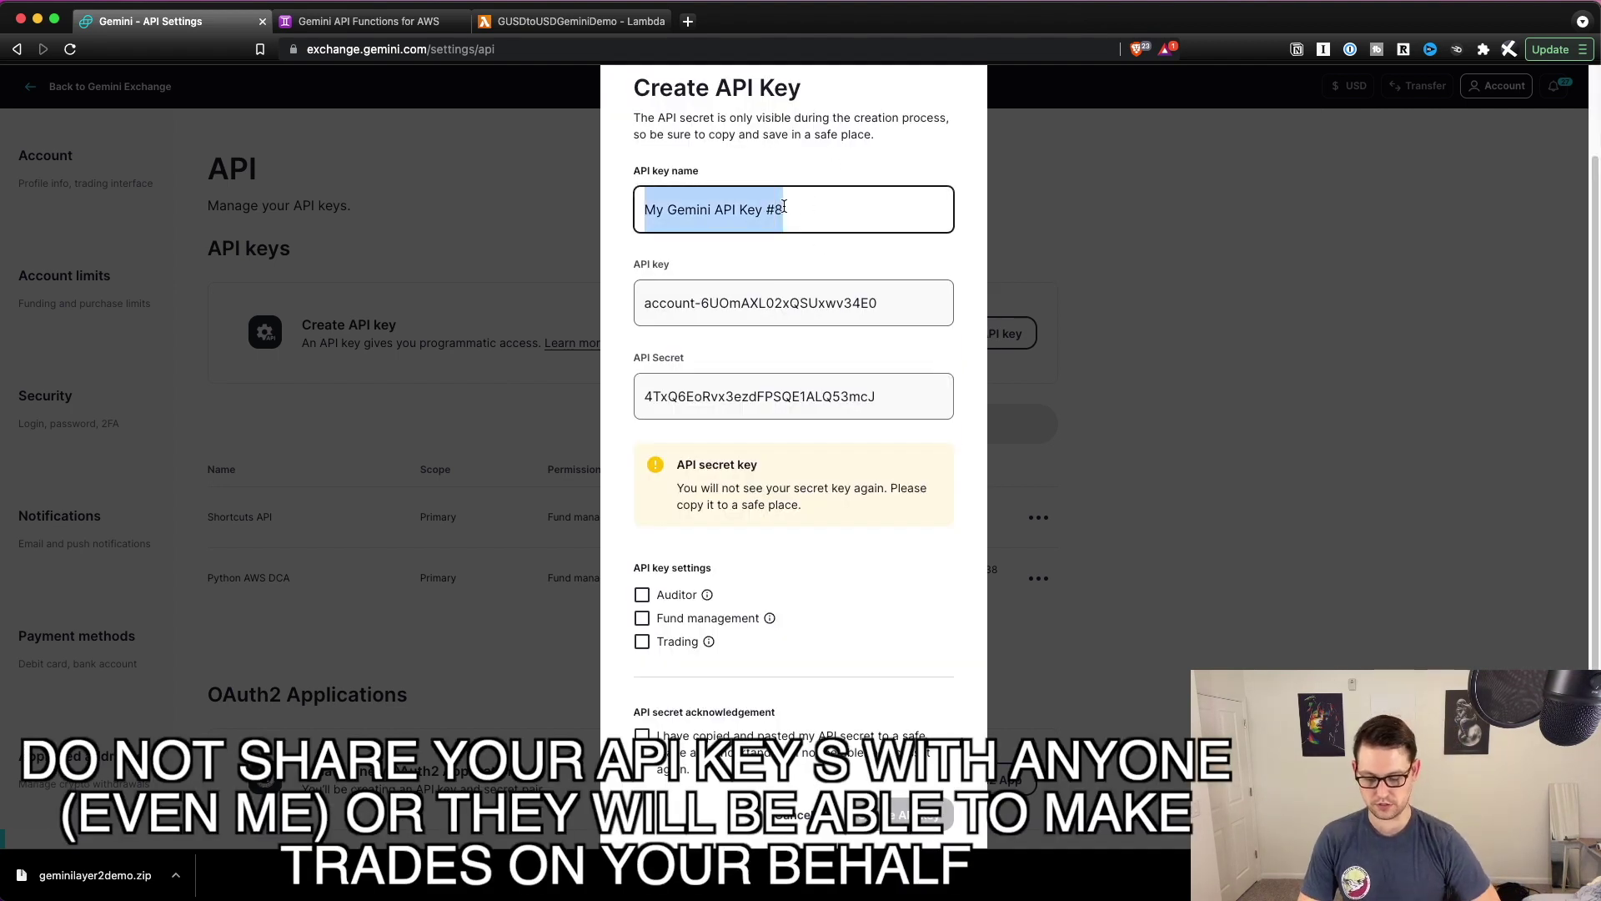
text(GUSDtoUSDDemo)
Copy the new API key from Gemini and paste it as the quoted public_key value in the Lambda code
triple_click(787, 303)
key(super+c)
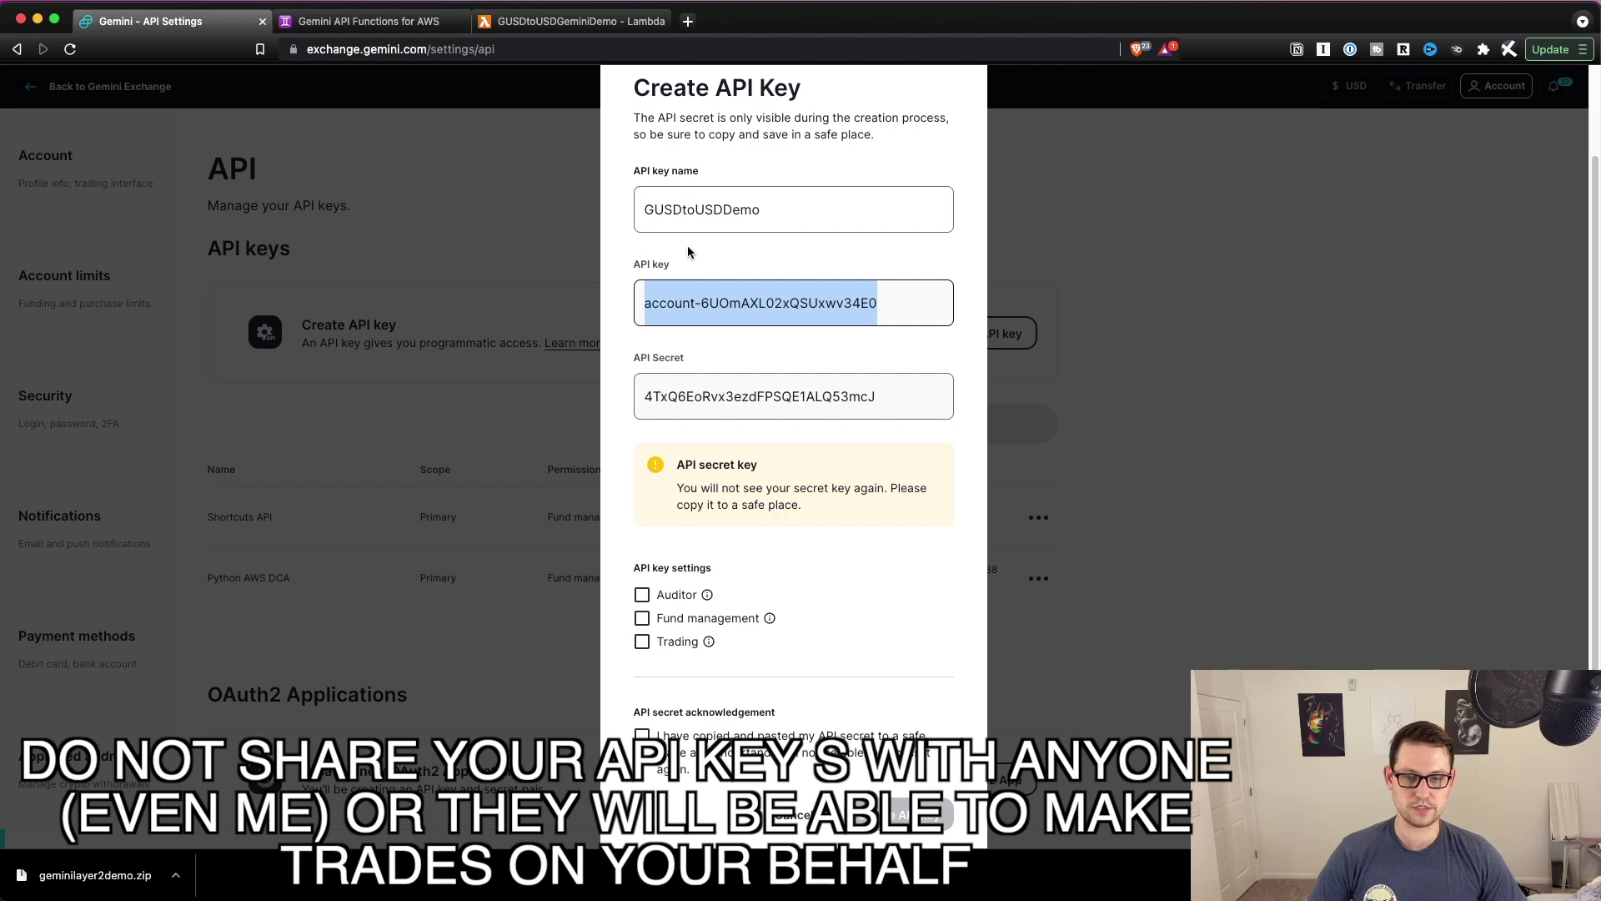
click(550, 21)
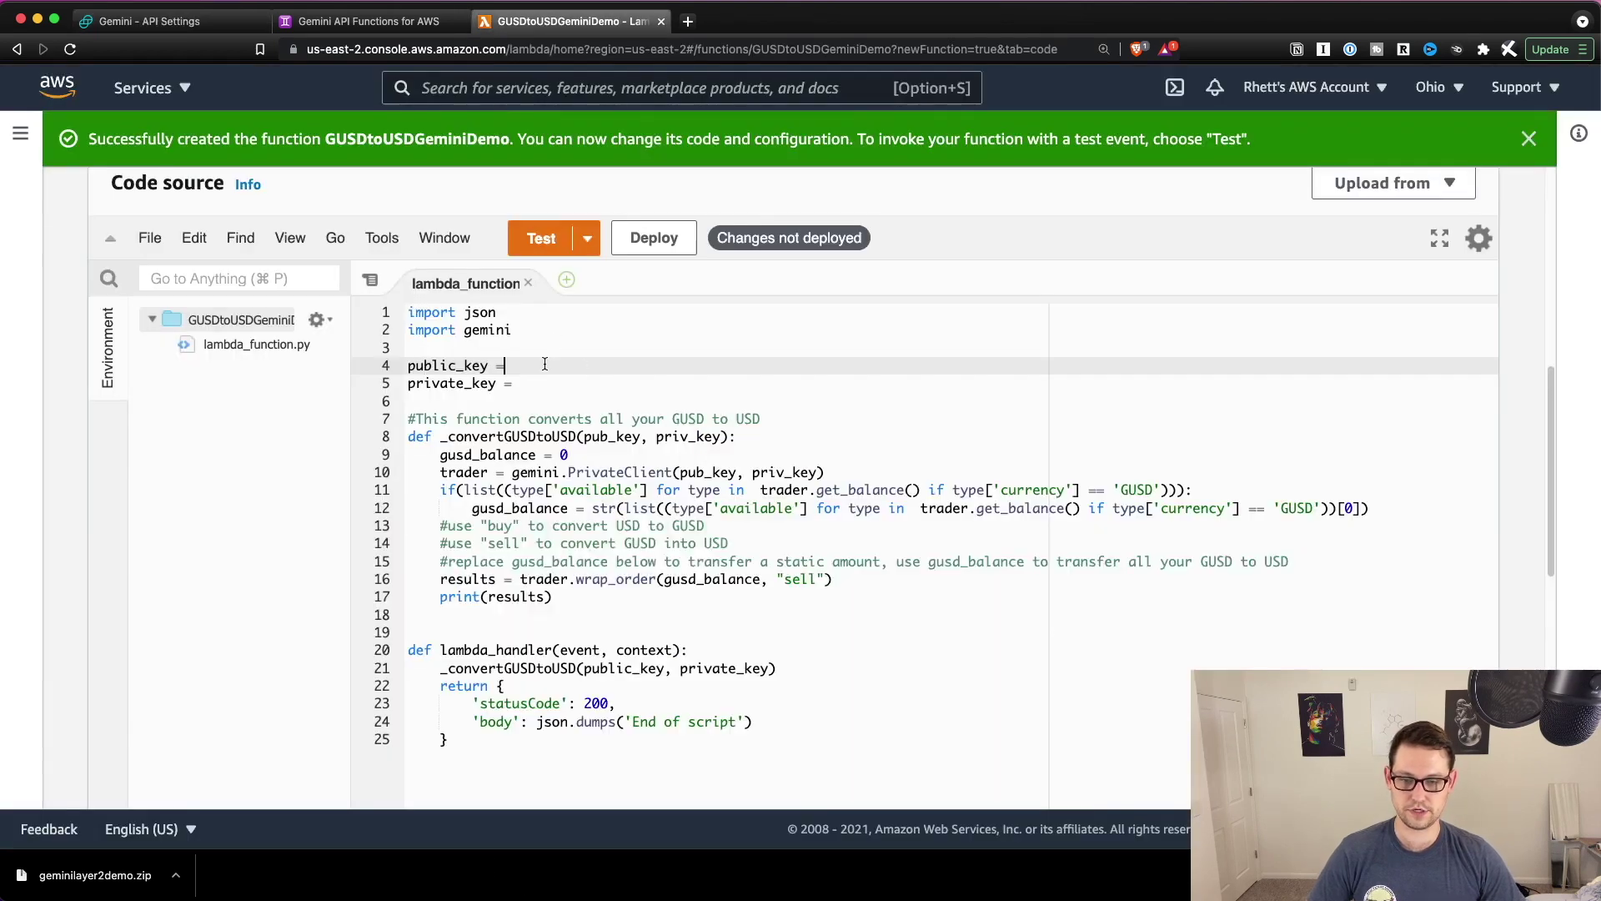
key(super+v)
Copy the API secret from Gemini into private_key in the Lambda code and enclose it in single quotes
key(super+1)
triple_click(733, 378)
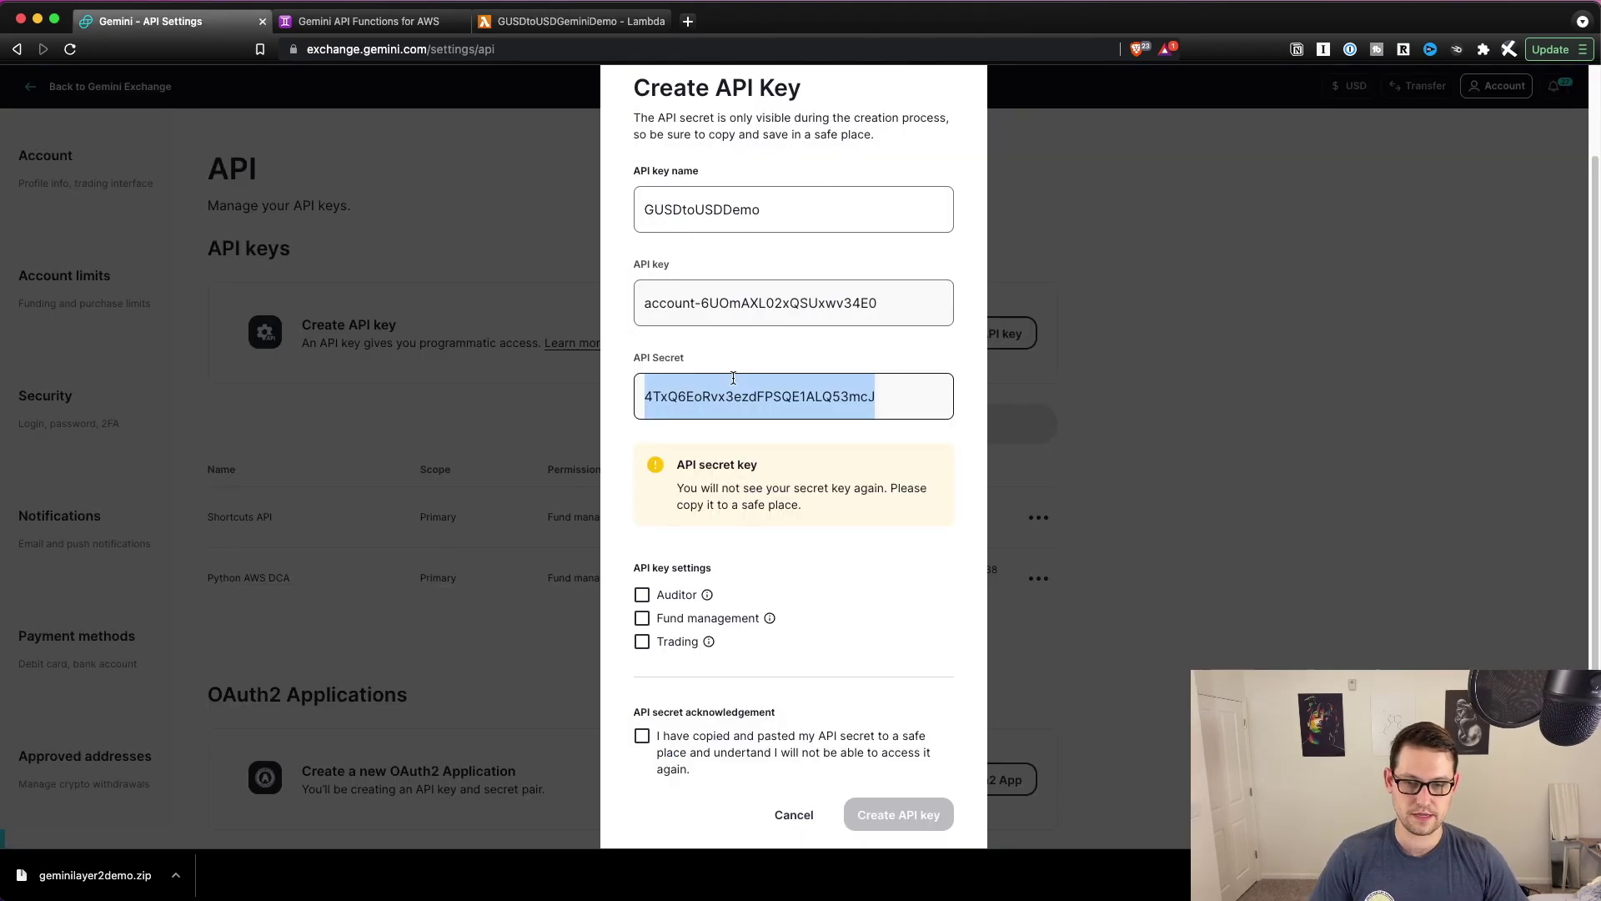
key(super+c)
click(559, 23)
key(super+v)
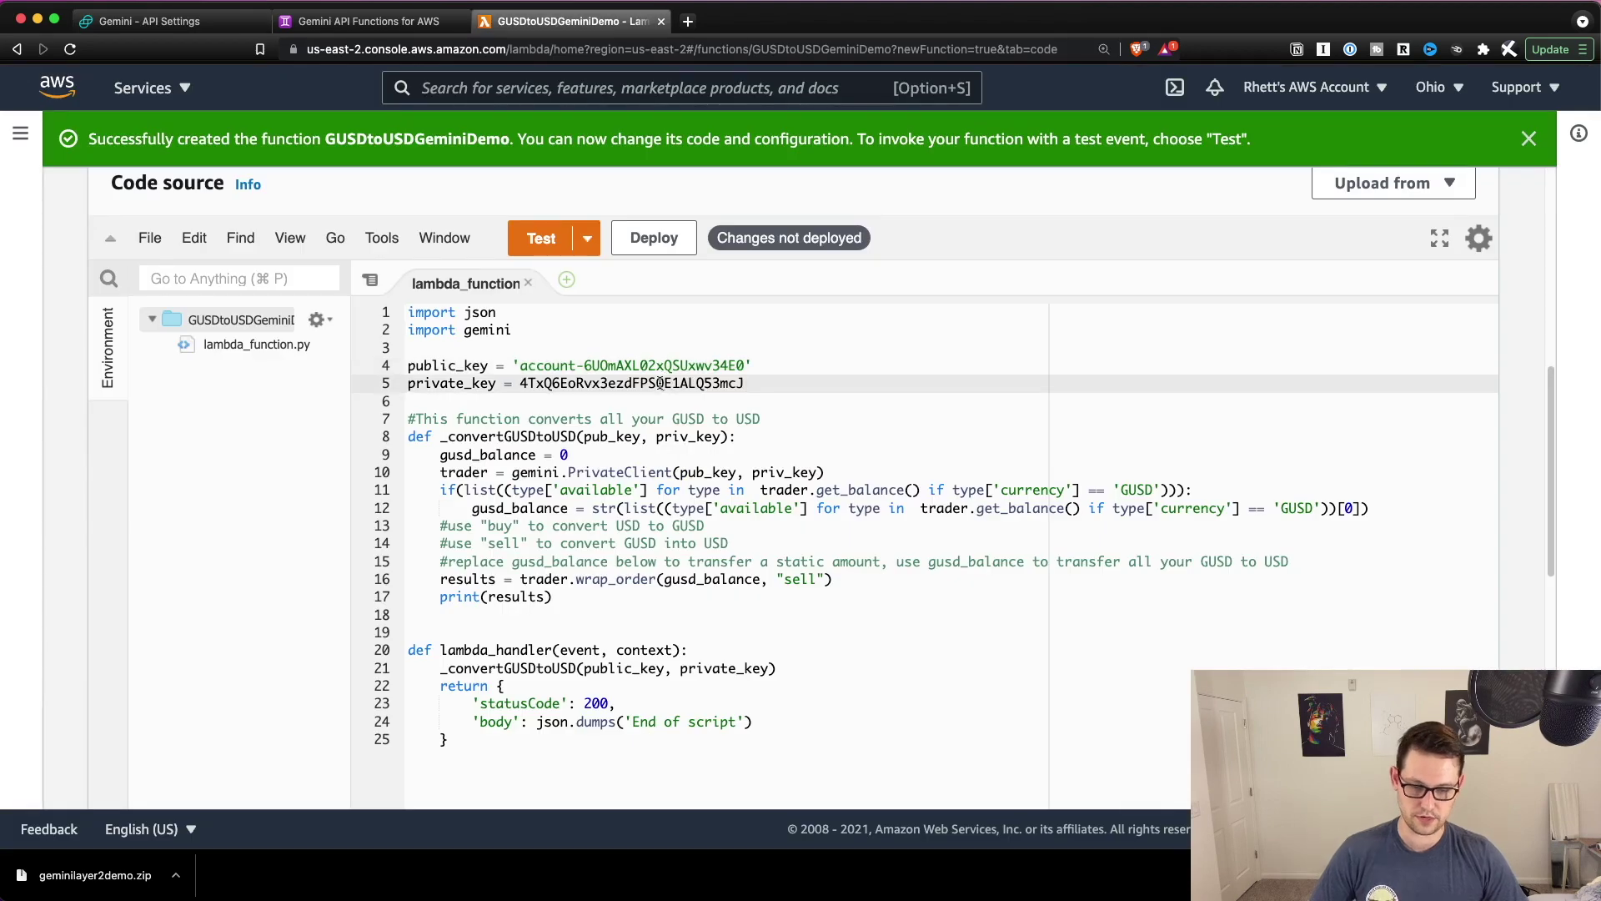
click(770, 386)
text(')
double_click(522, 383)
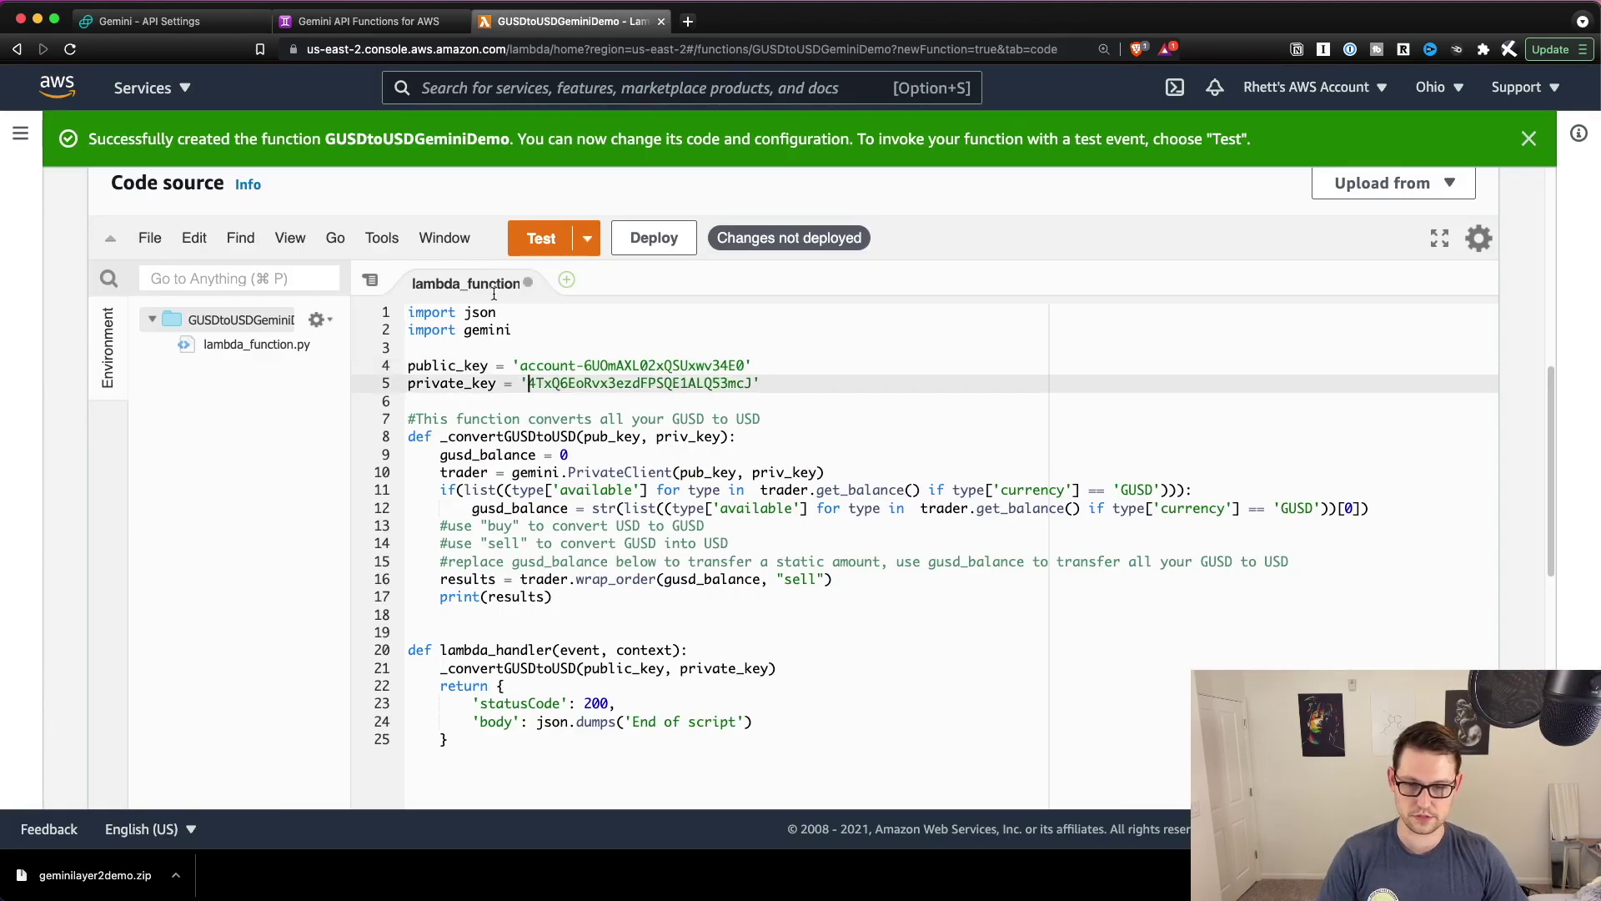
Set public_key to an empty quoted string in the Notion page's Convert GUSD to USD script, and return to the Lambda code
click(377, 22)
click(752, 398)
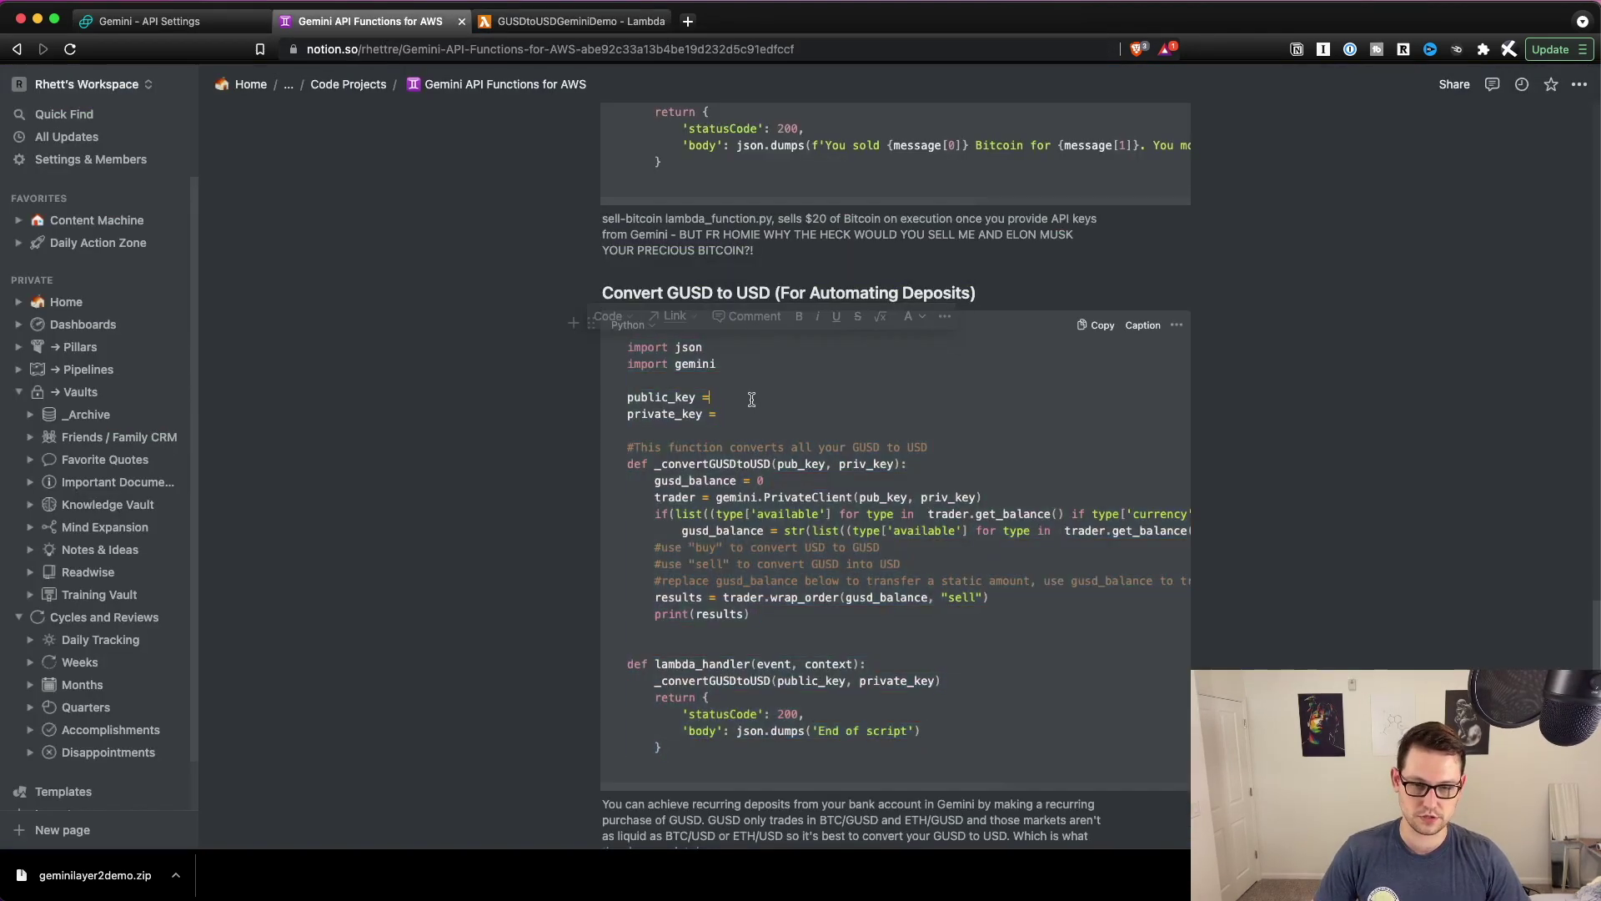
text('')
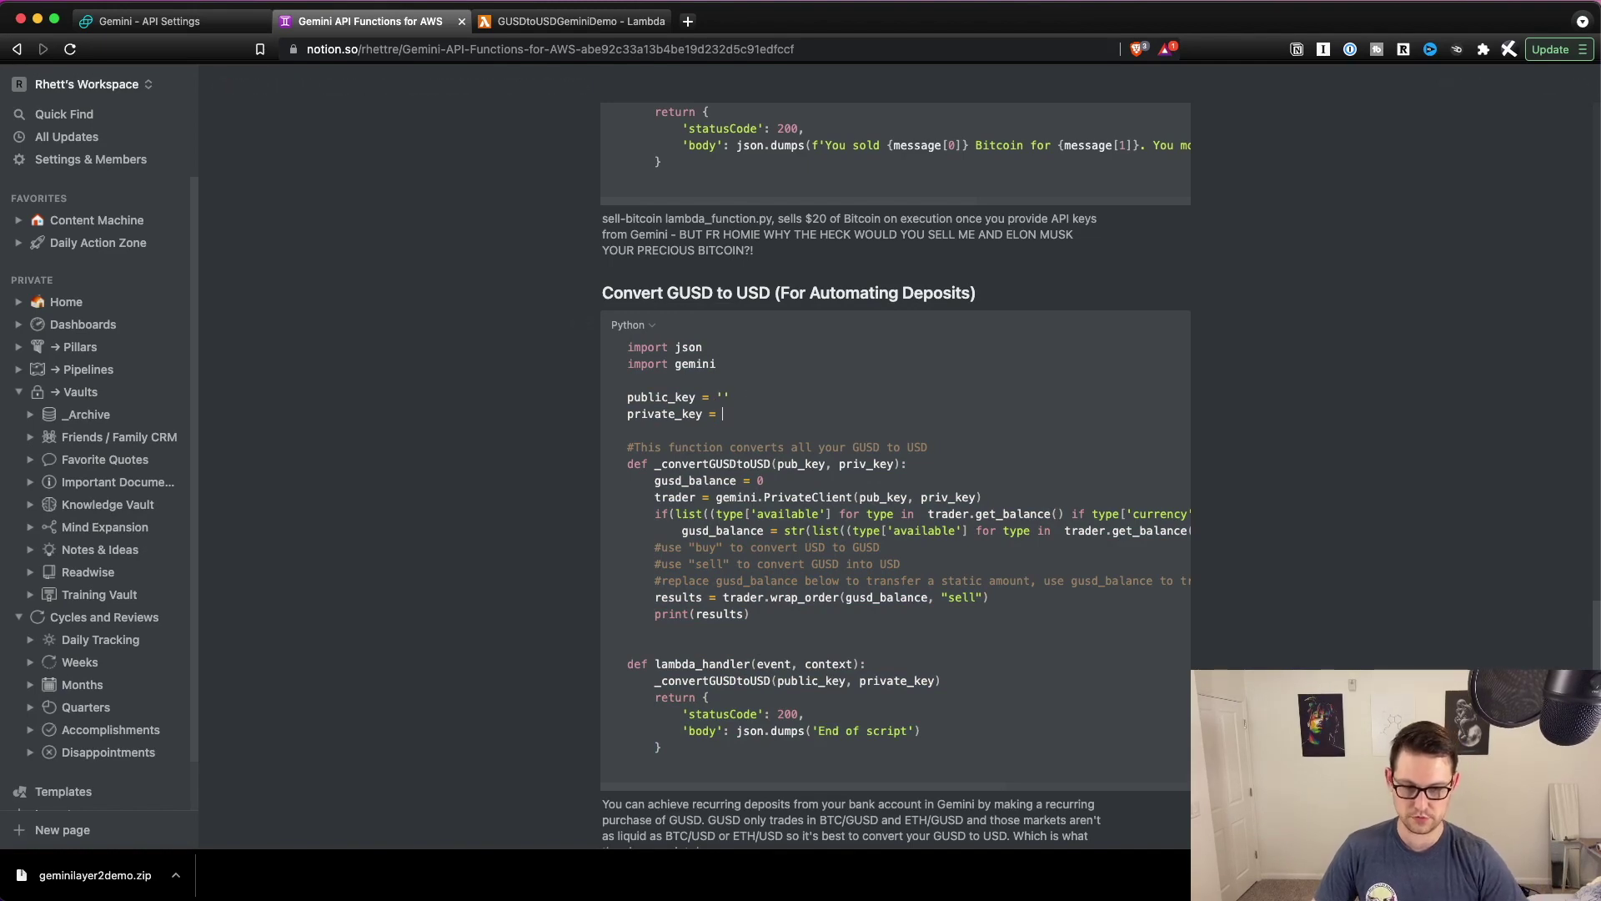
click(575, 21)
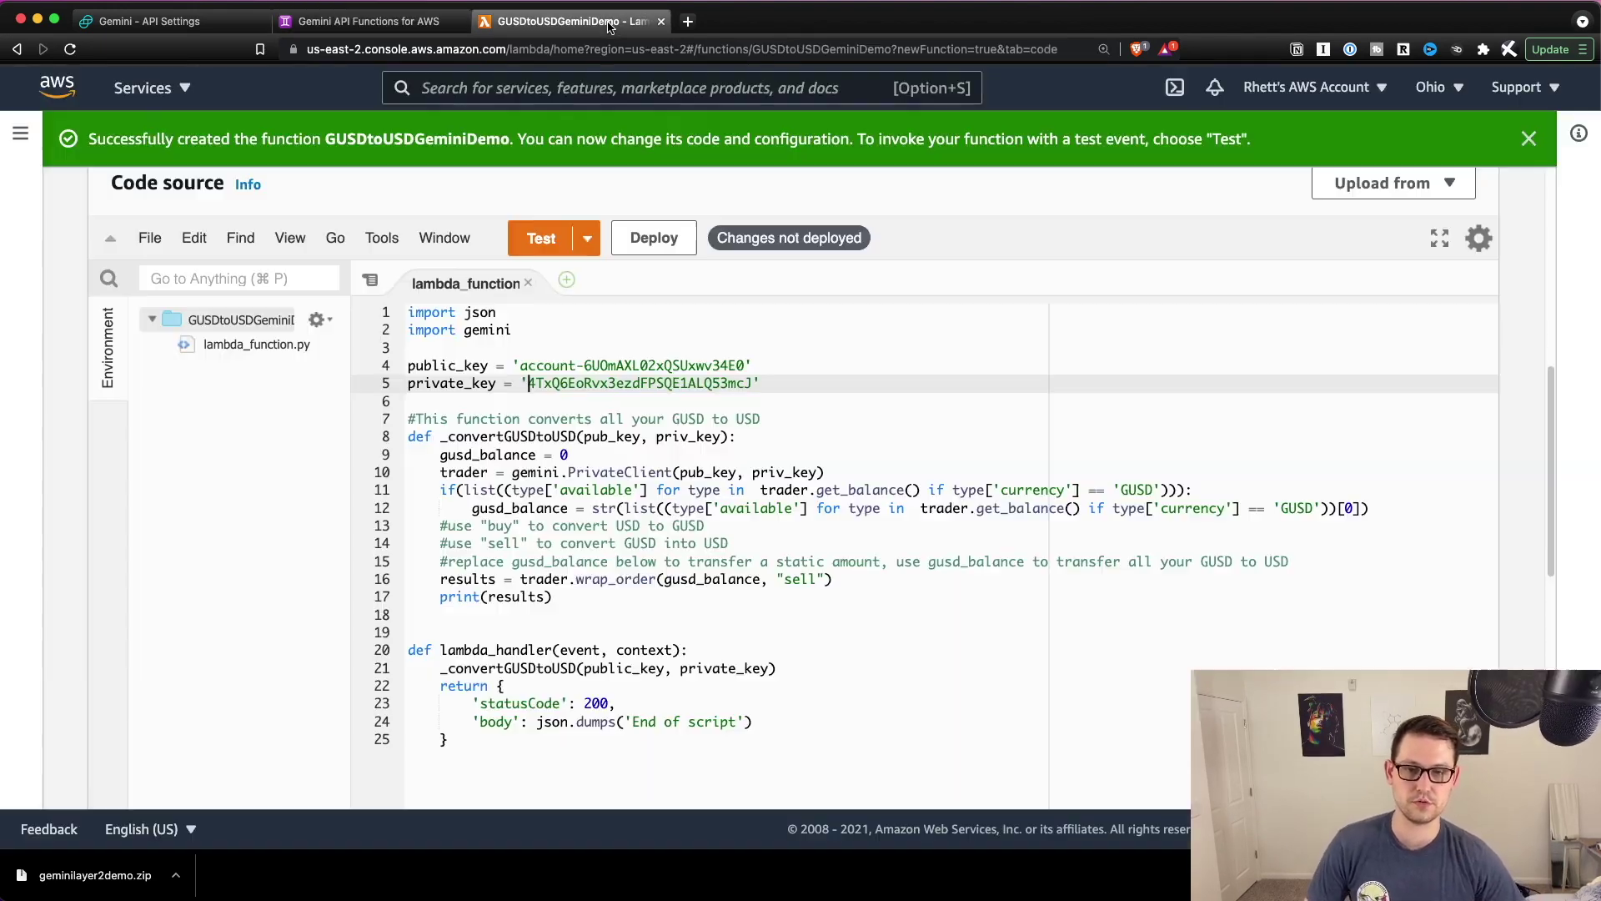
Give the Gemini API key Fund management and Trading permissions, acknowledge that the secret was saved, and create the key
click(150, 20)
double_click(788, 302)
double_click(779, 407)
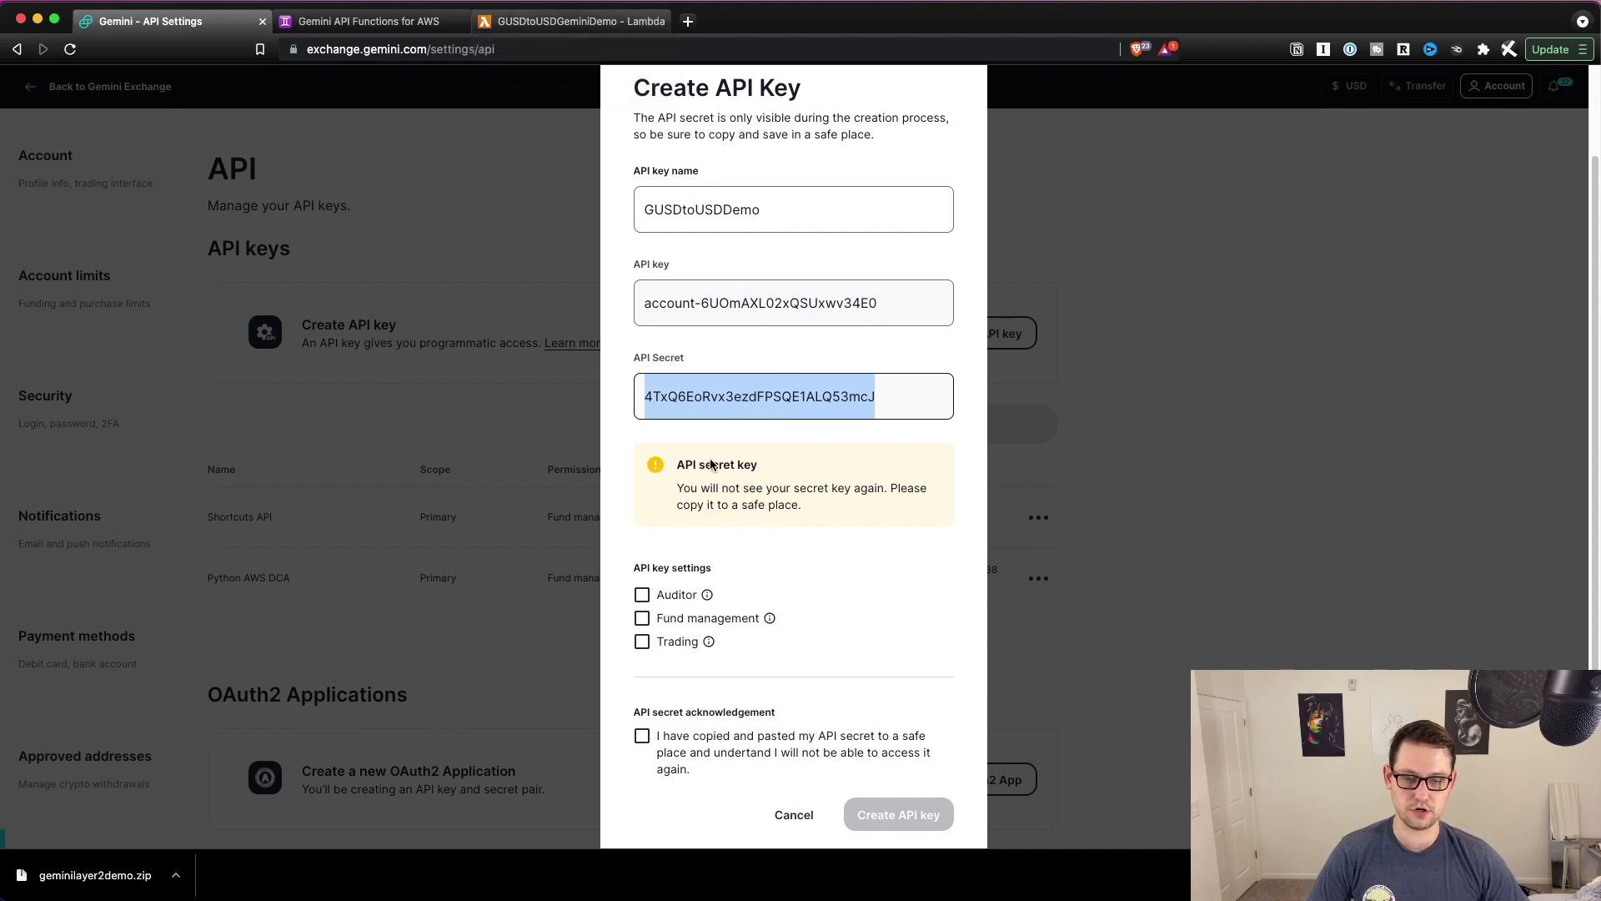
click(642, 617)
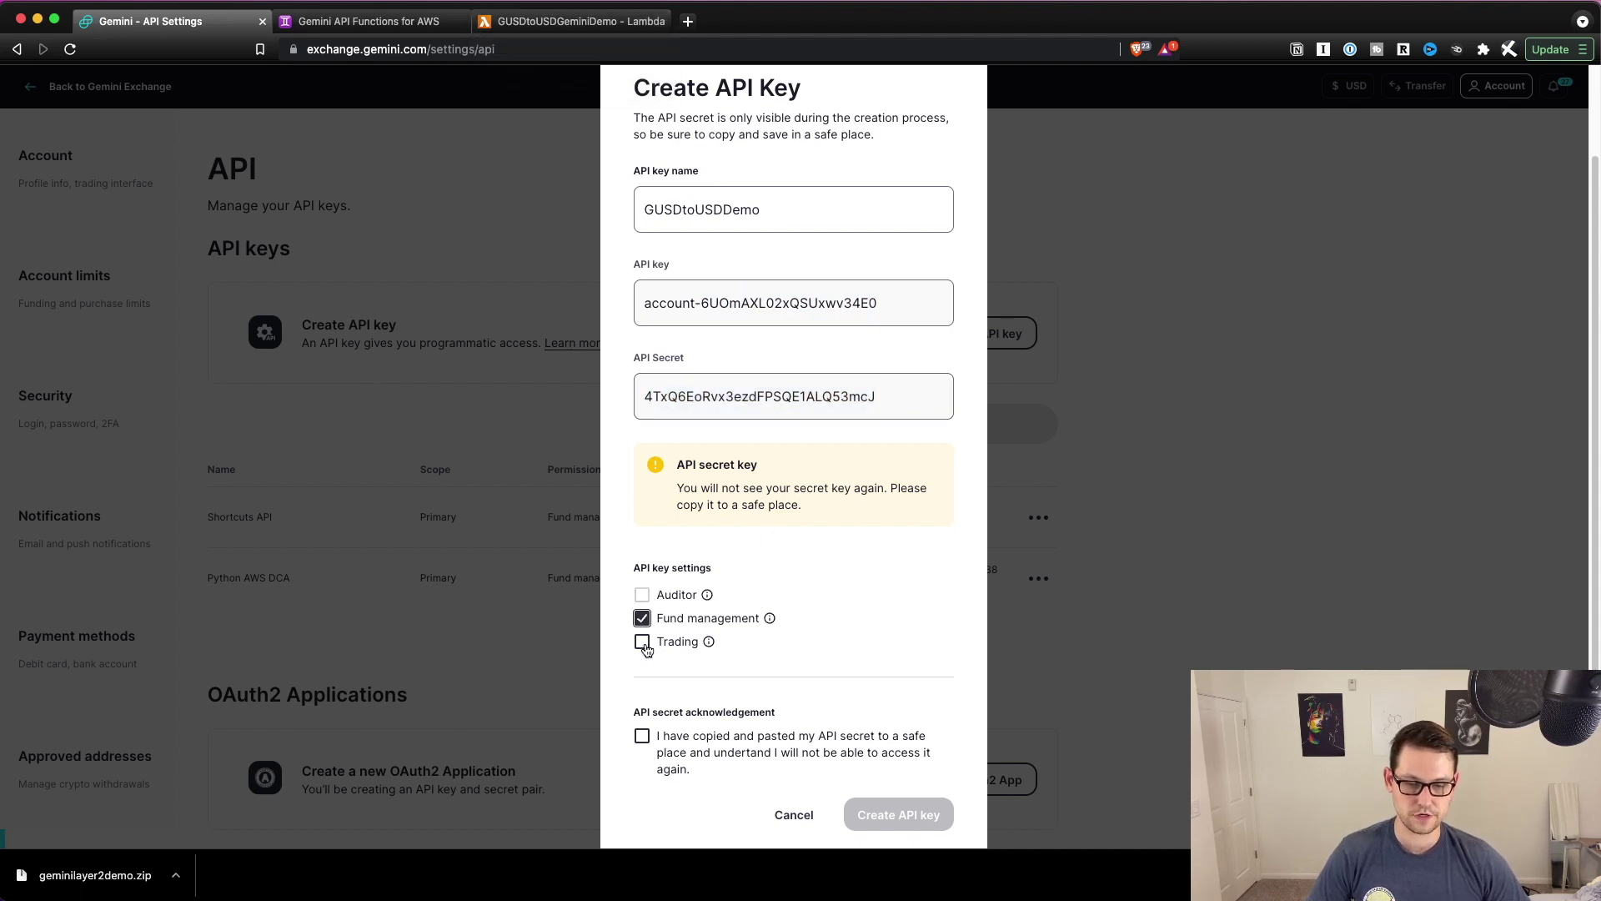
click(641, 642)
scroll(829, 612, down, 2)
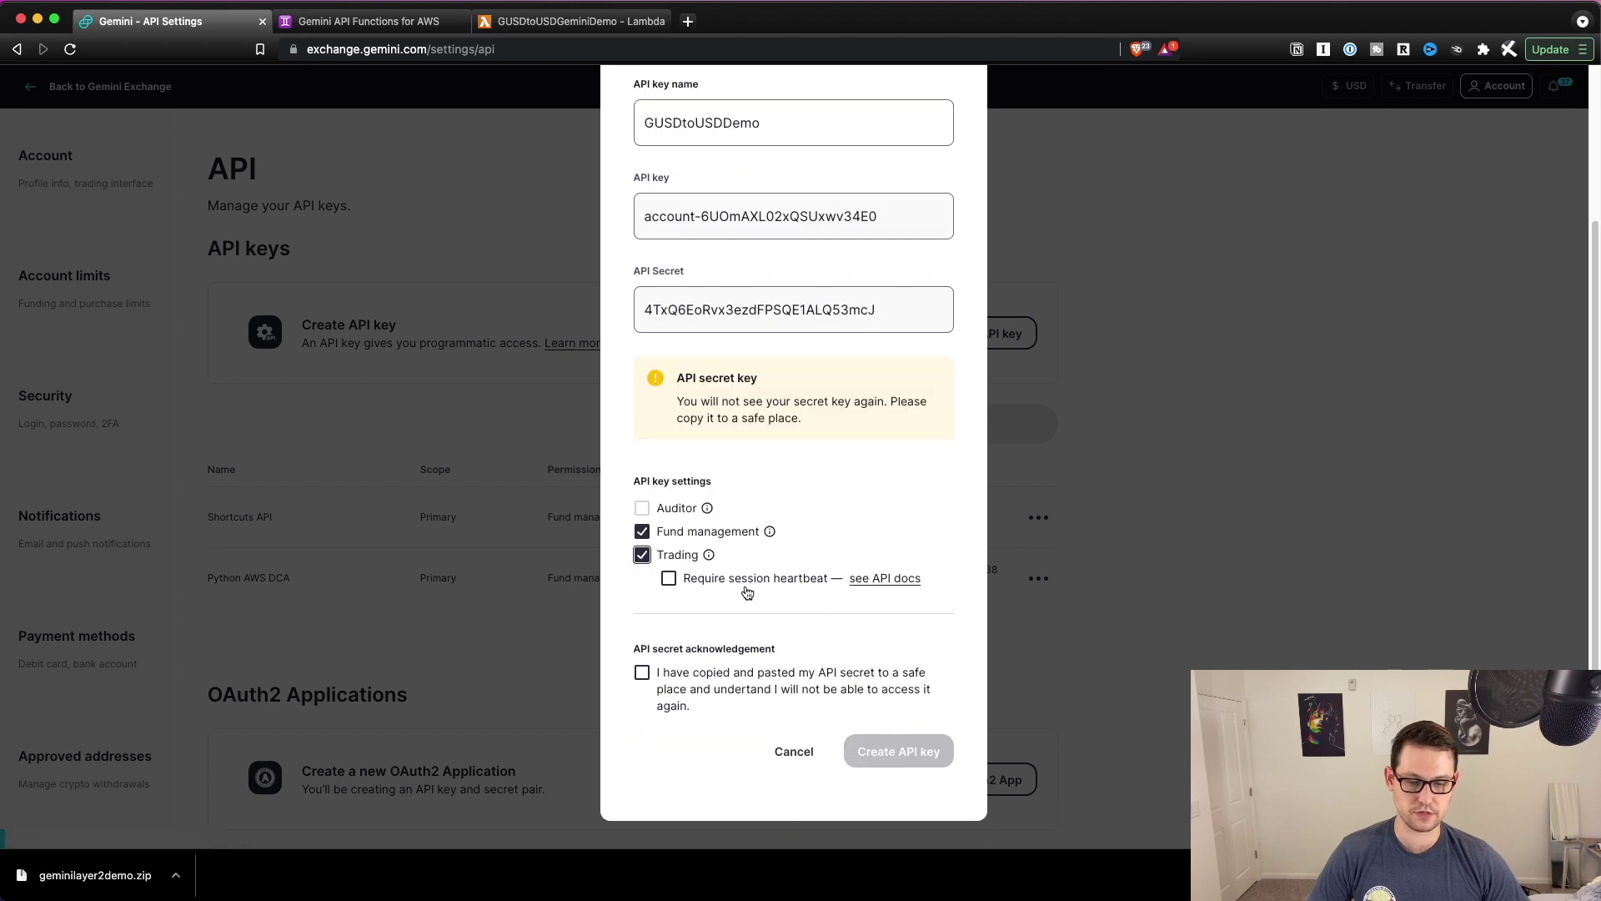
click(643, 673)
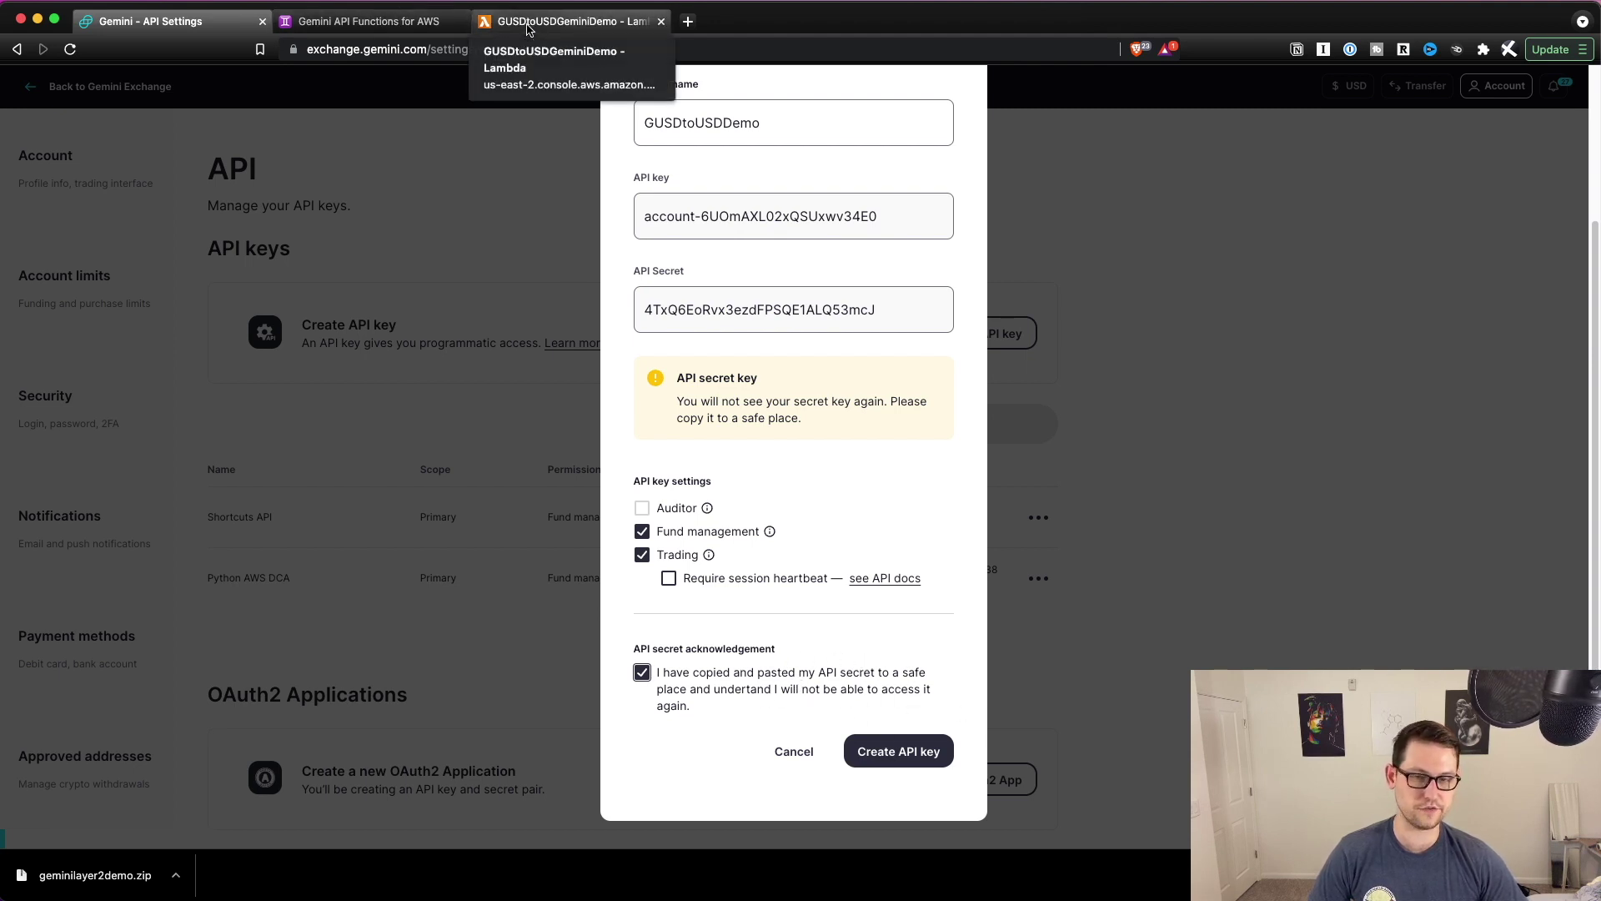
click(906, 754)
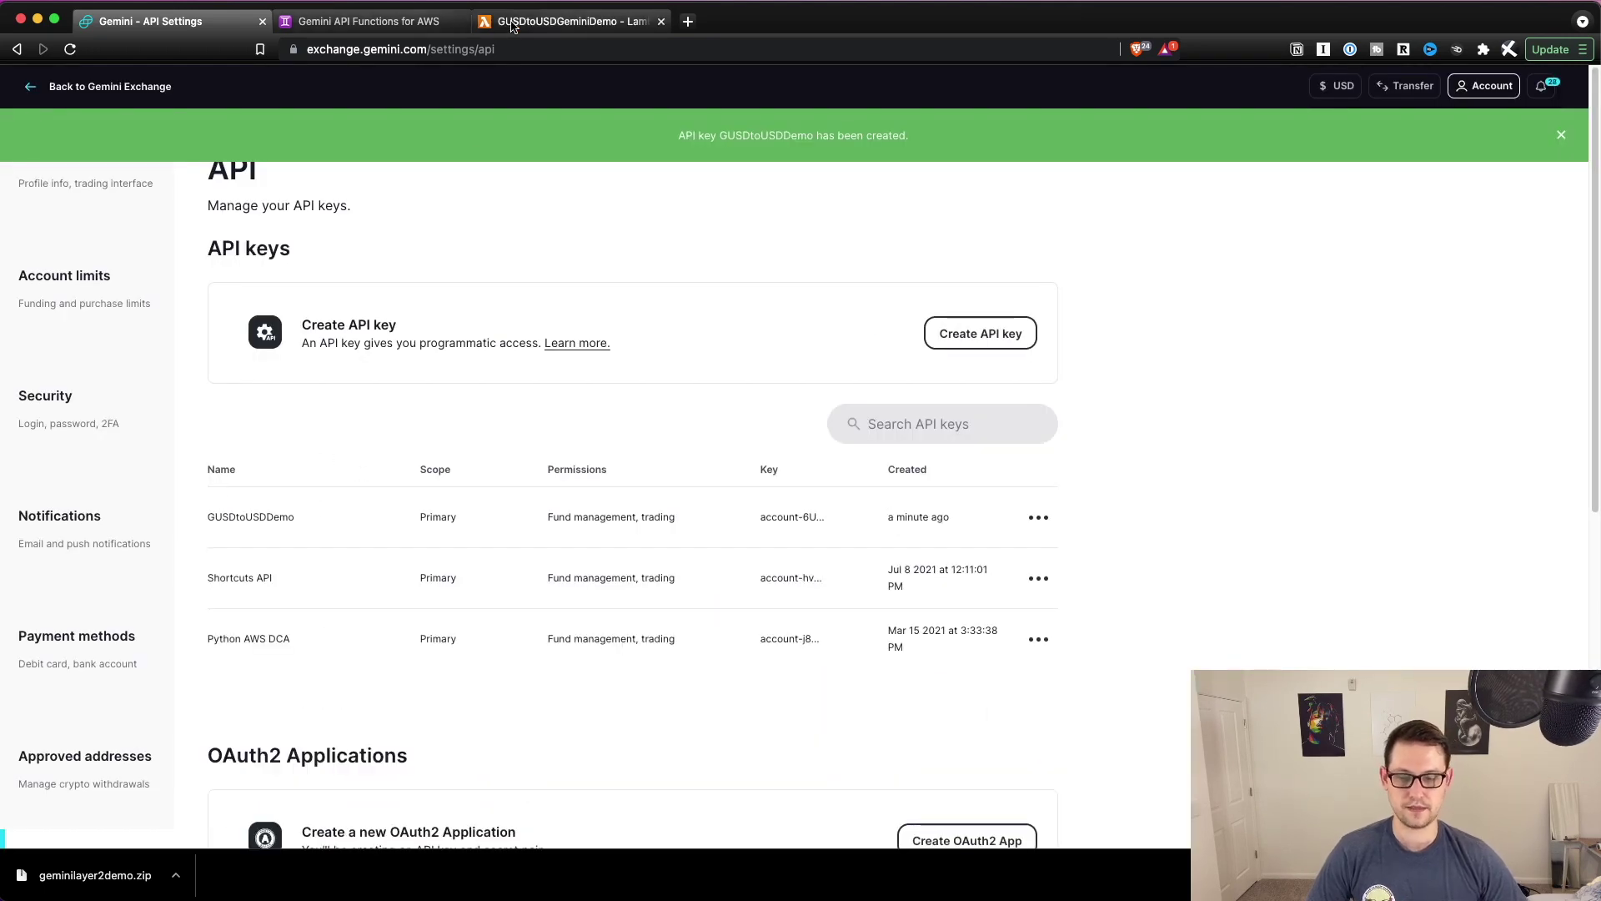
Review the quoted public_key value in the Lambda function code
click(512, 26)
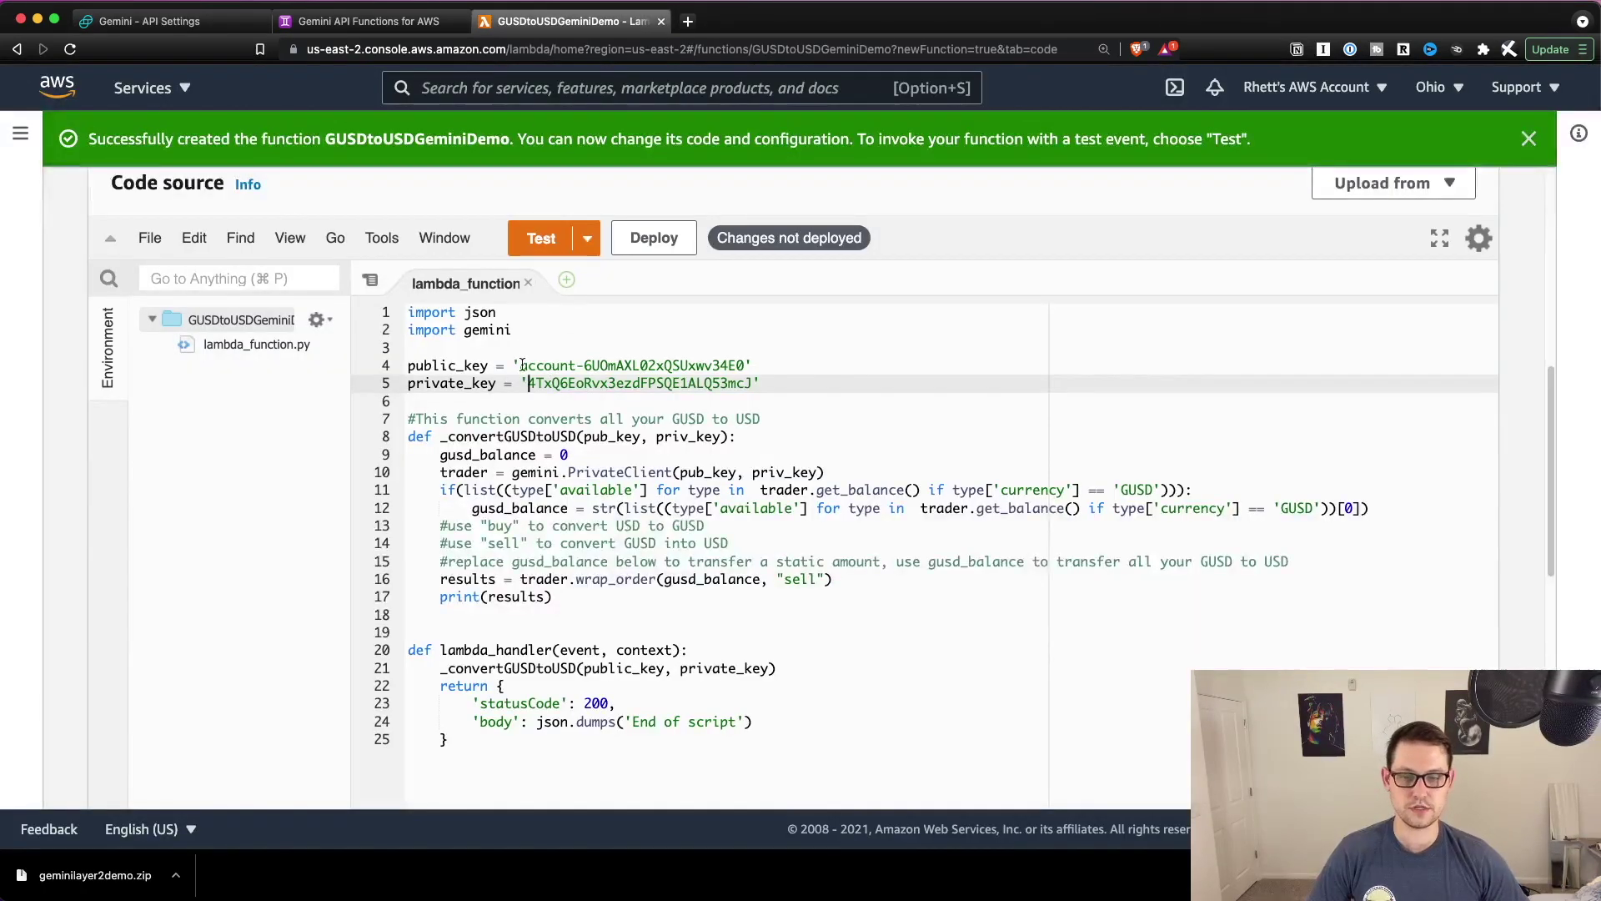
drag(515, 365, 755, 365)
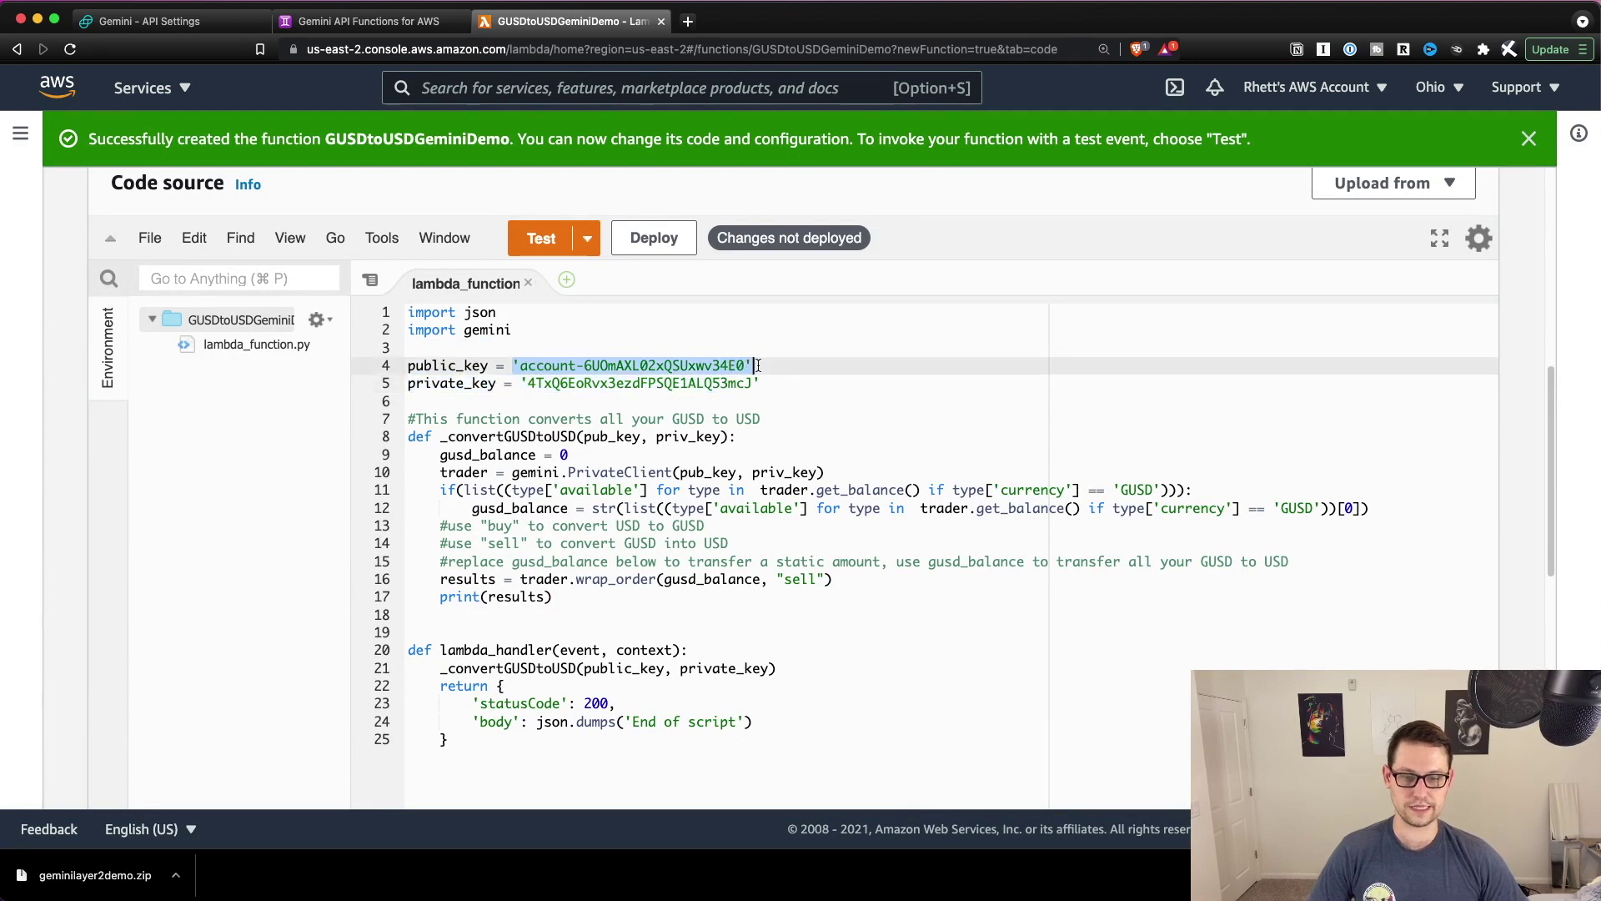
click(755, 364)
drag(761, 367, 520, 360)
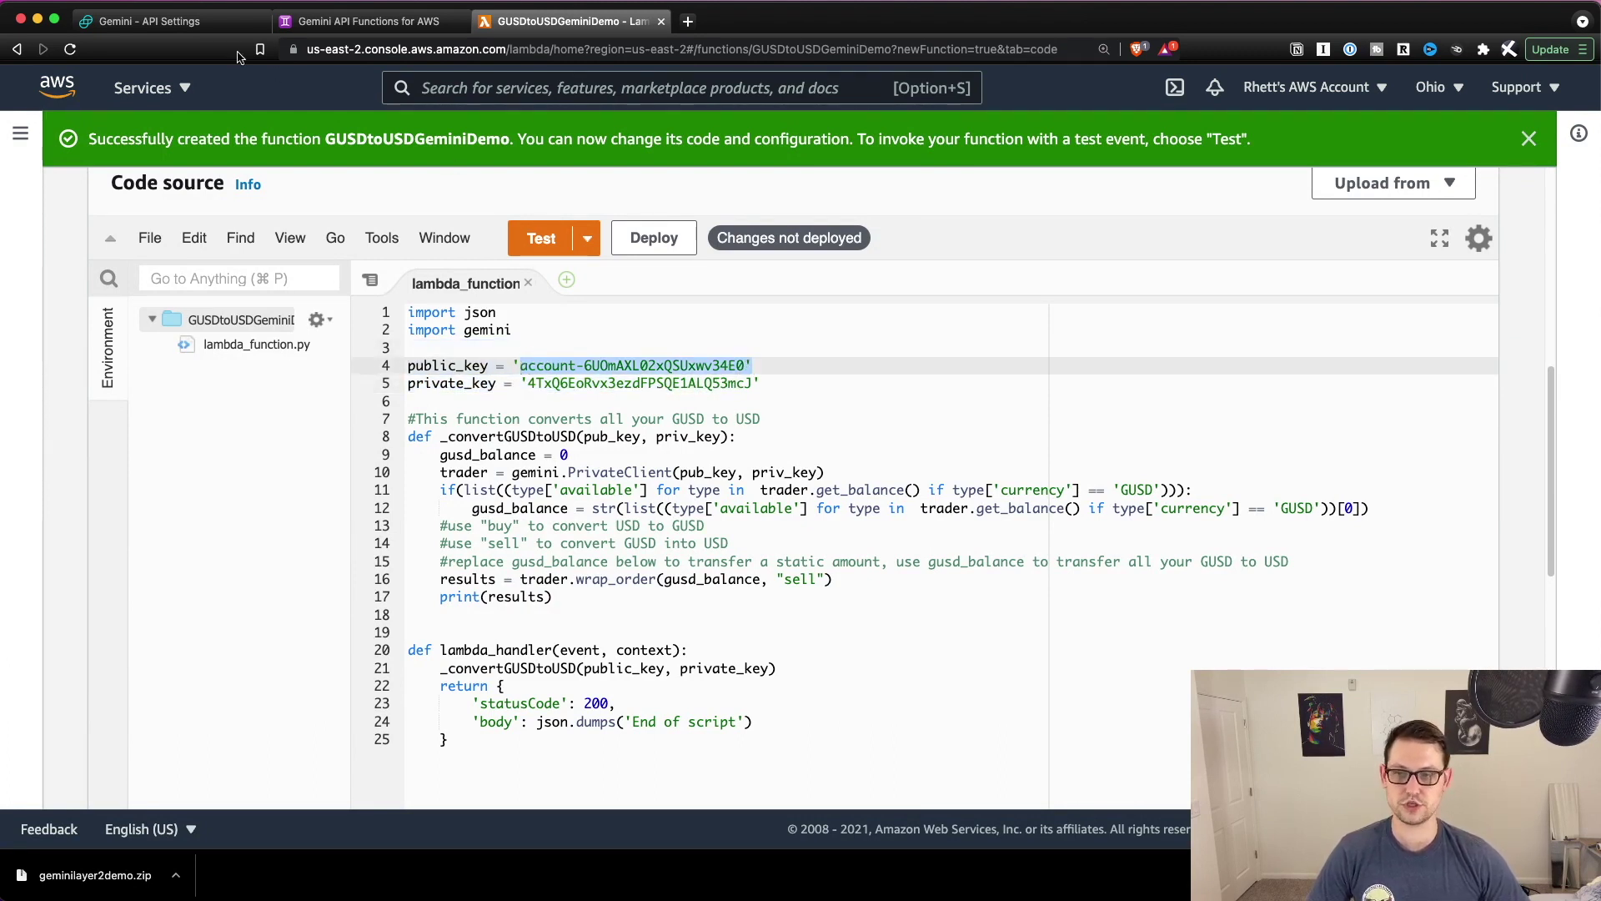
click(183, 20)
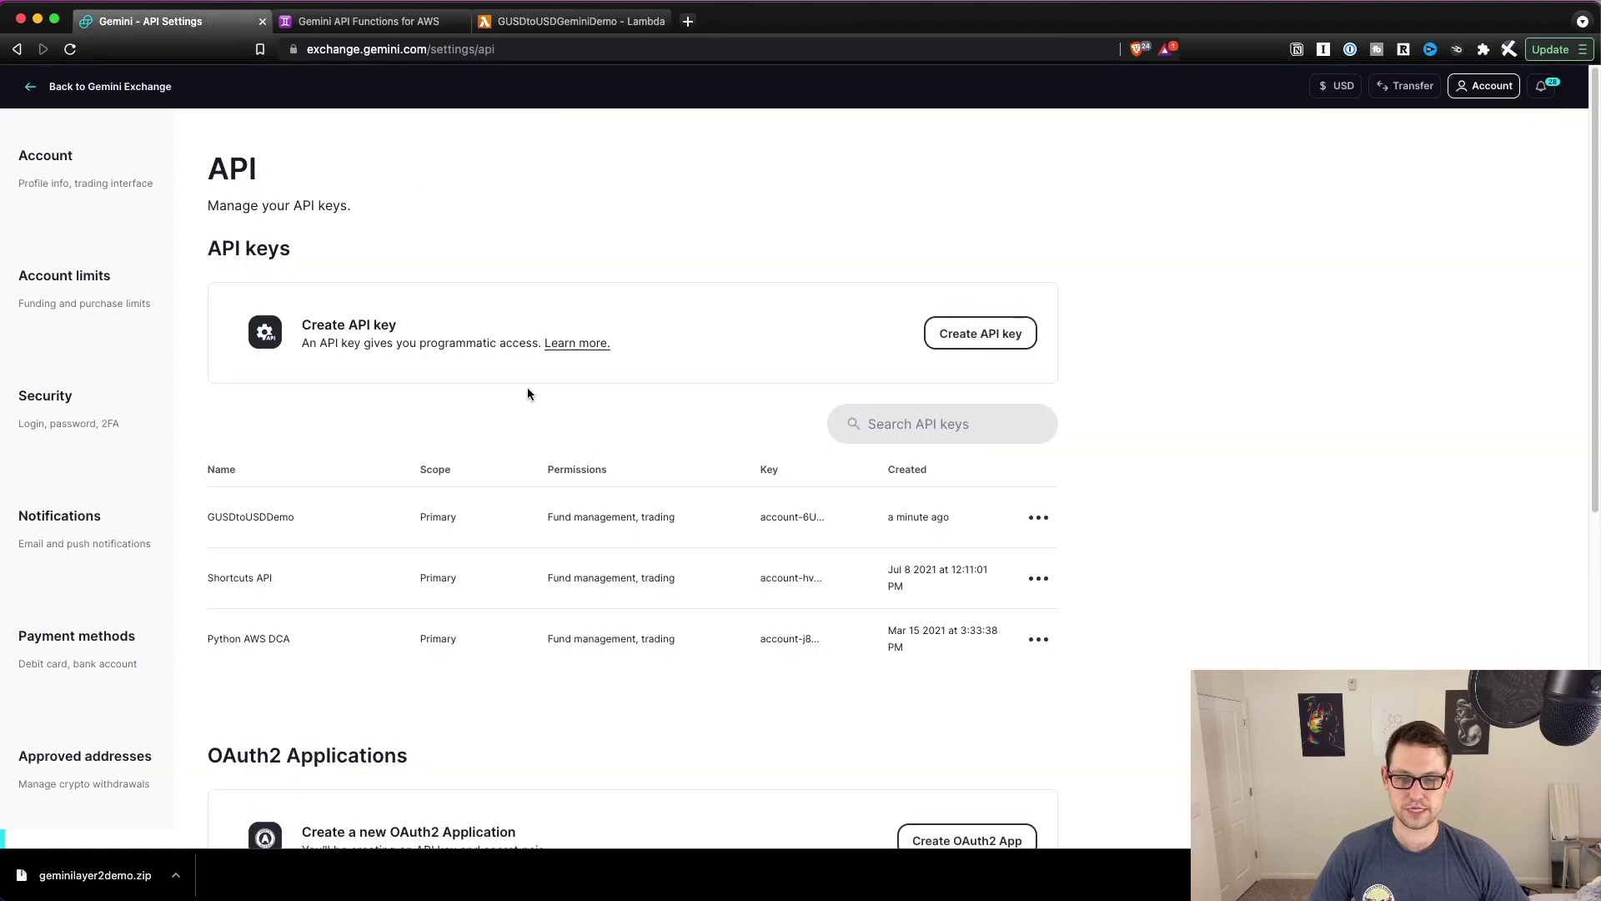
click(991, 349)
click(890, 343)
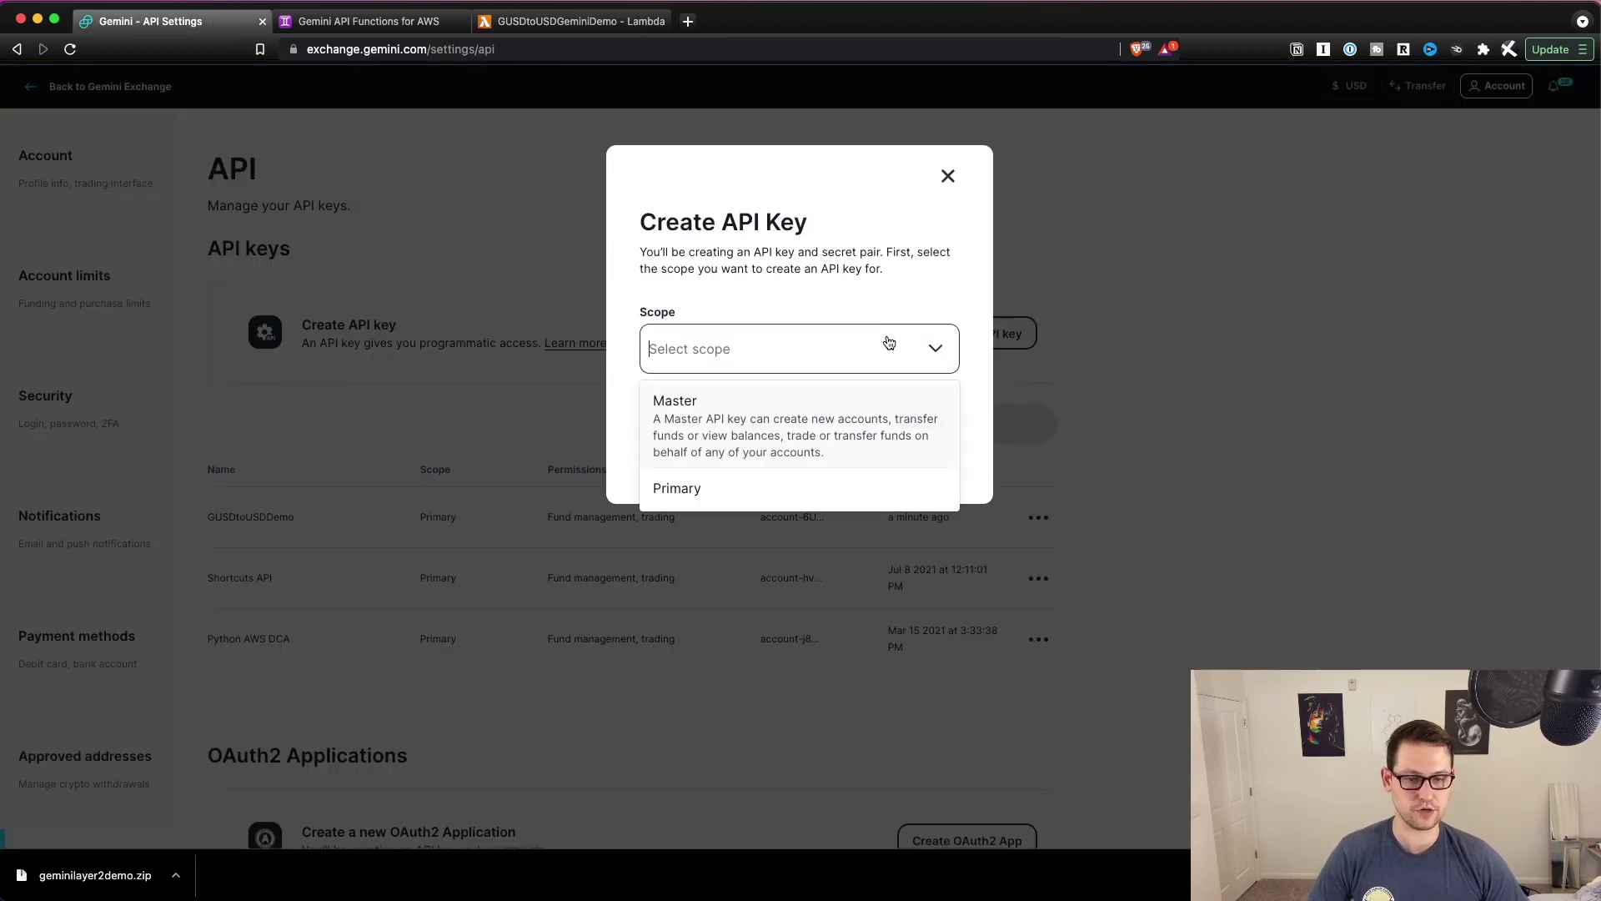
click(950, 175)
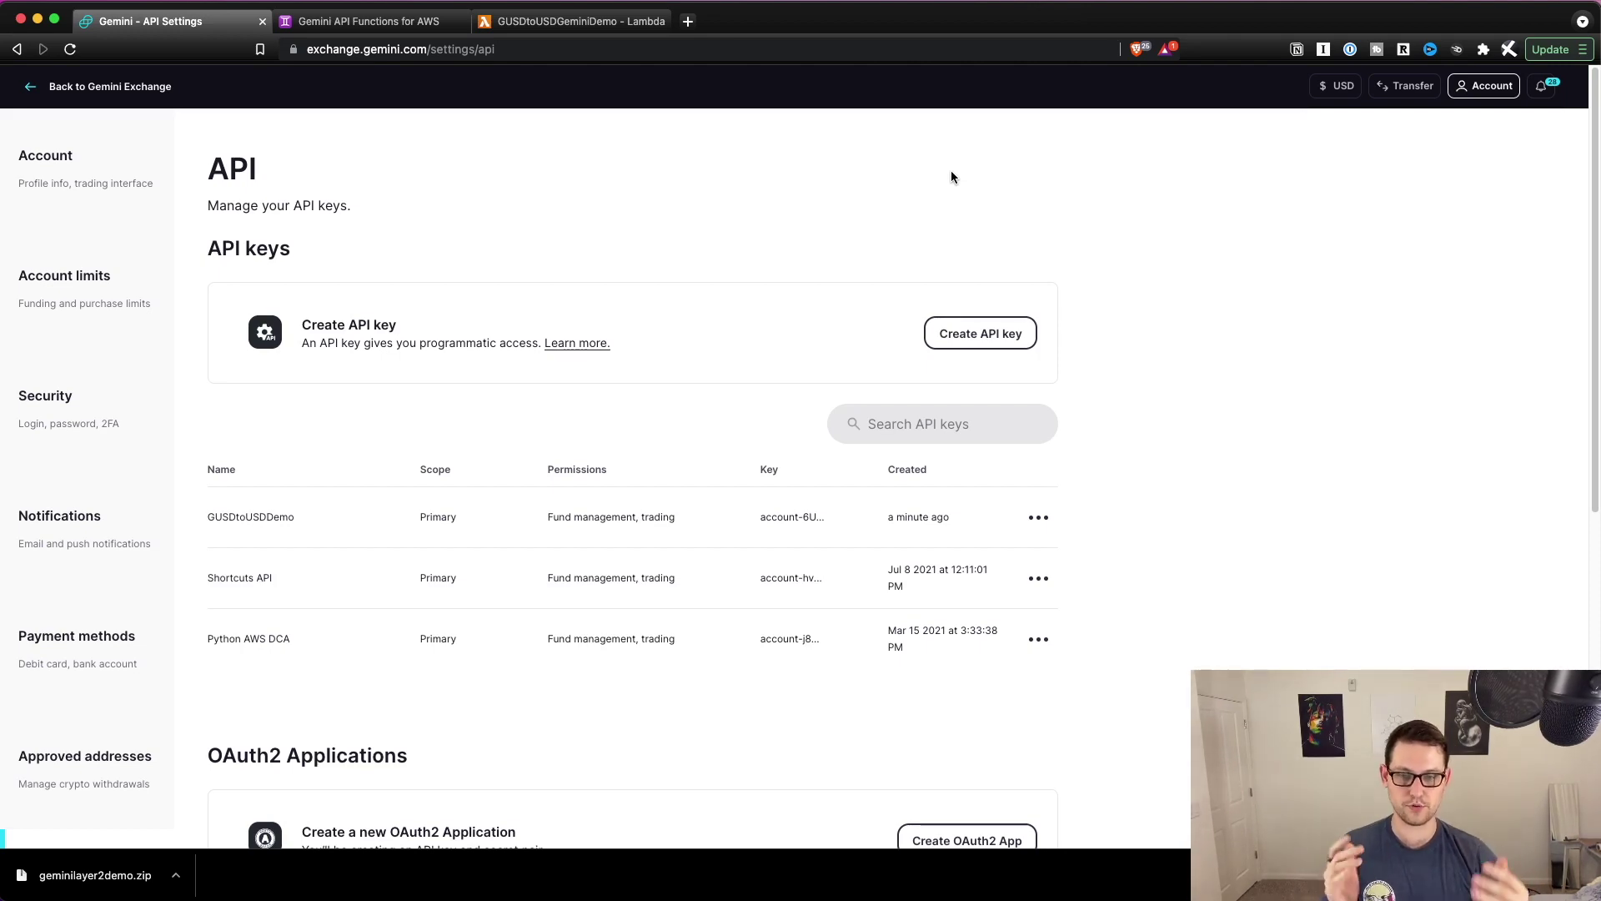
Return to the Lambda function's code and deploy the changes
click(601, 21)
mouse_move(514, 364)
mouse_down()
mouse_move(760, 383)
mouse_move(657, 367)
mouse_move(517, 377)
mouse_up()
click(822, 364)
click(654, 238)
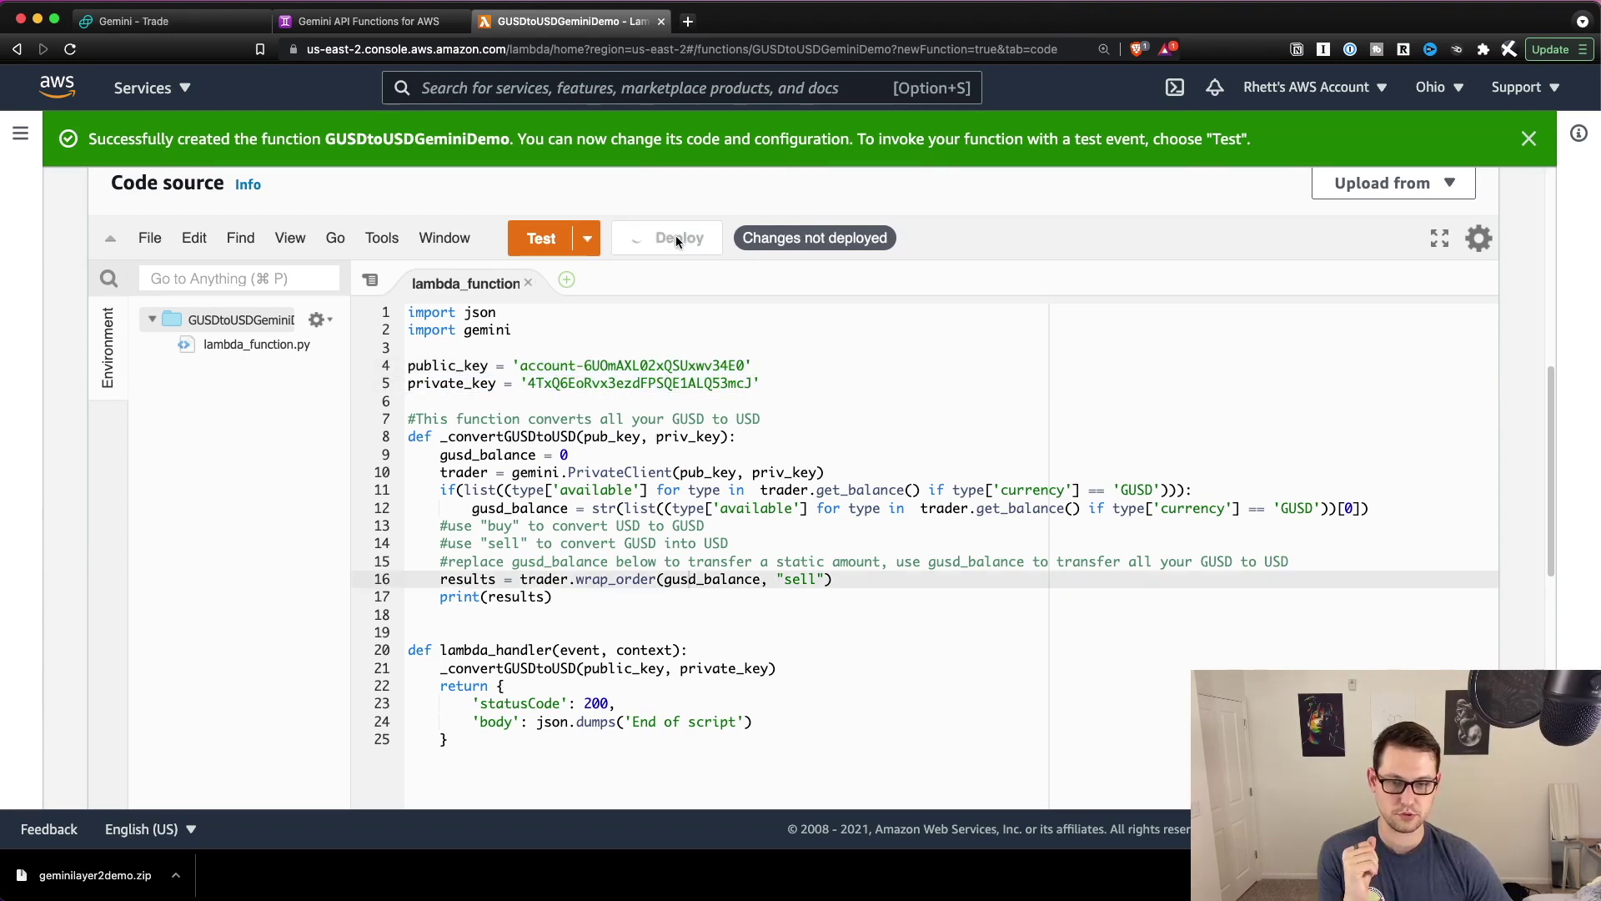
Examine the _convertGUSDtoUSD function's definition, its GUSD balance lookup and the wrap_order line that sells the balance
click(533, 383)
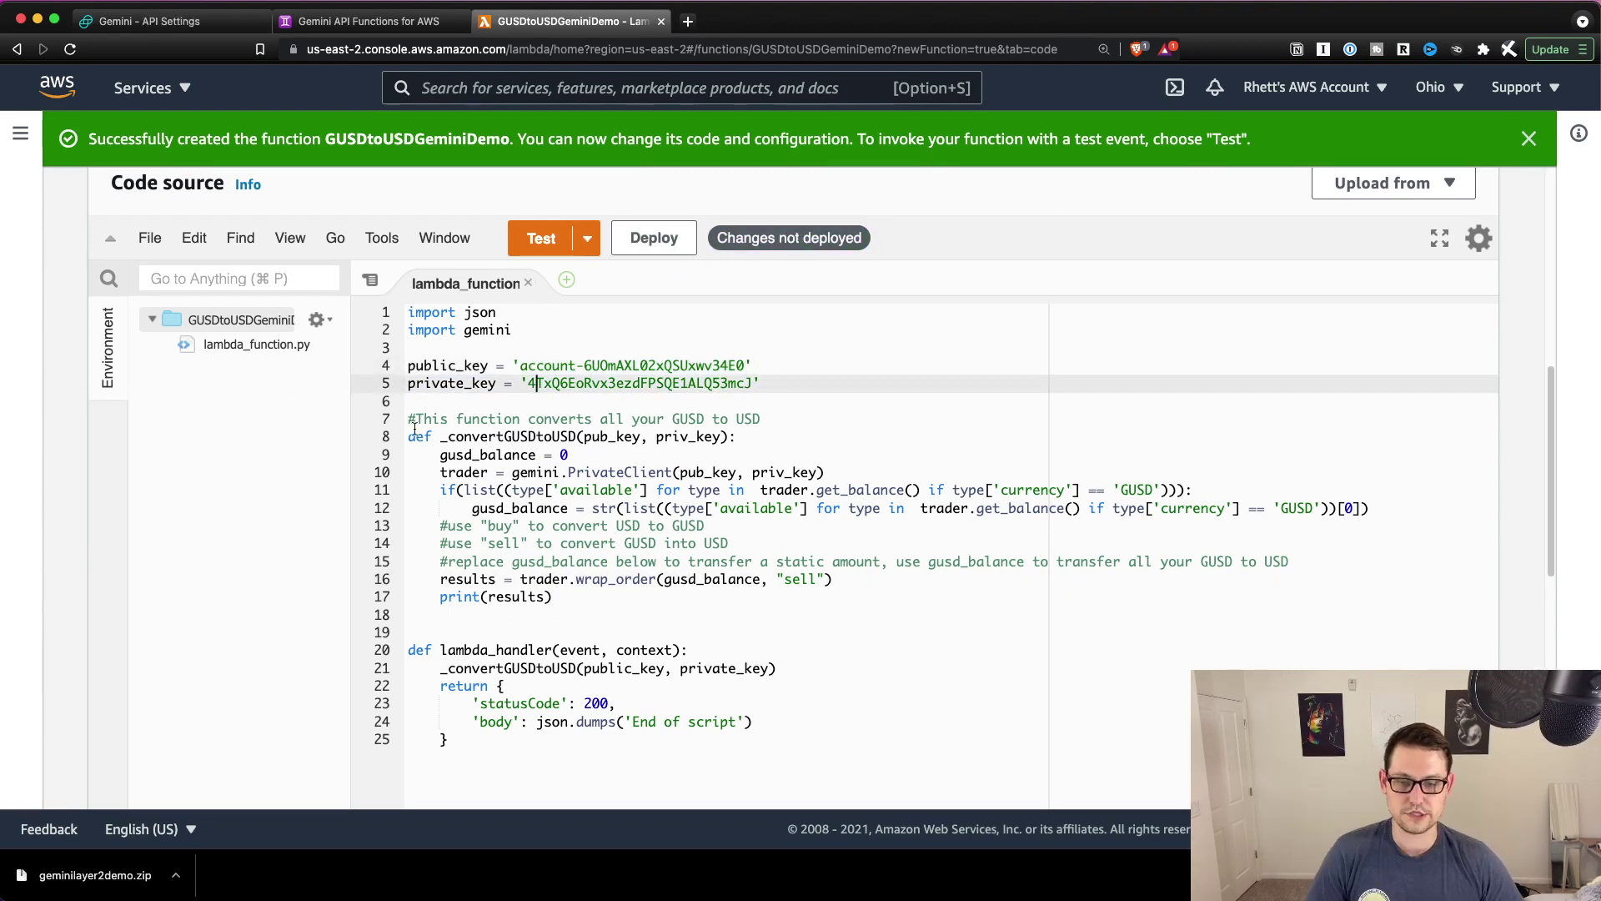
drag(408, 436, 778, 430)
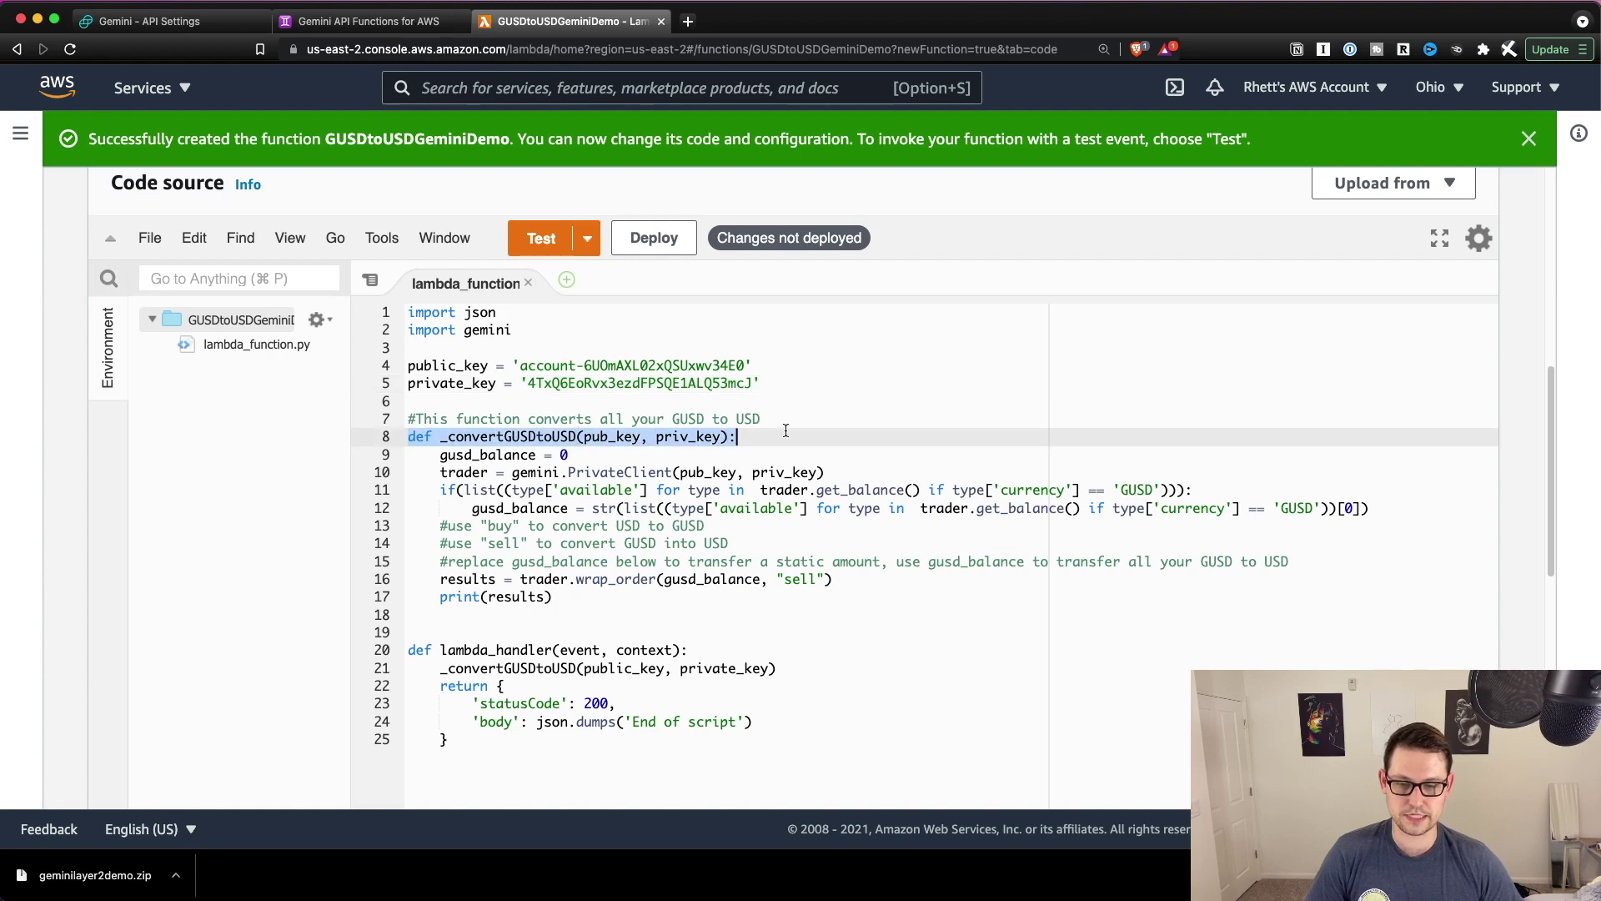
click(785, 431)
double_click(503, 433)
click(576, 441)
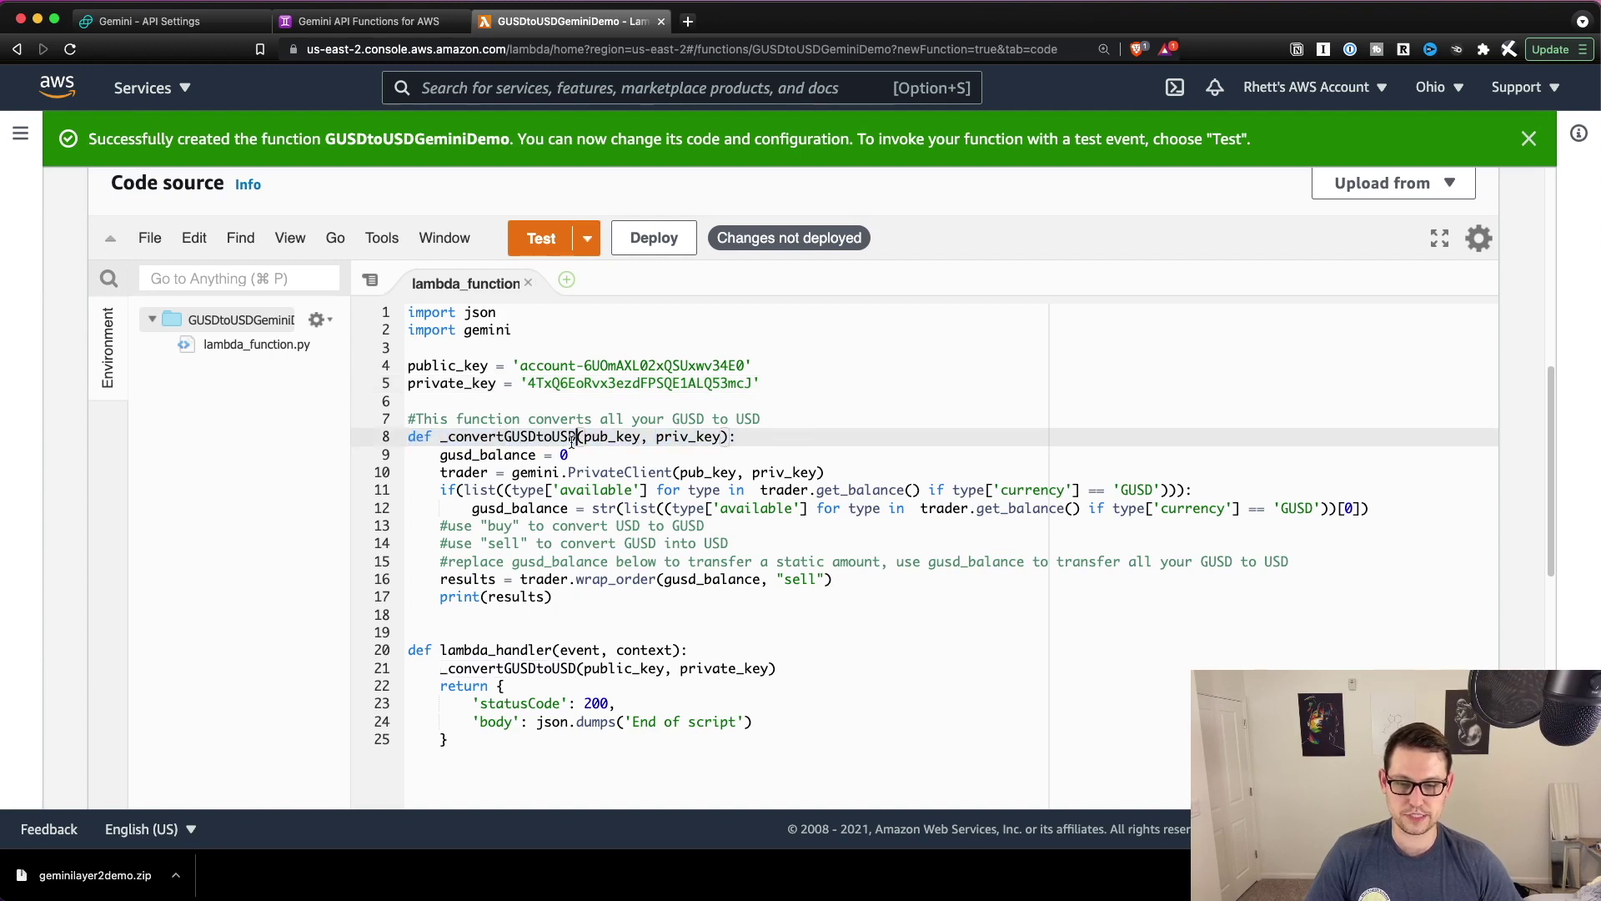
drag(440, 491, 1239, 491)
drag(472, 509, 1415, 511)
triple_click(714, 577)
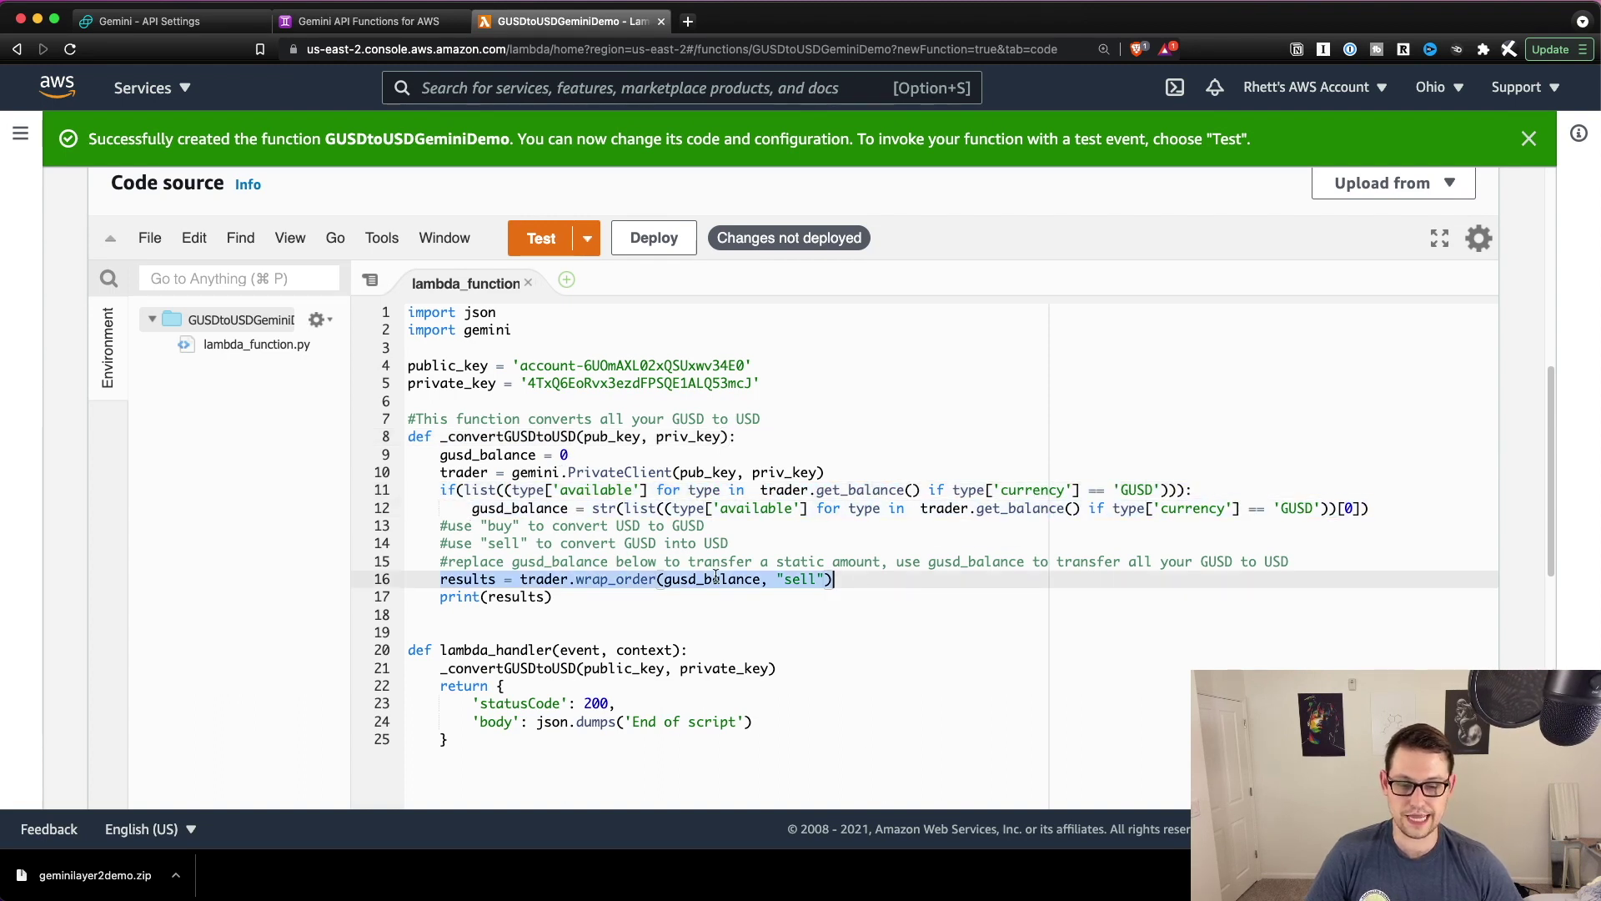
Create a test event named demo for the Lambda function, keeping the default JSON
click(714, 577)
double_click(798, 577)
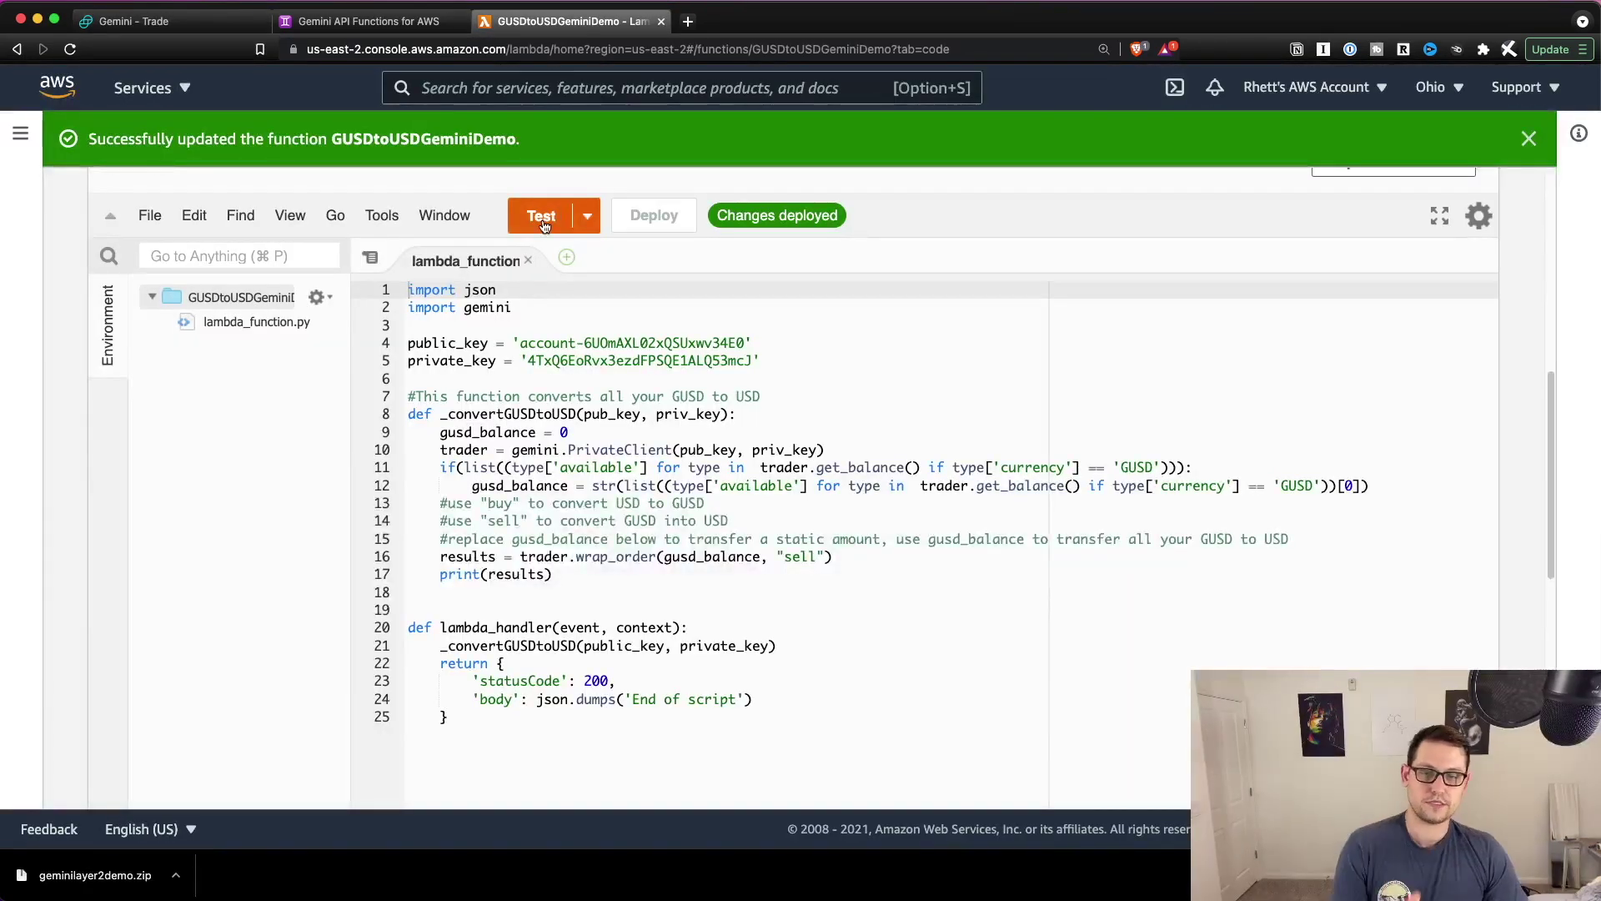
click(543, 218)
click(584, 468)
text(demo)
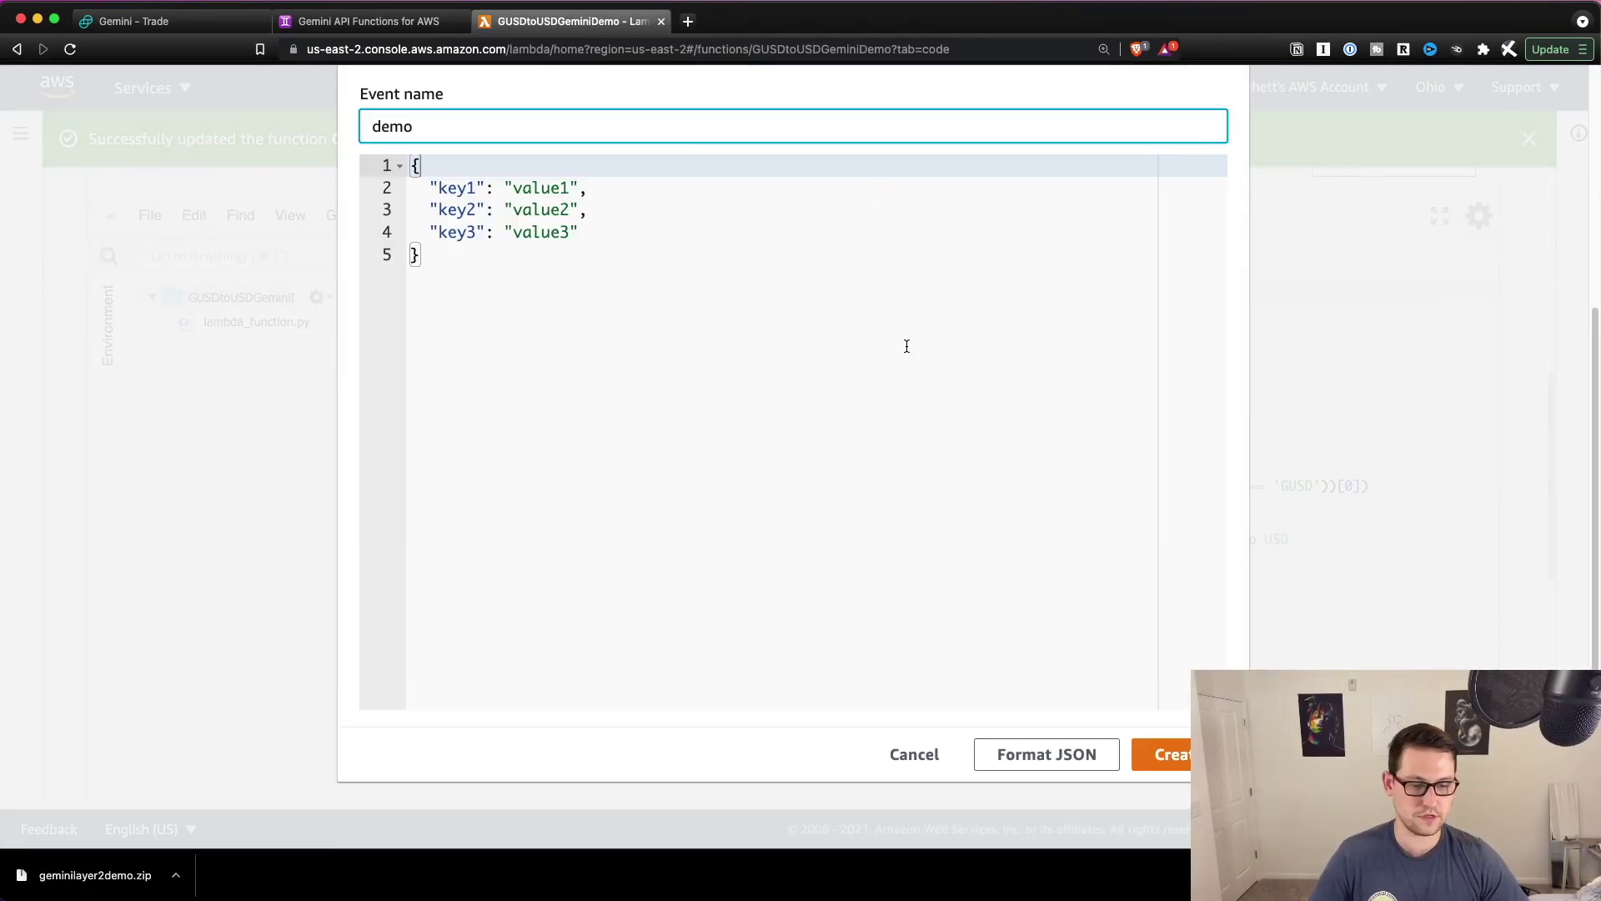
click(1159, 755)
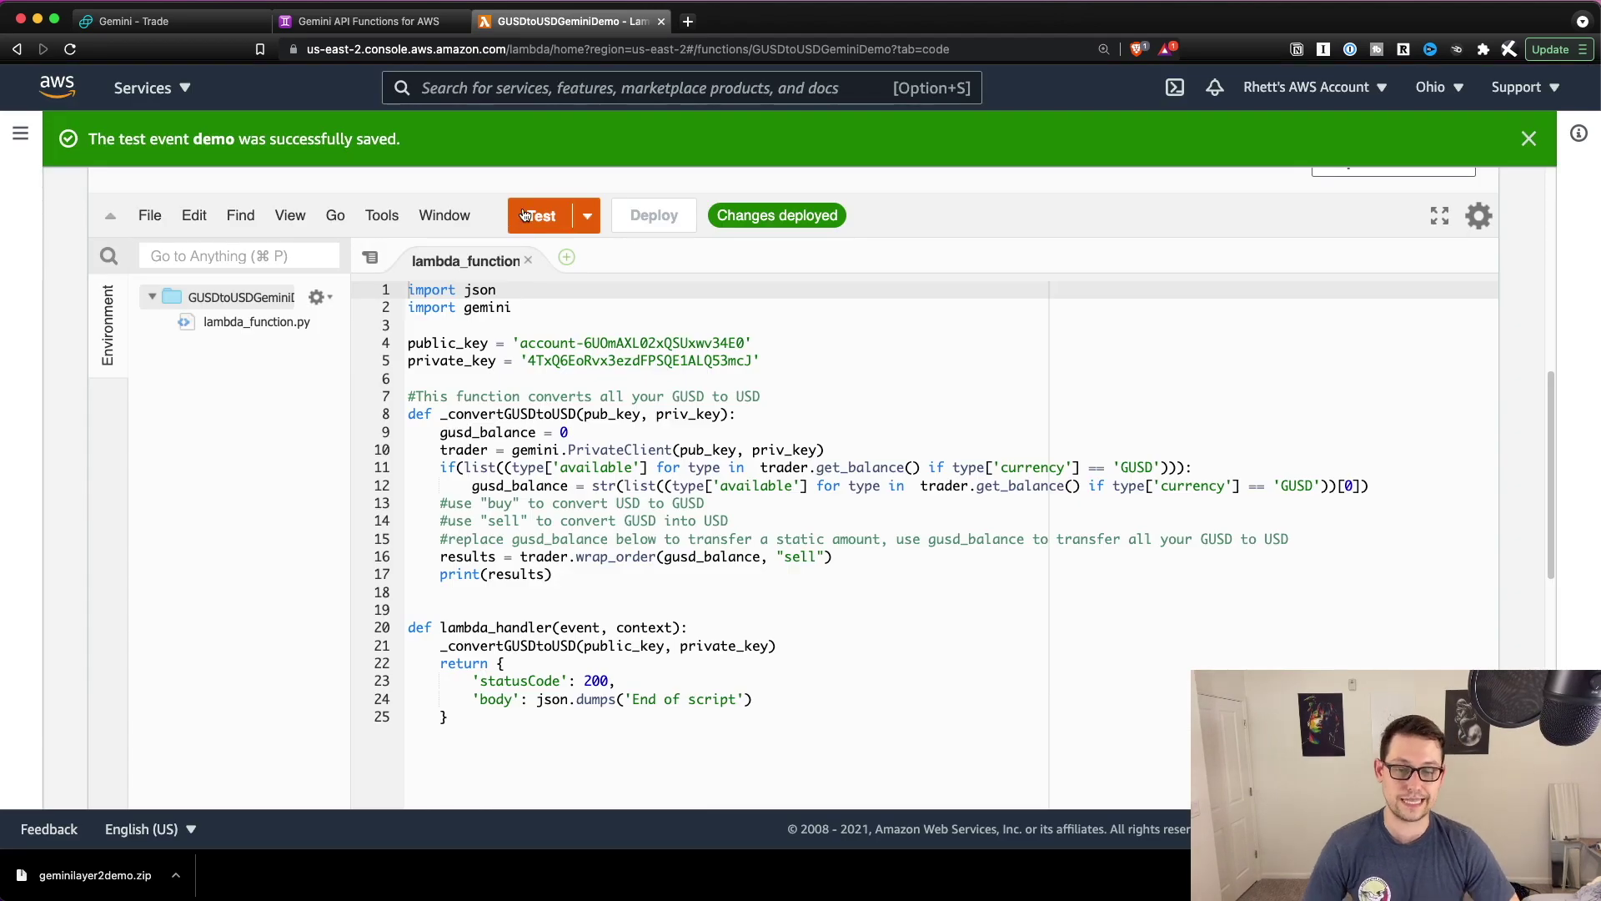
Switch to the Gemini trading page and check the USD balance in the account information
click(211, 24)
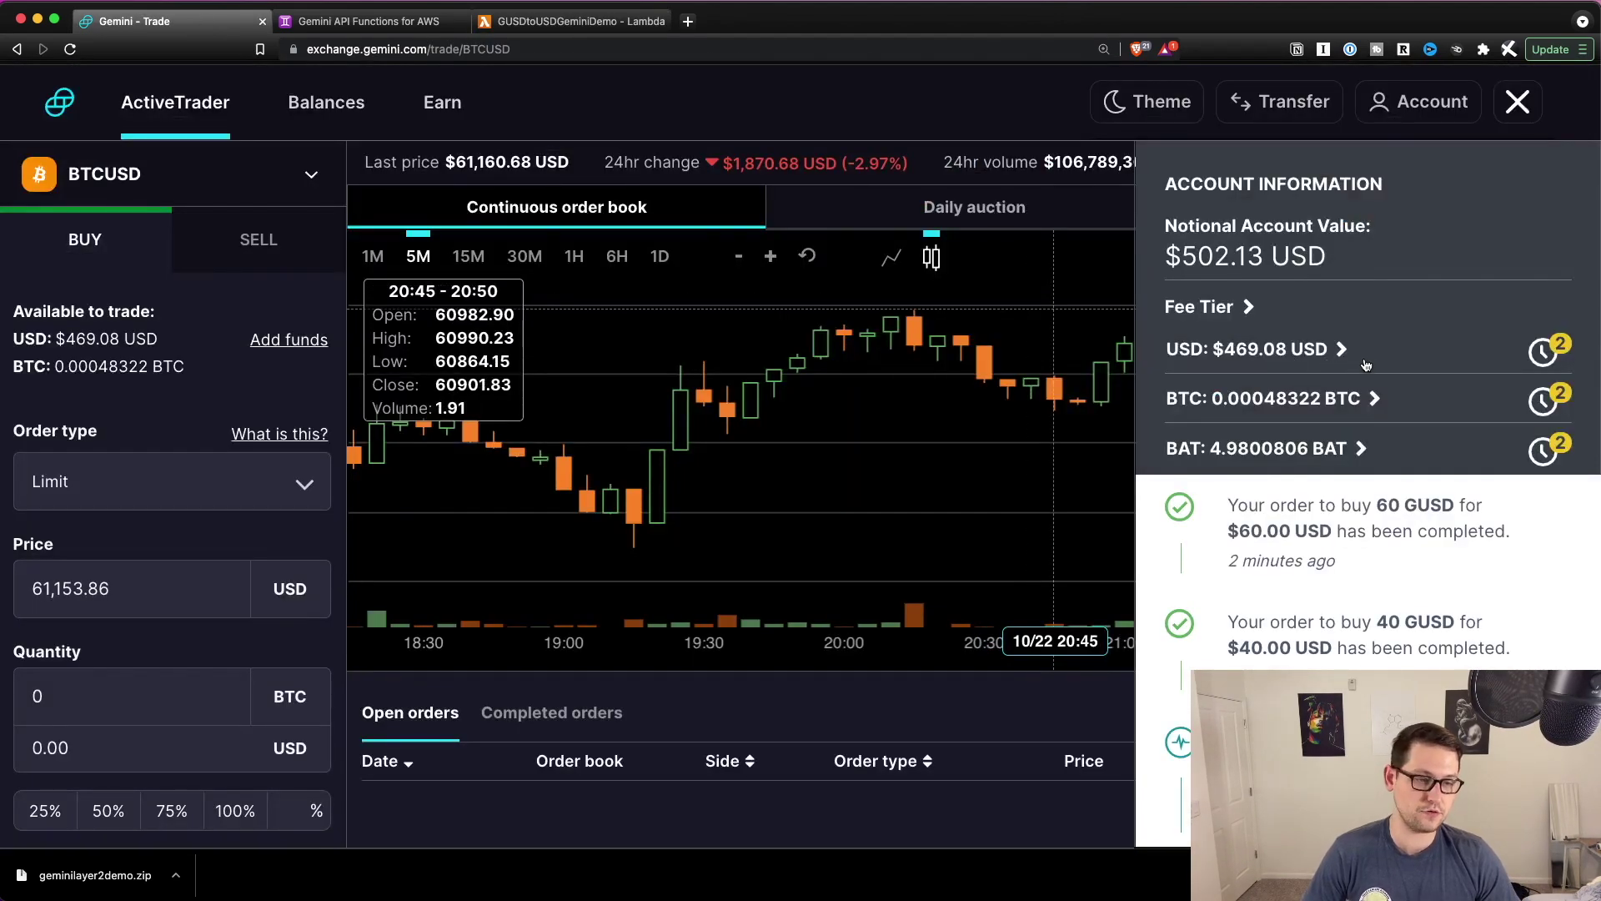
drag(1376, 351, 1259, 351)
click(1235, 365)
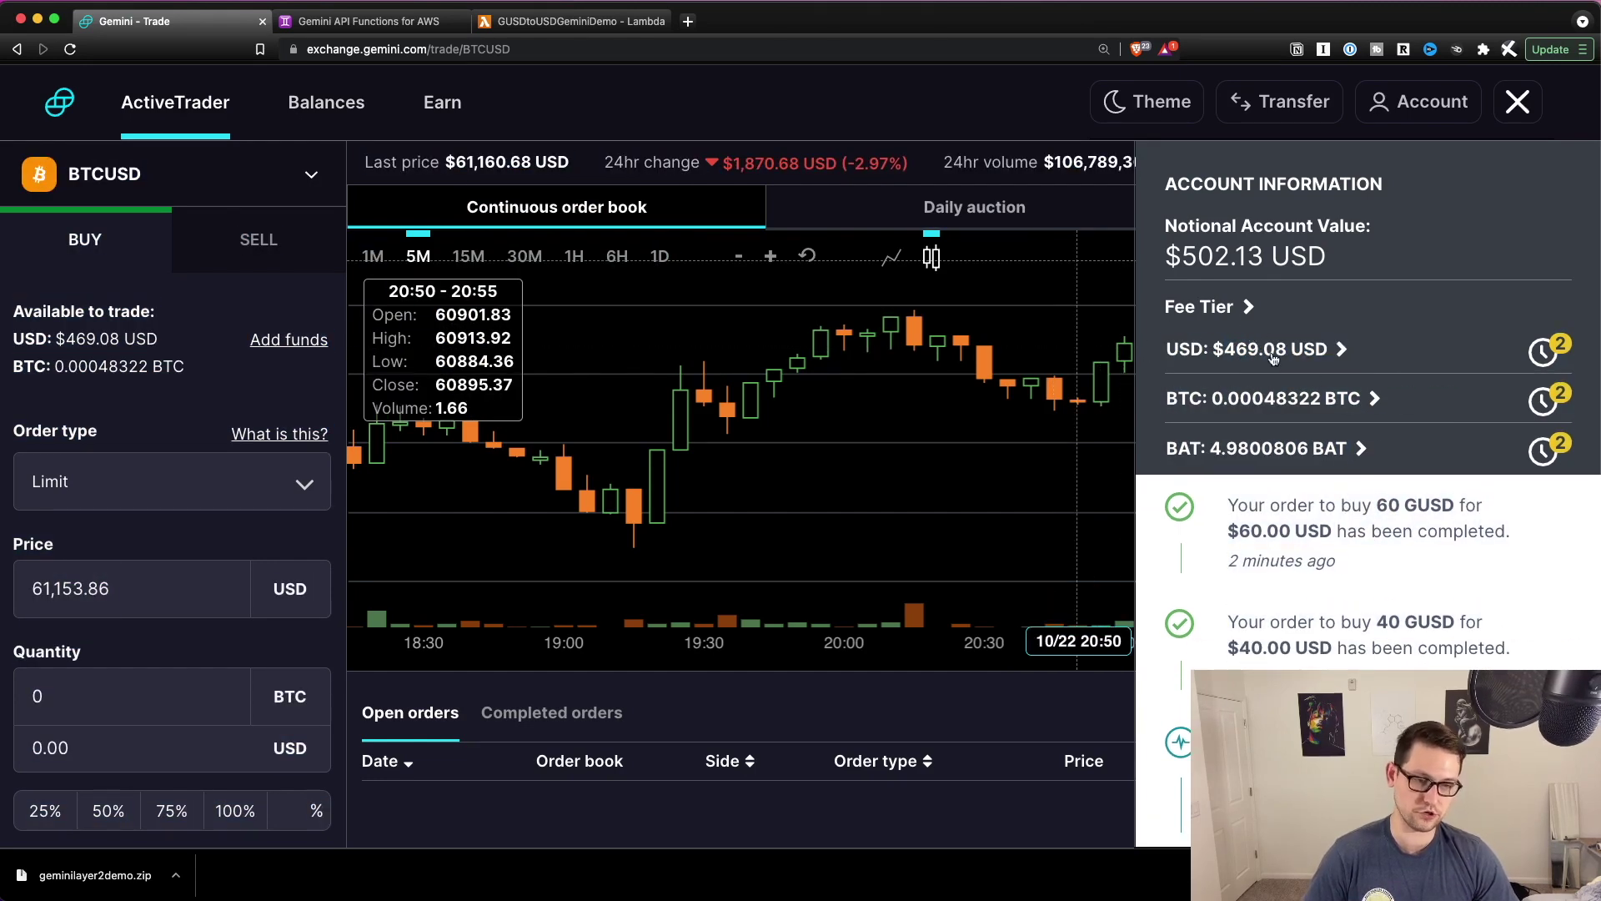
Return to the Lambda code and review the buy and sell comments and the gusd_balance variable
key(super+3)
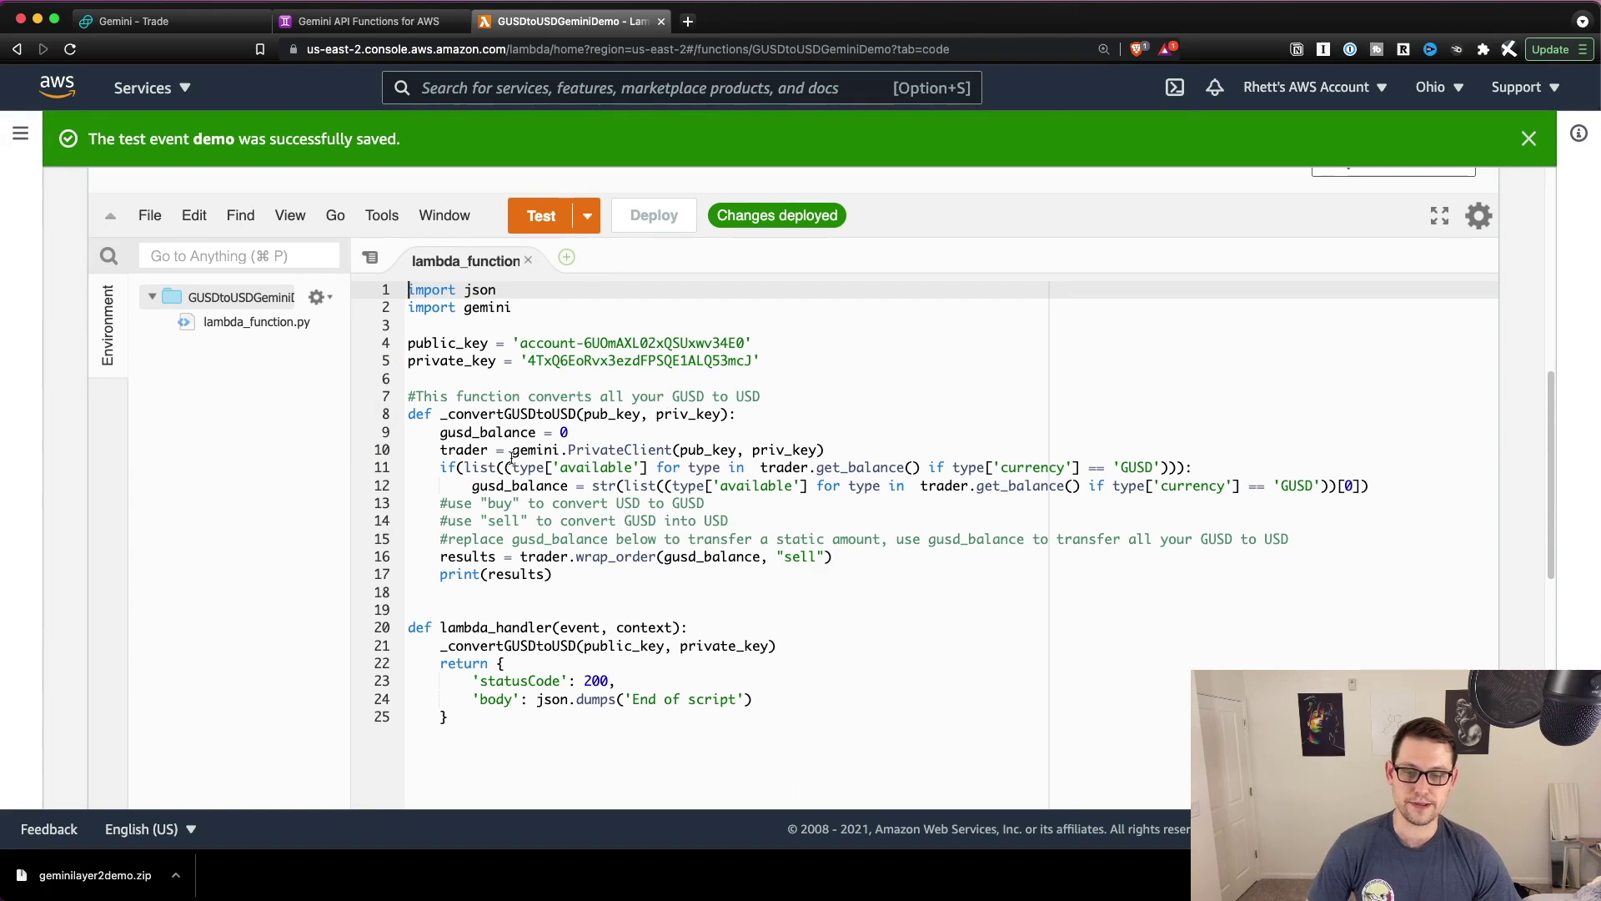
triple_click(612, 537)
double_click(608, 520)
click(607, 520)
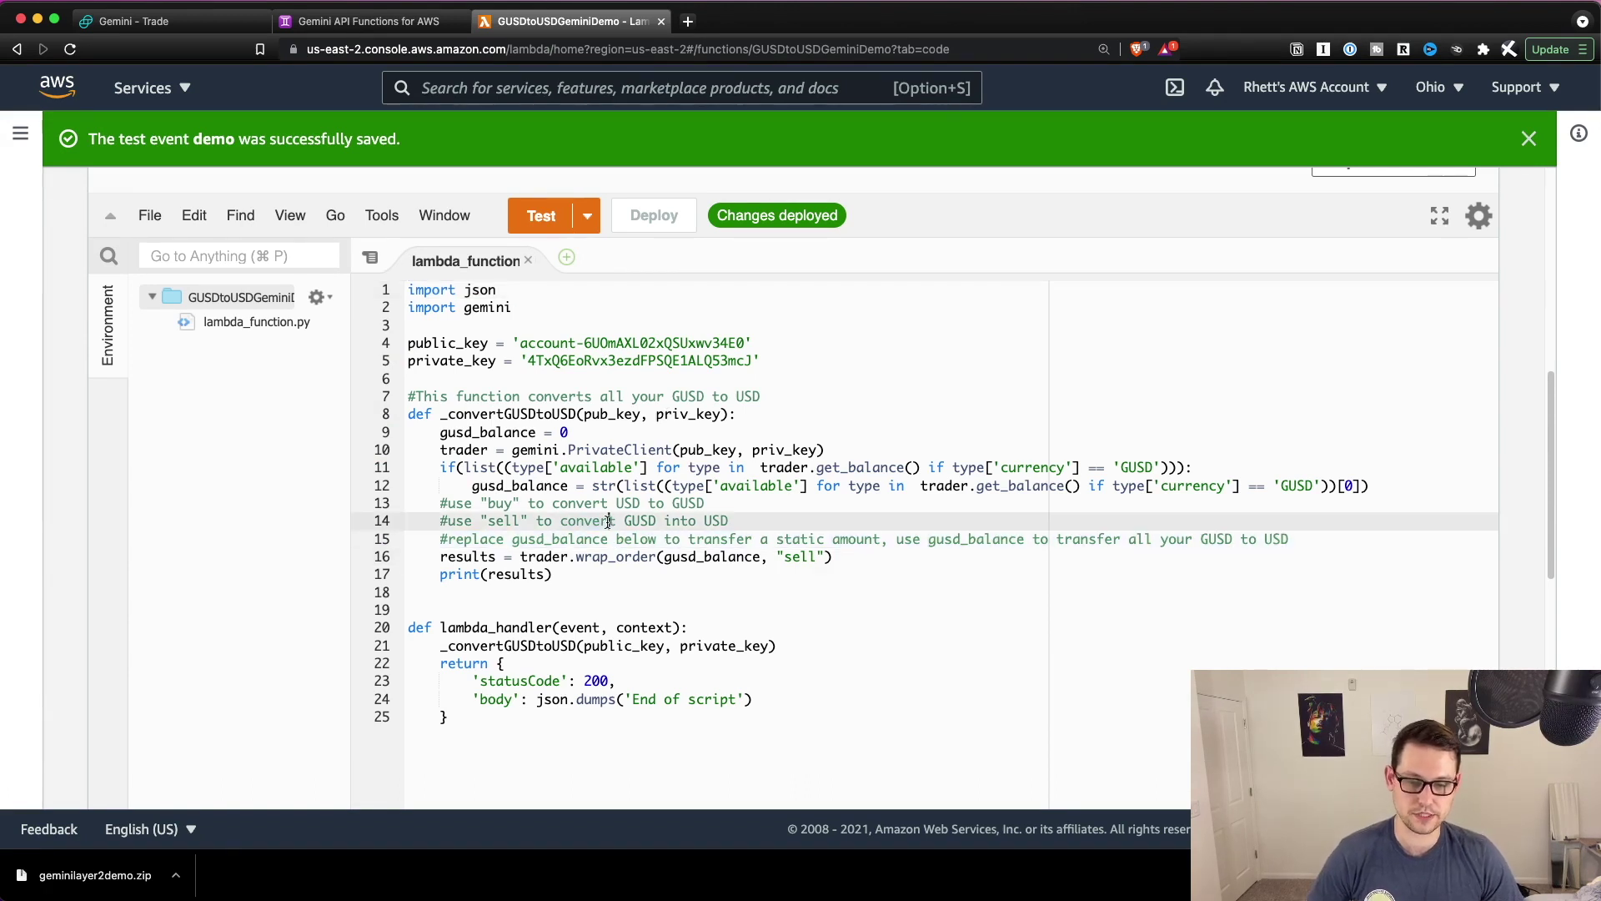
double_click(691, 558)
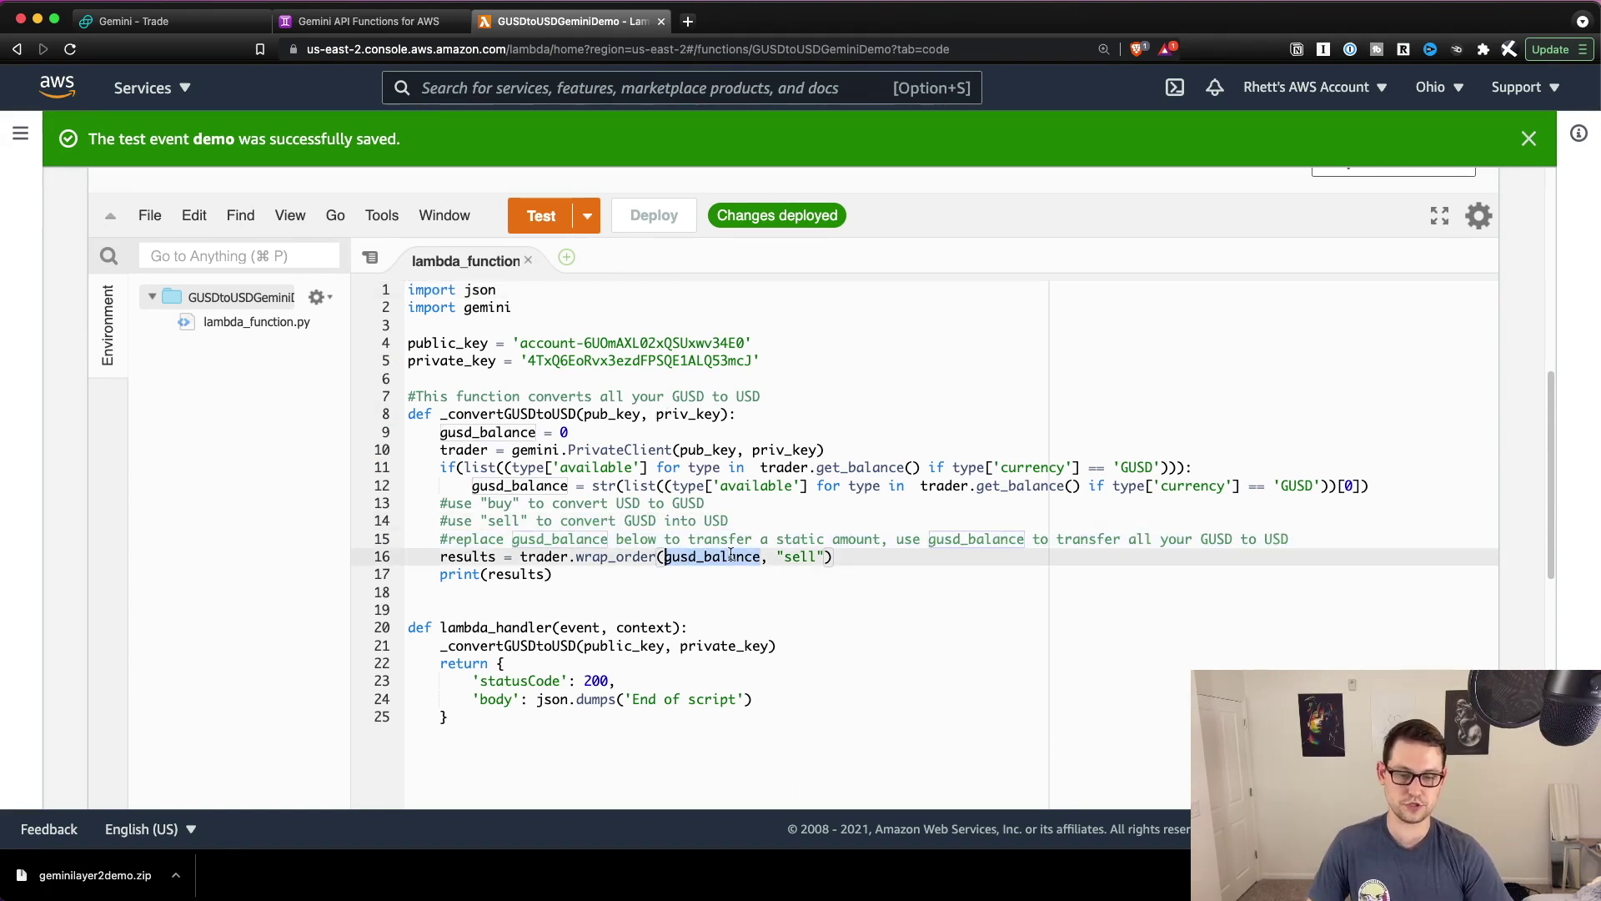
triple_click(520, 486)
double_click(519, 485)
Change the wrap_order call's arguments to 100 and "buy", and save lambda_function
click(712, 558)
double_click(712, 558)
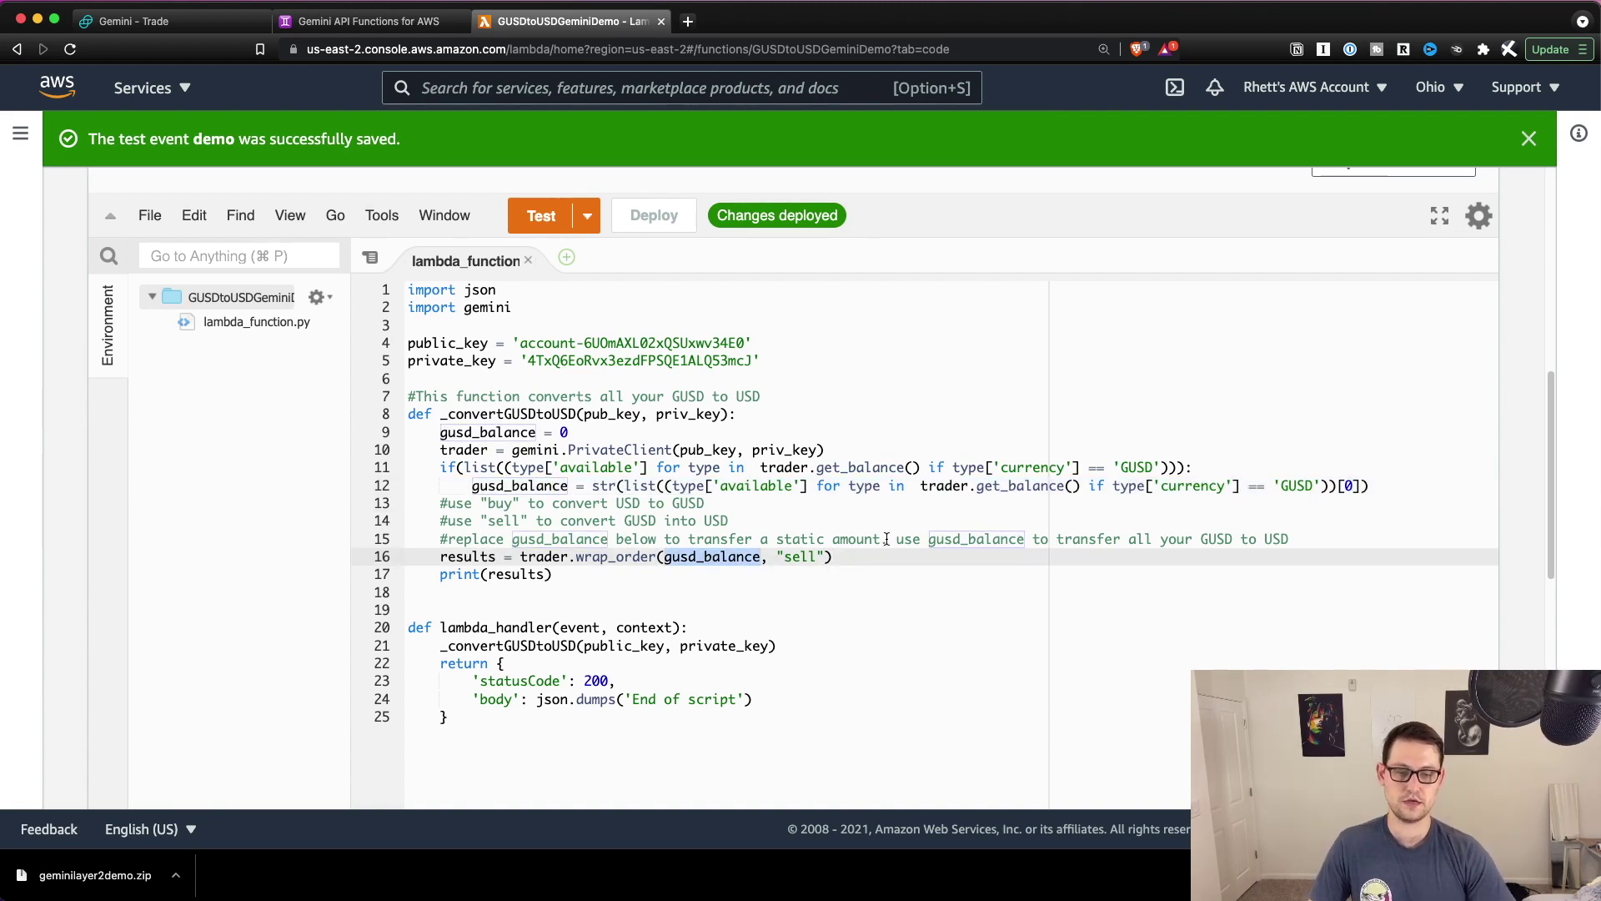
text(100)
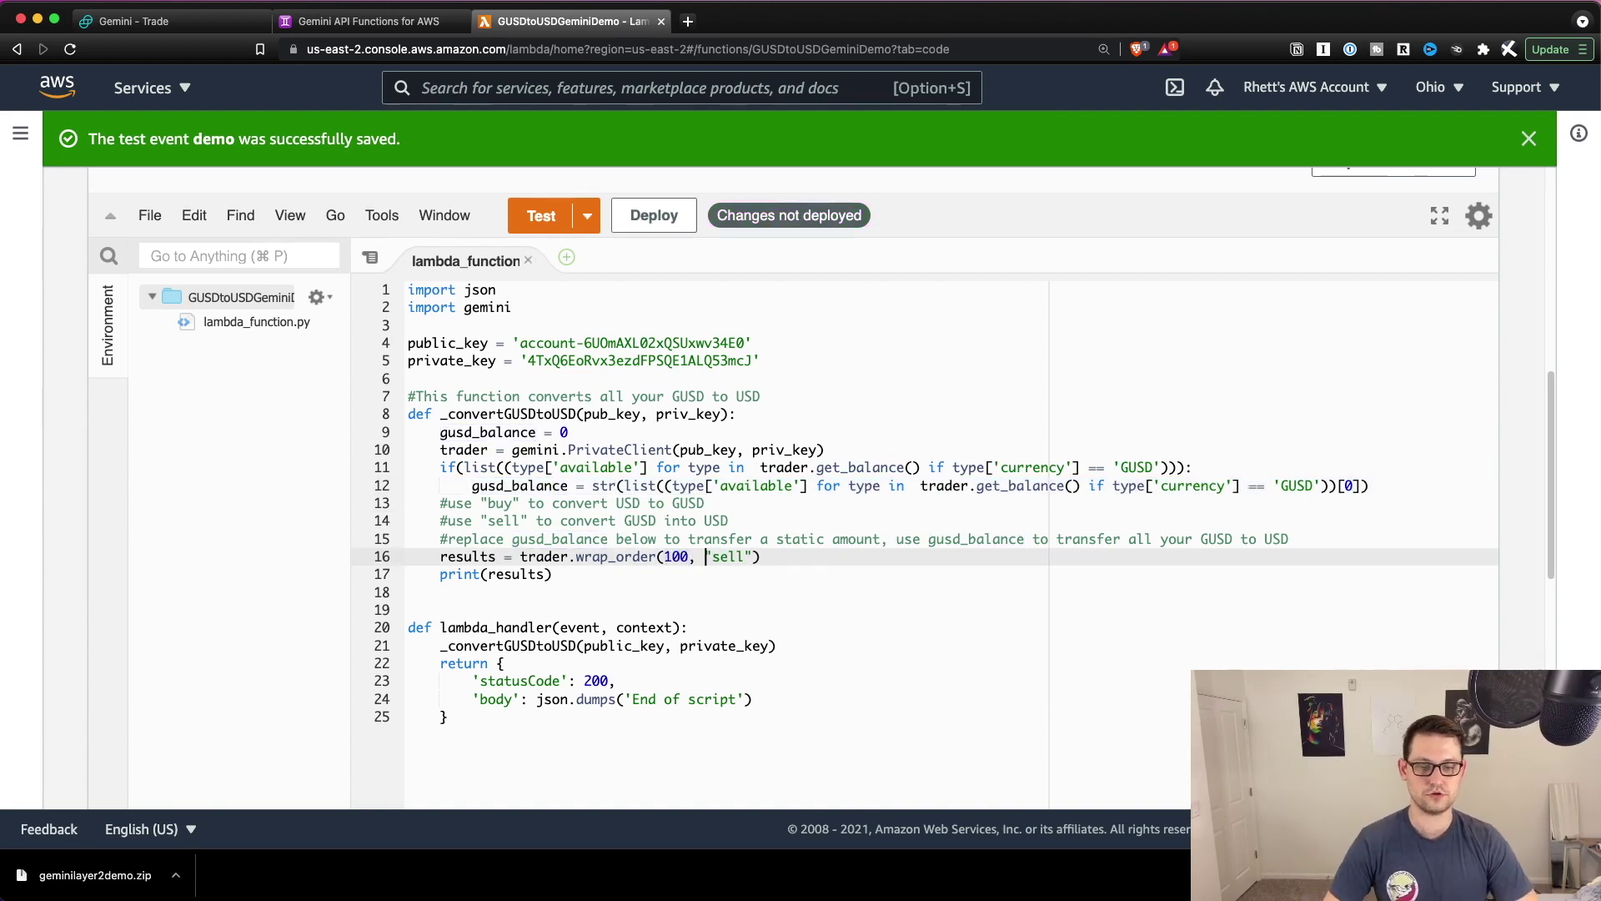
key(BackSpace)
key(BackSpace)
key(BackSpace)
key(BackSpace)
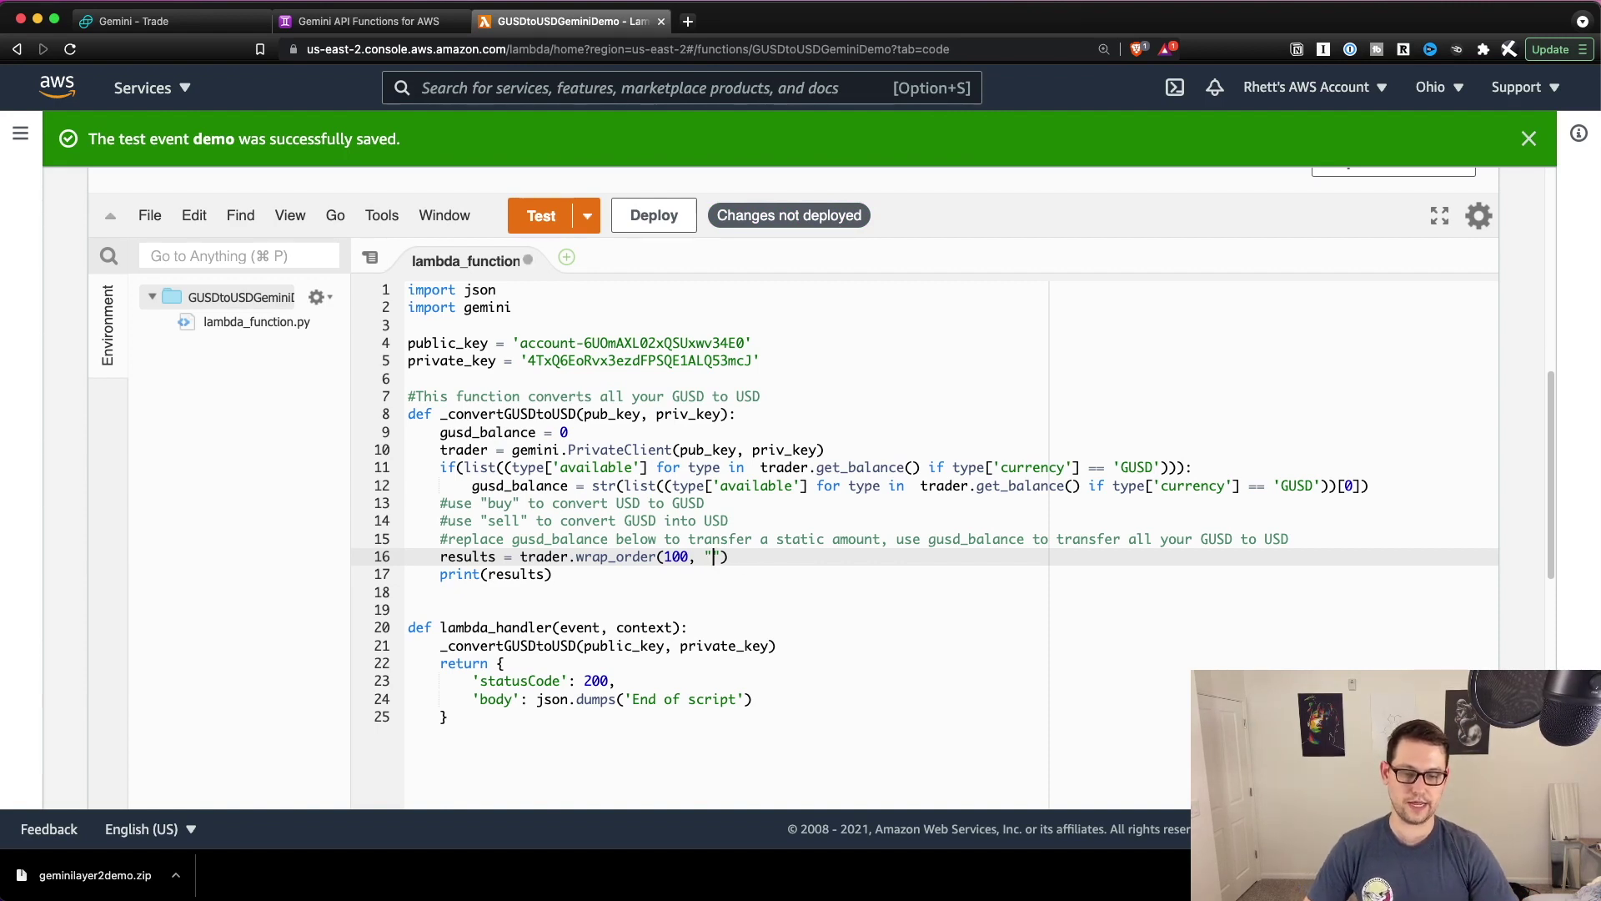
text(buy)
key(super+s)
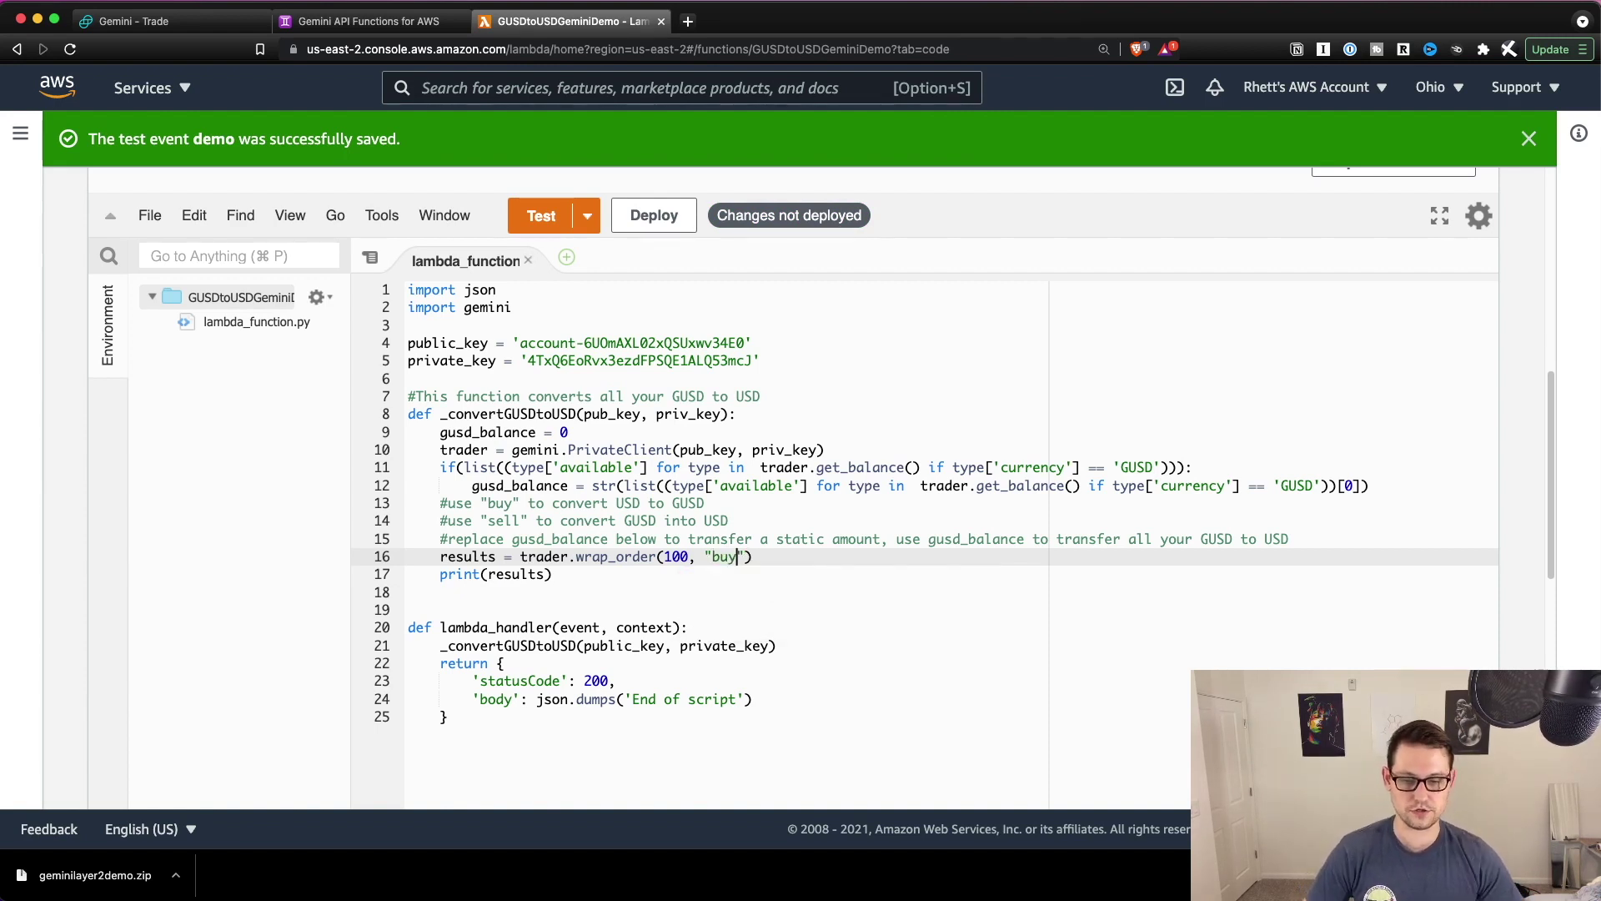
Check the comment about using "buy" to convert USD to GUSD, and deploy and test the edited function
click(463, 503)
double_click(630, 503)
double_click(688, 503)
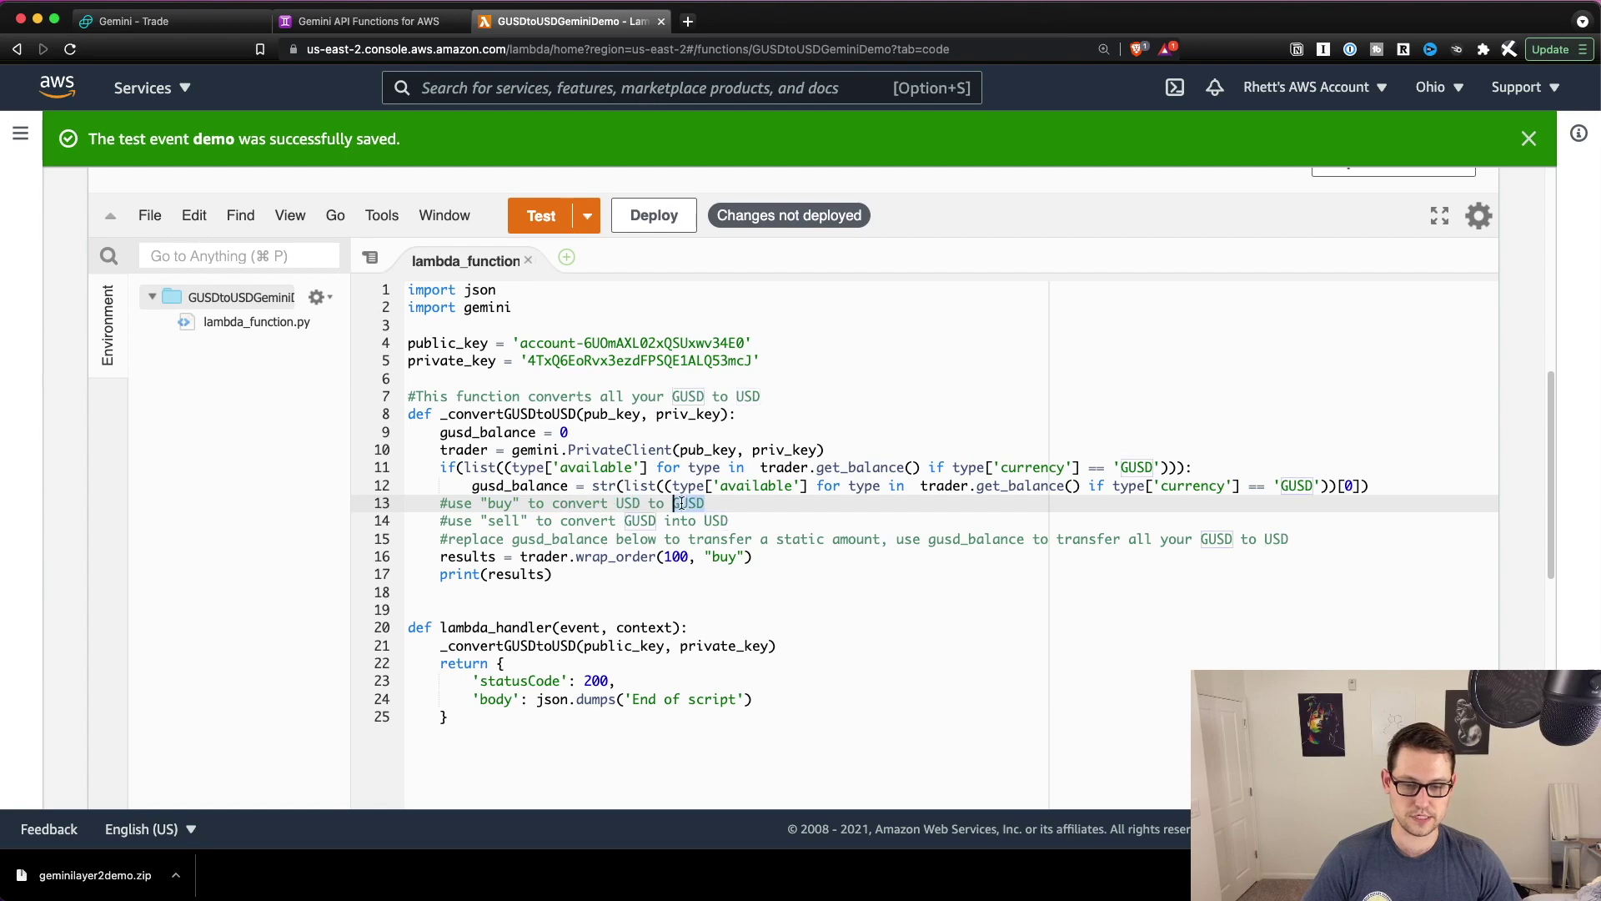
click(654, 215)
click(552, 220)
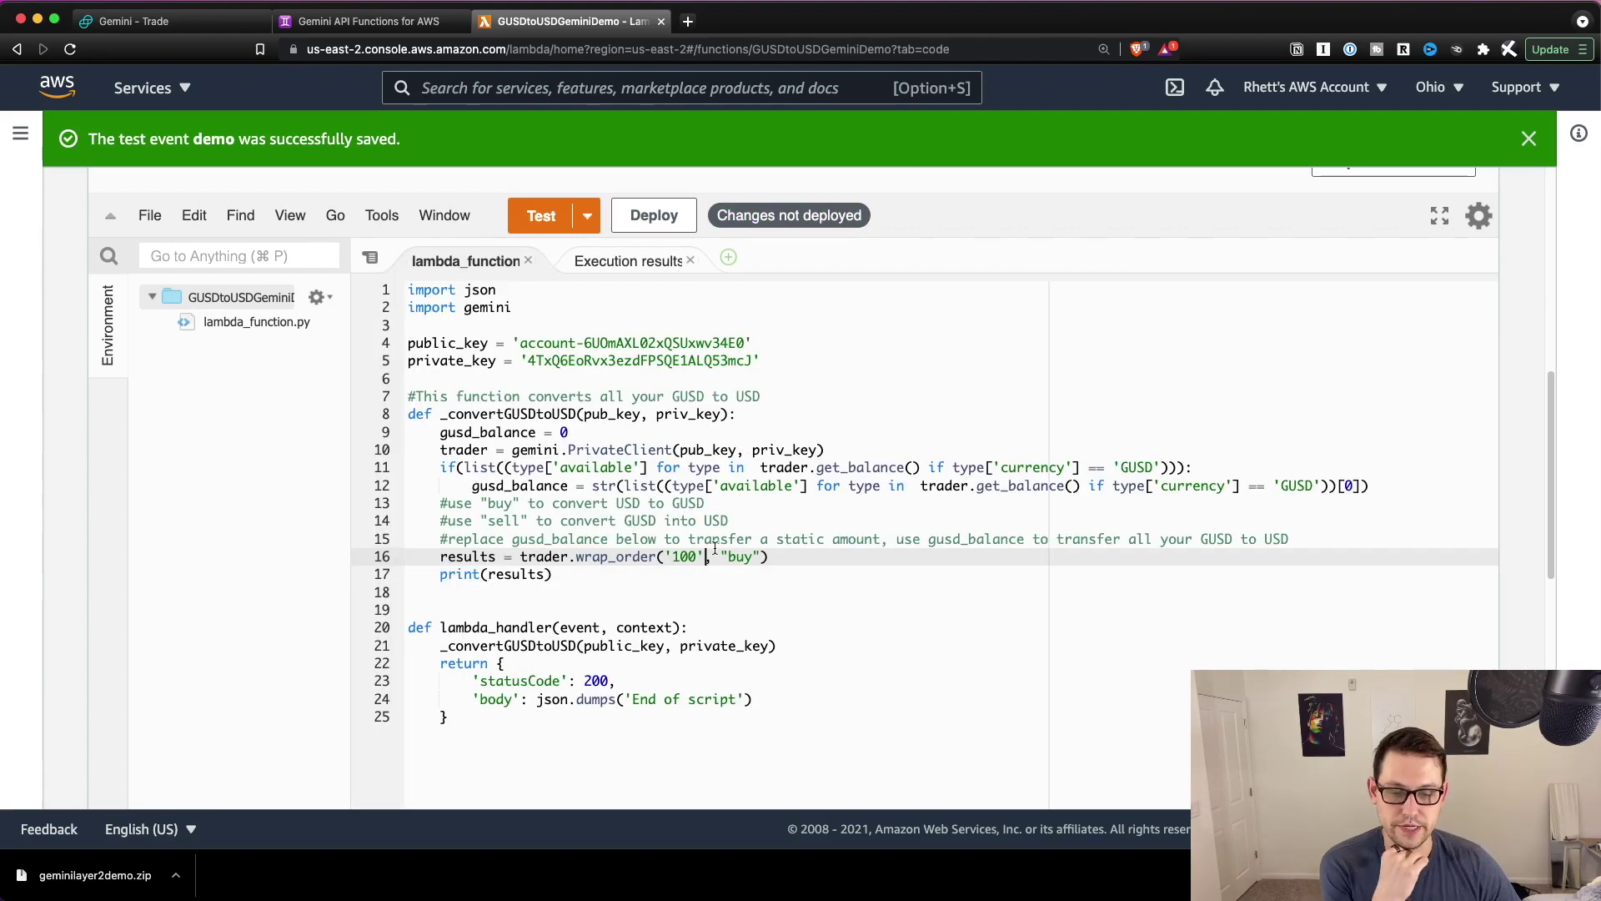
Redeploy and test the function with the wrap_order amount quoted as '100', and check the outcome in Gemini
drag(714, 548, 665, 556)
click(652, 215)
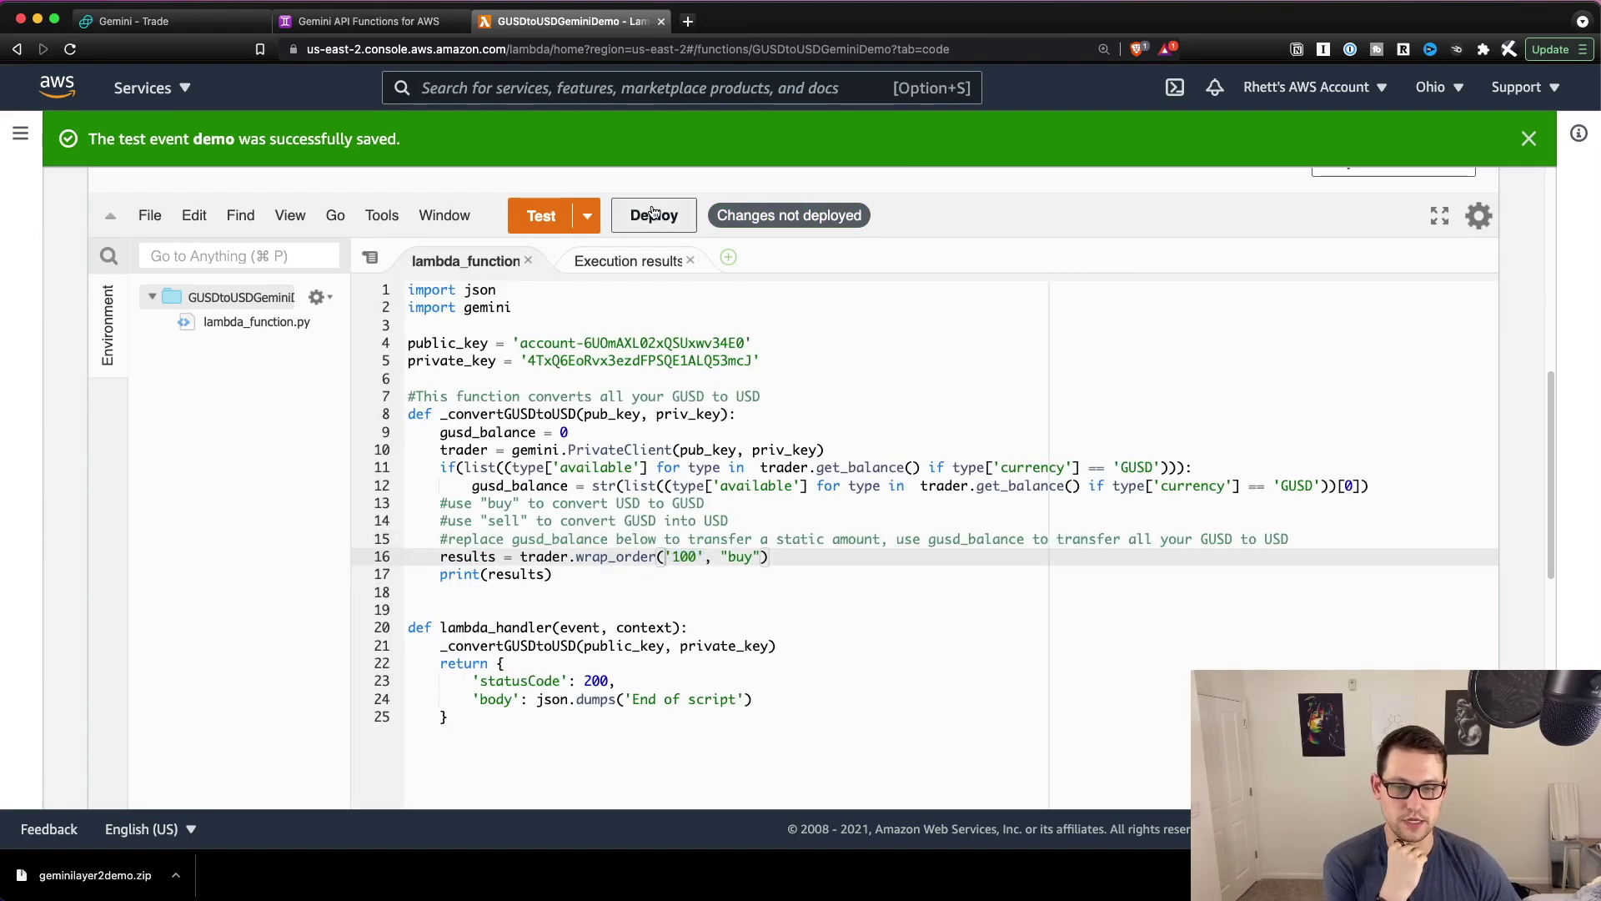
click(542, 216)
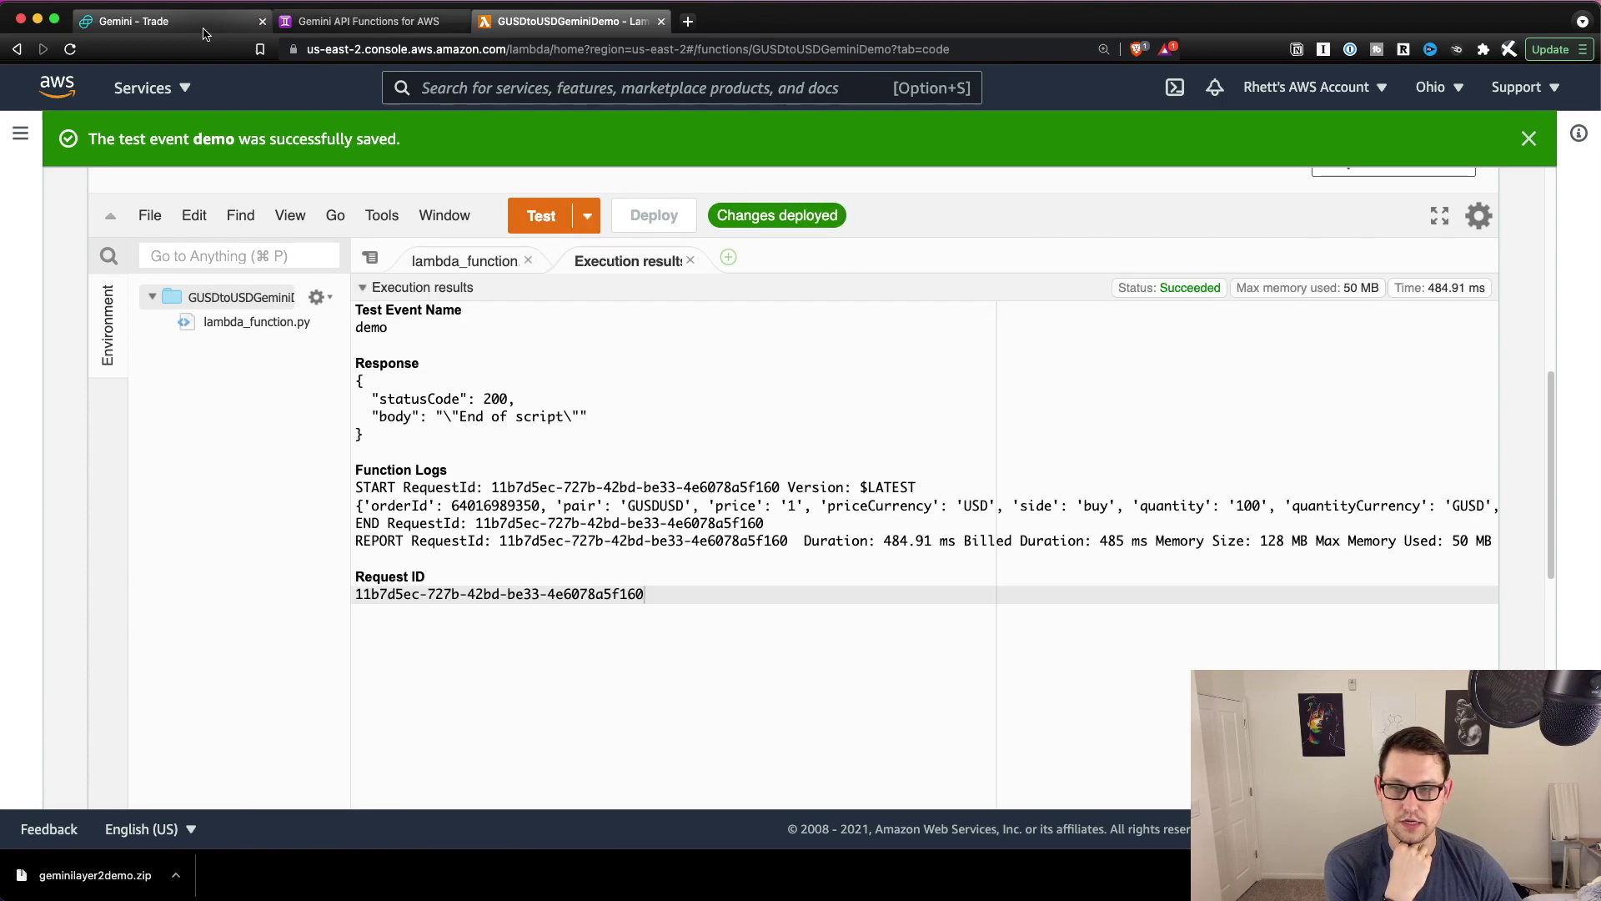
click(134, 21)
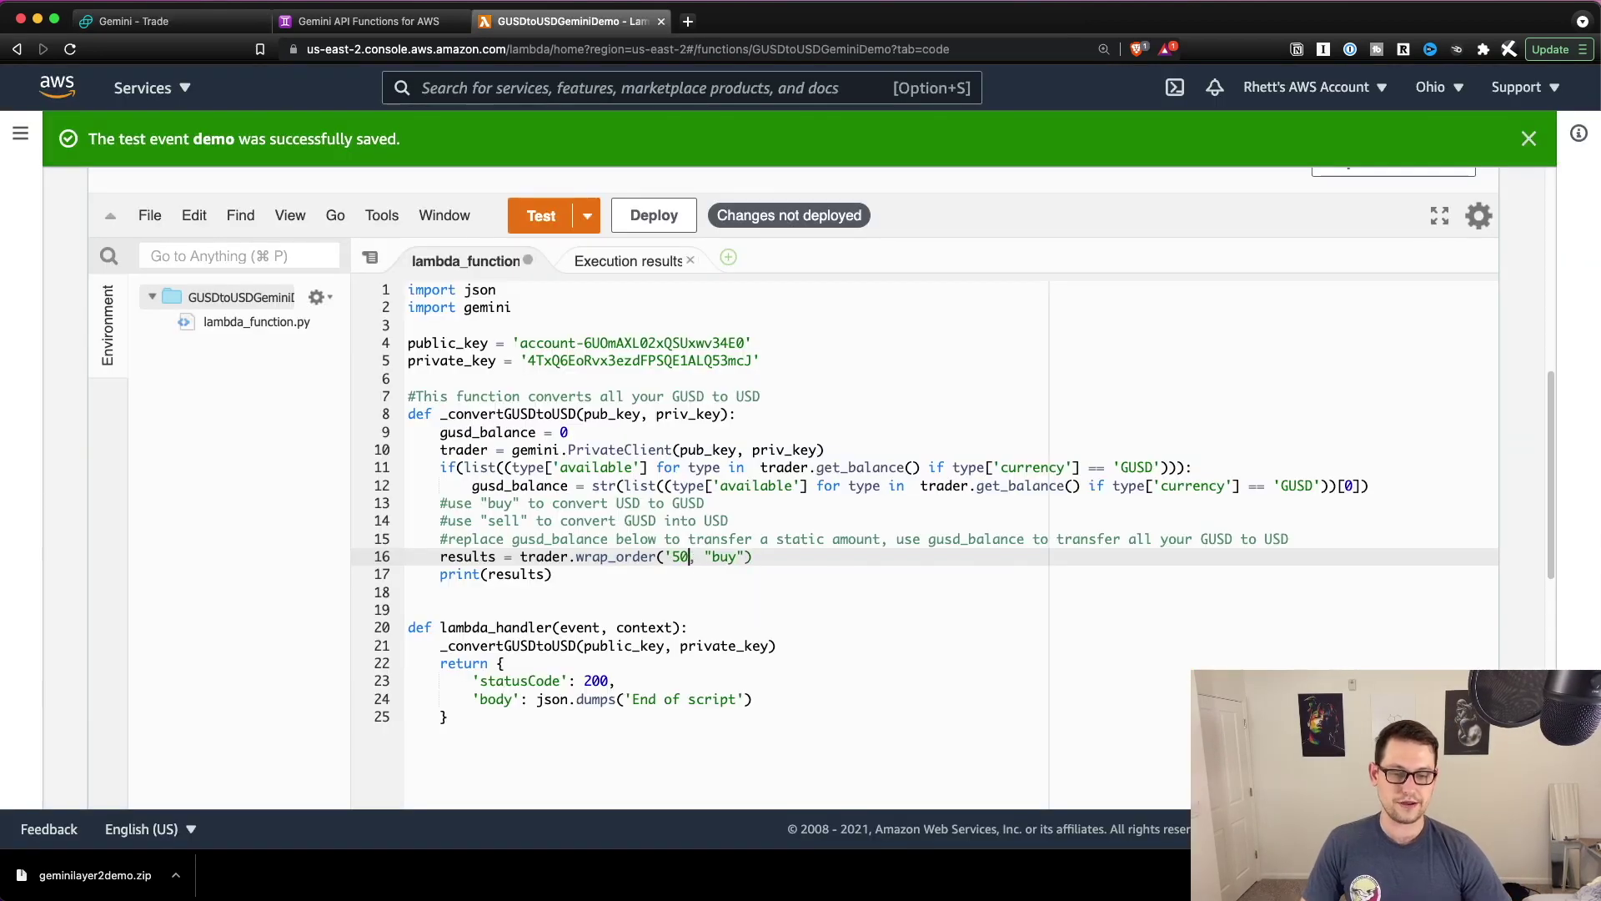
Replace the static amount in the wrap_order call with gusd_balance and save the code
key(BackSpace)
key(BackSpace)
text(gus)
key(Return)
key(super+s)
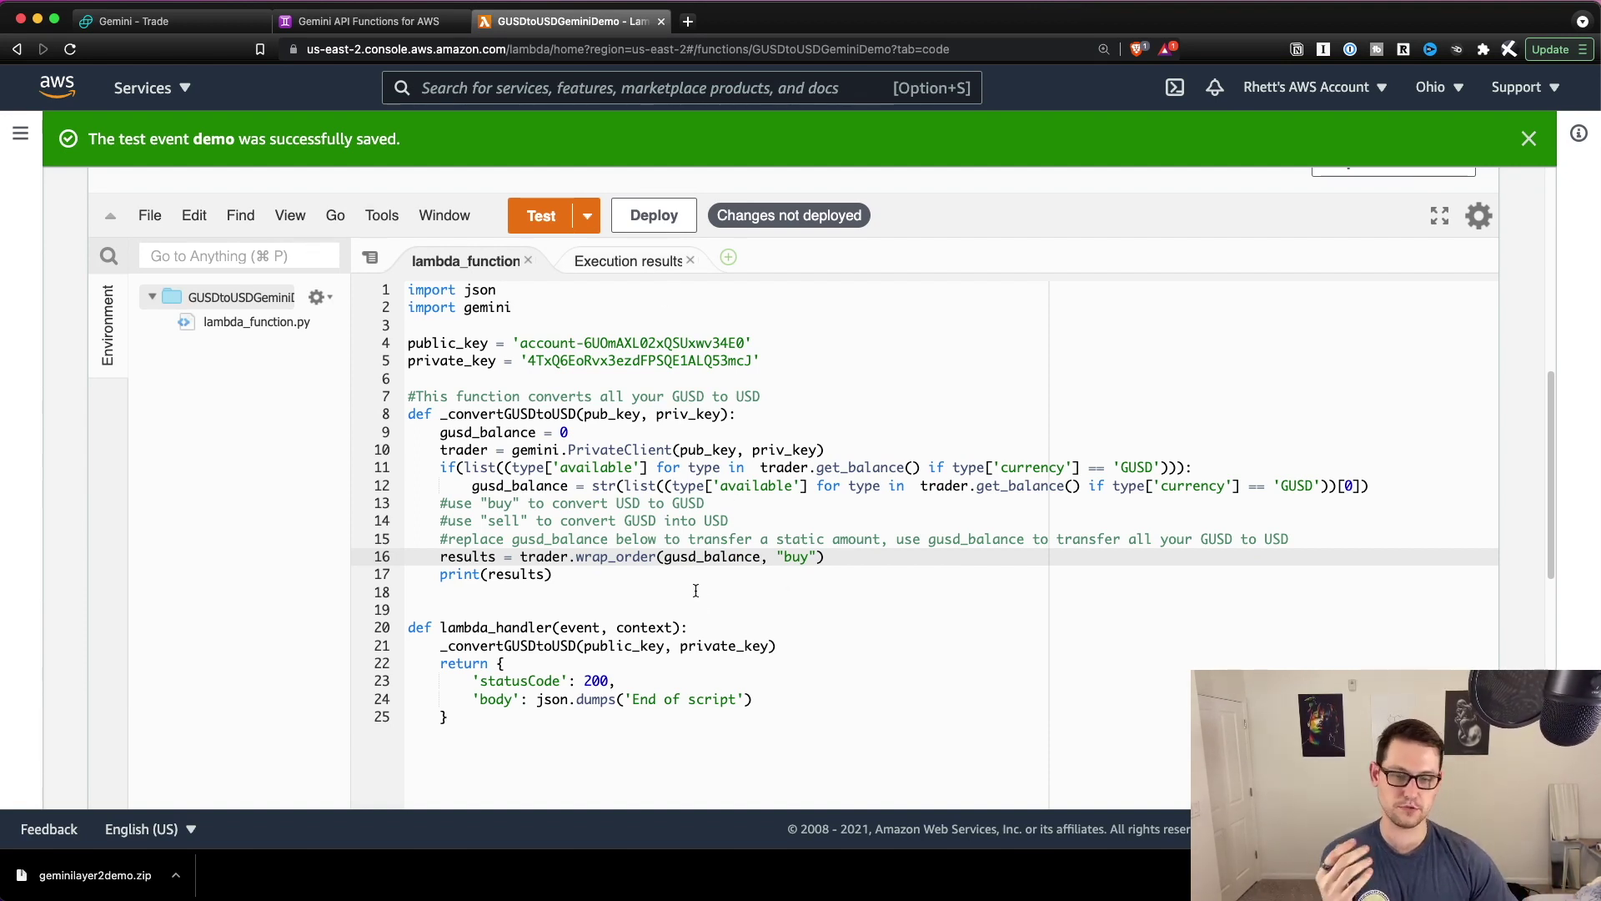
Deploy and test the function with gusd_balance and "buy", and check the balances in Gemini
click(653, 215)
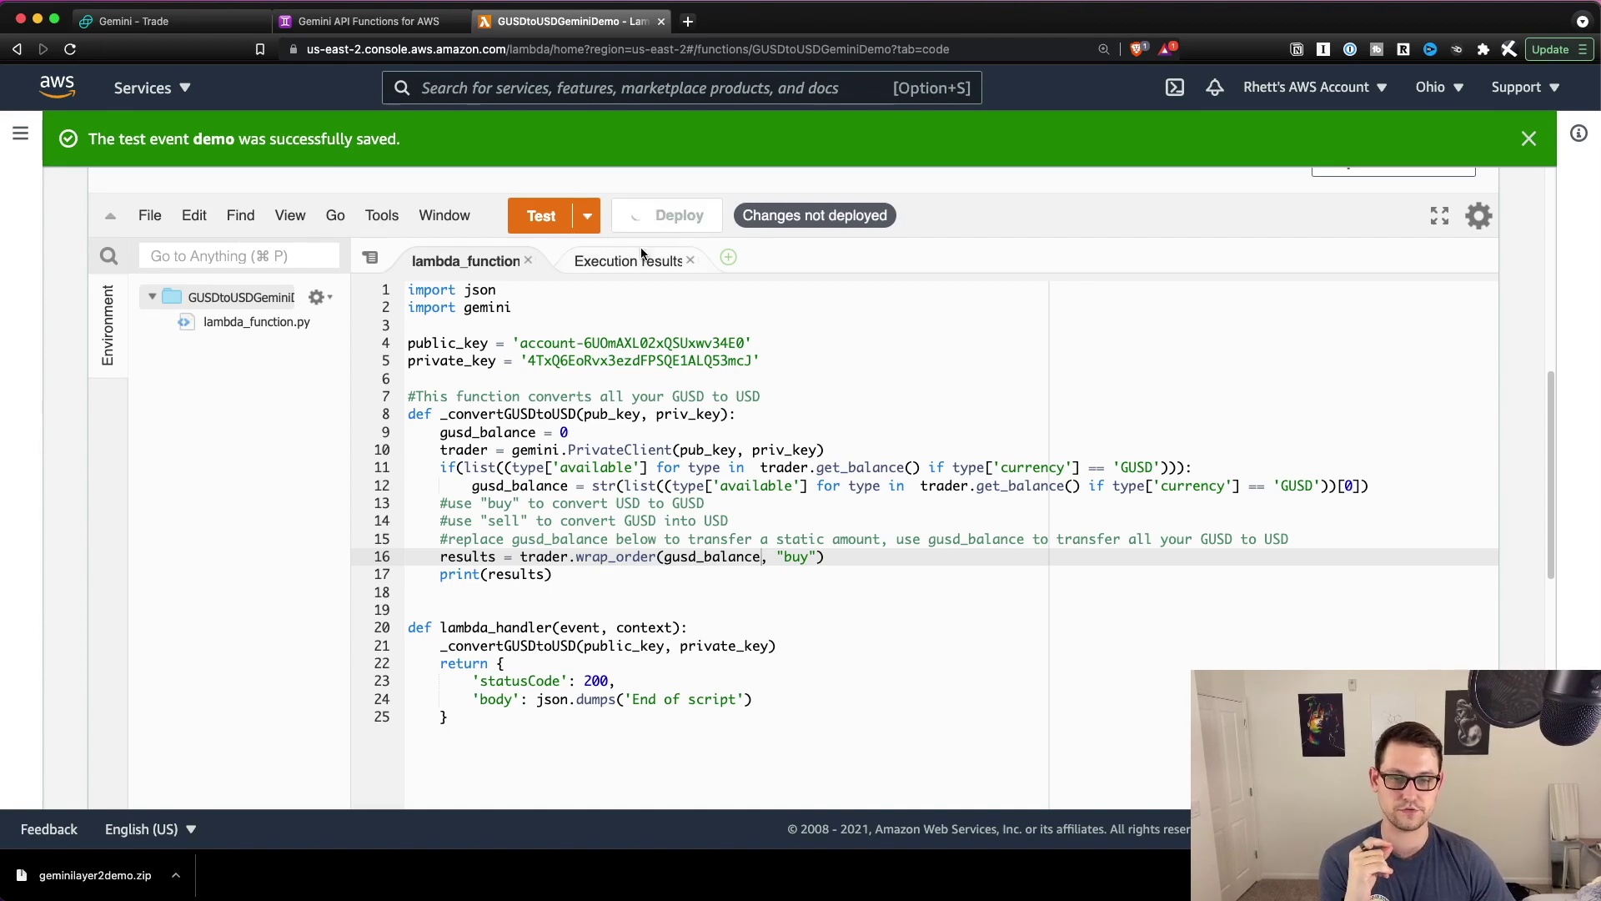
click(549, 218)
click(133, 21)
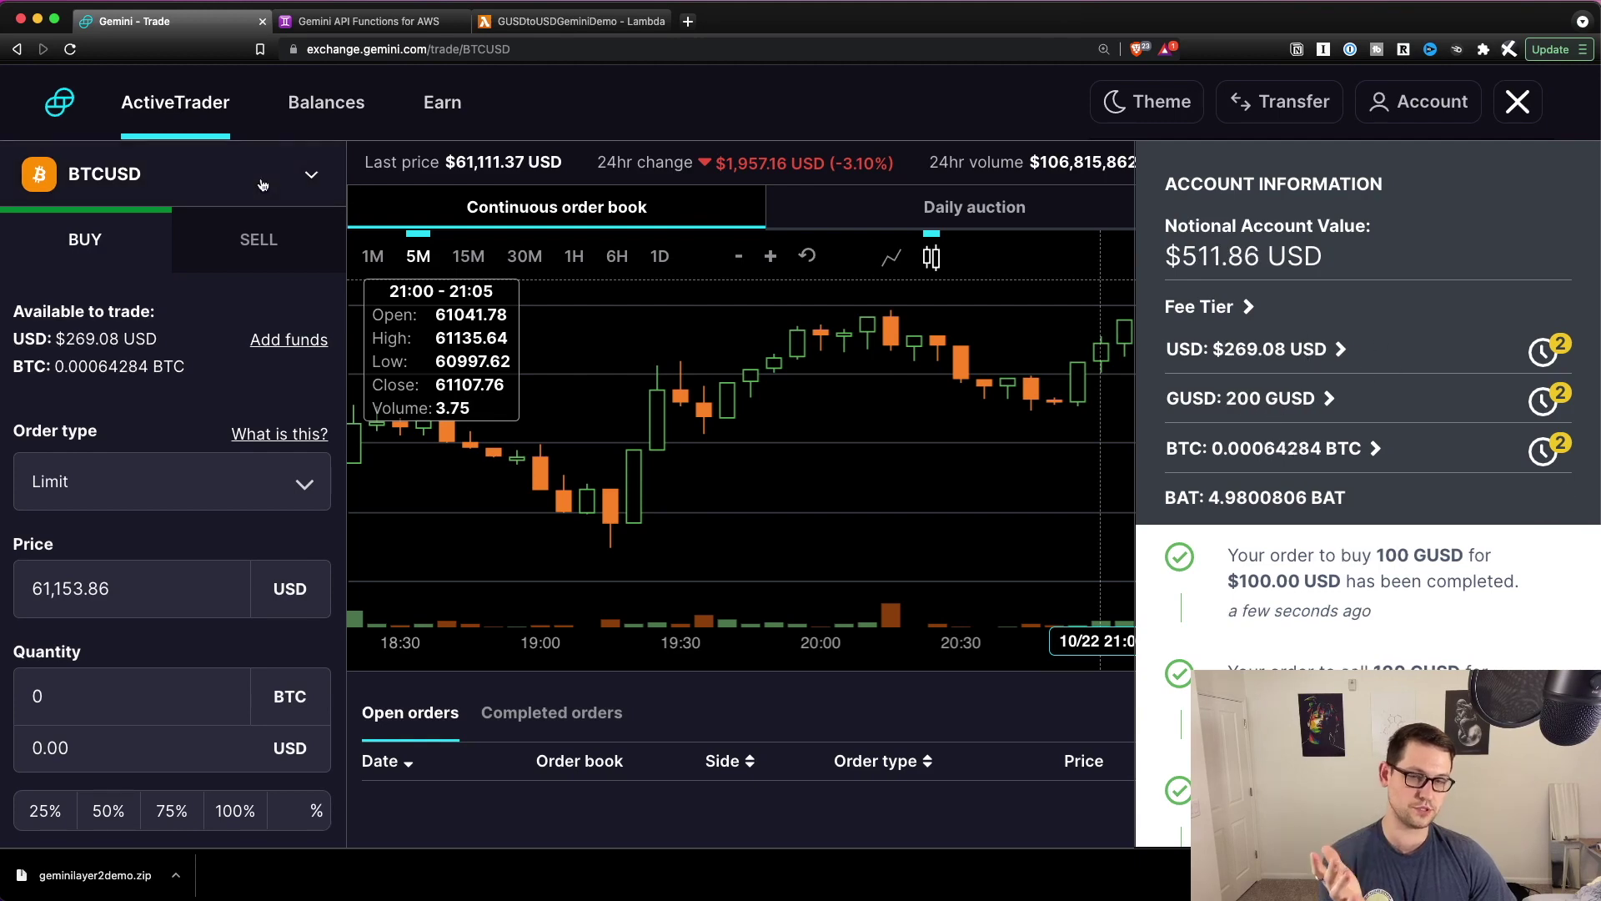
Return to the Lambda code and change the wrap_order side to "sell" so it converts GUSD into USD
key(ctrl+Tab)
text(sell)
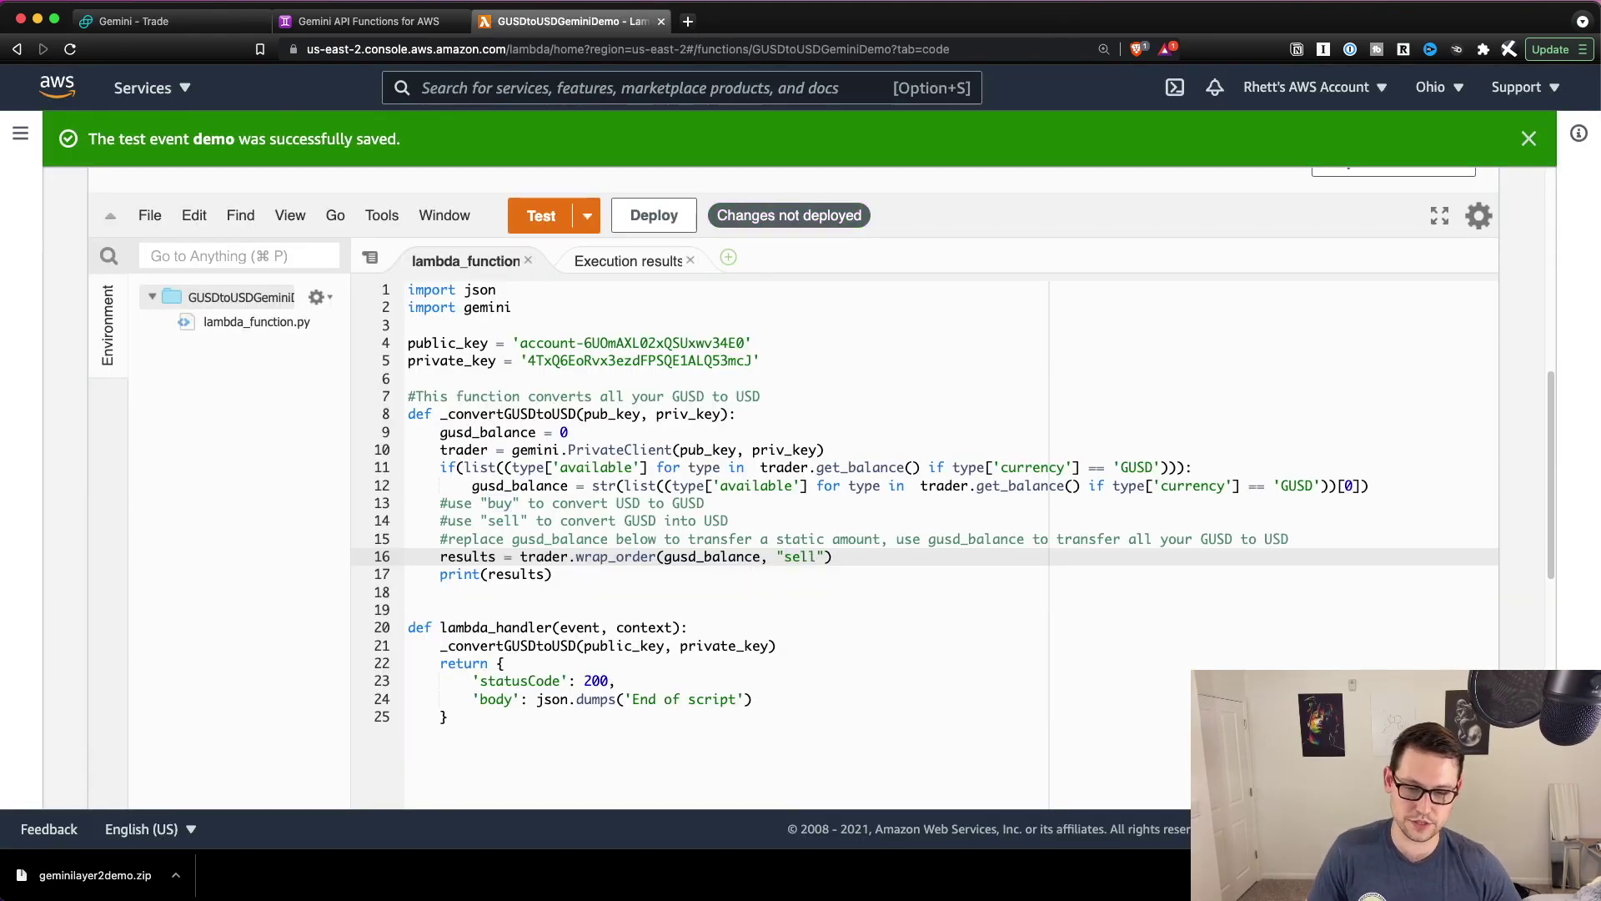
double_click(640, 521)
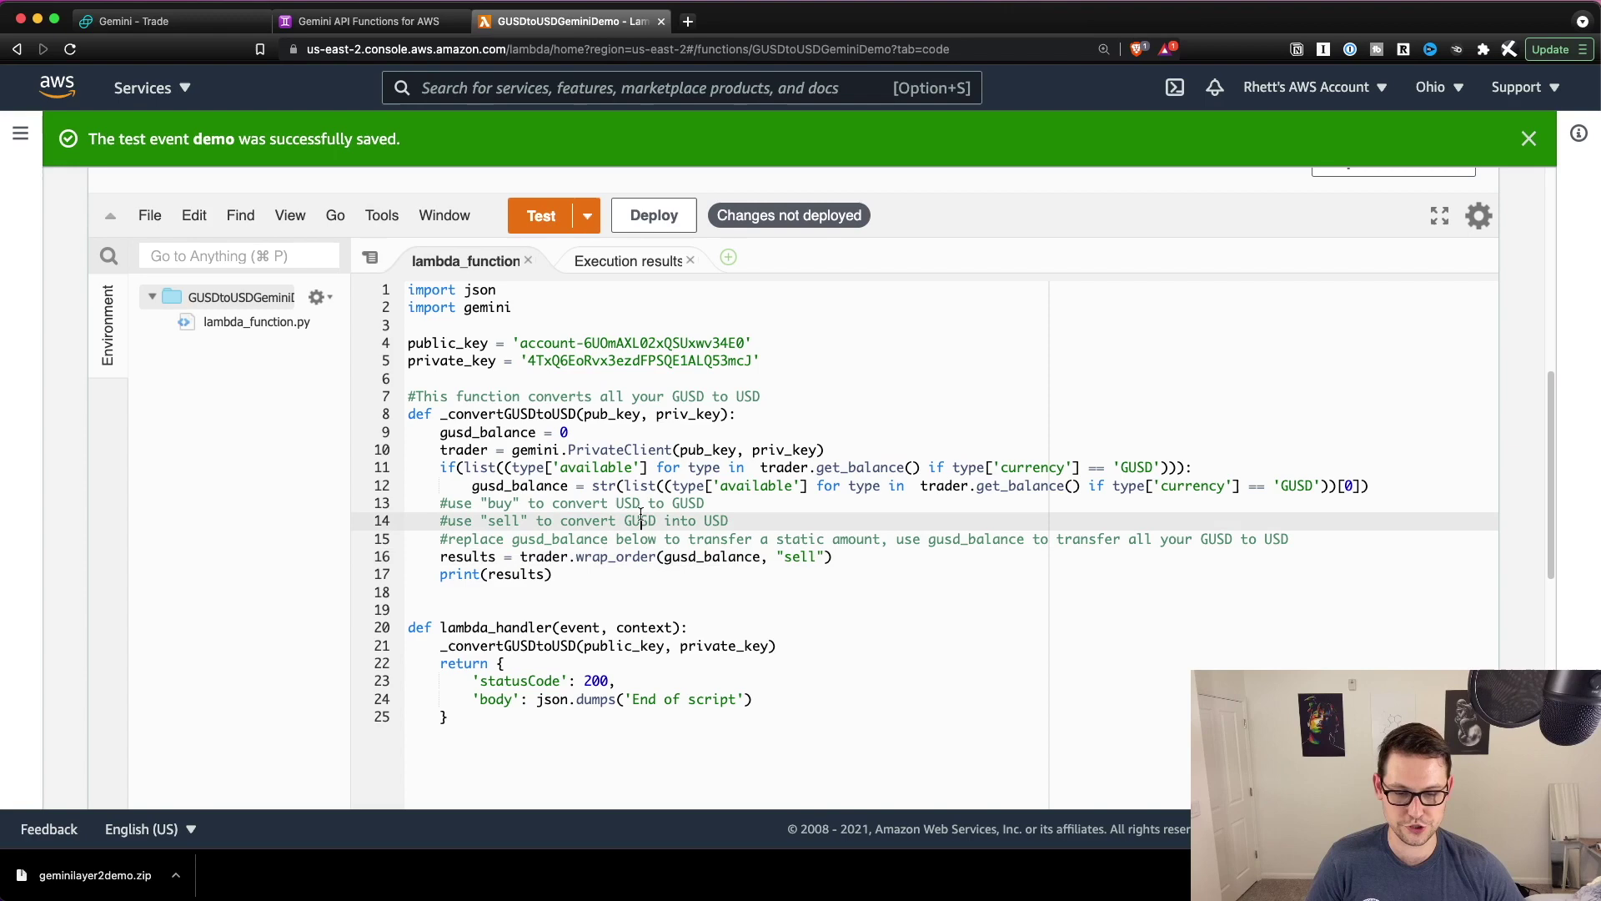
click(729, 568)
Deploy and test the selling version of the function, and check the USD balance in Gemini
click(659, 217)
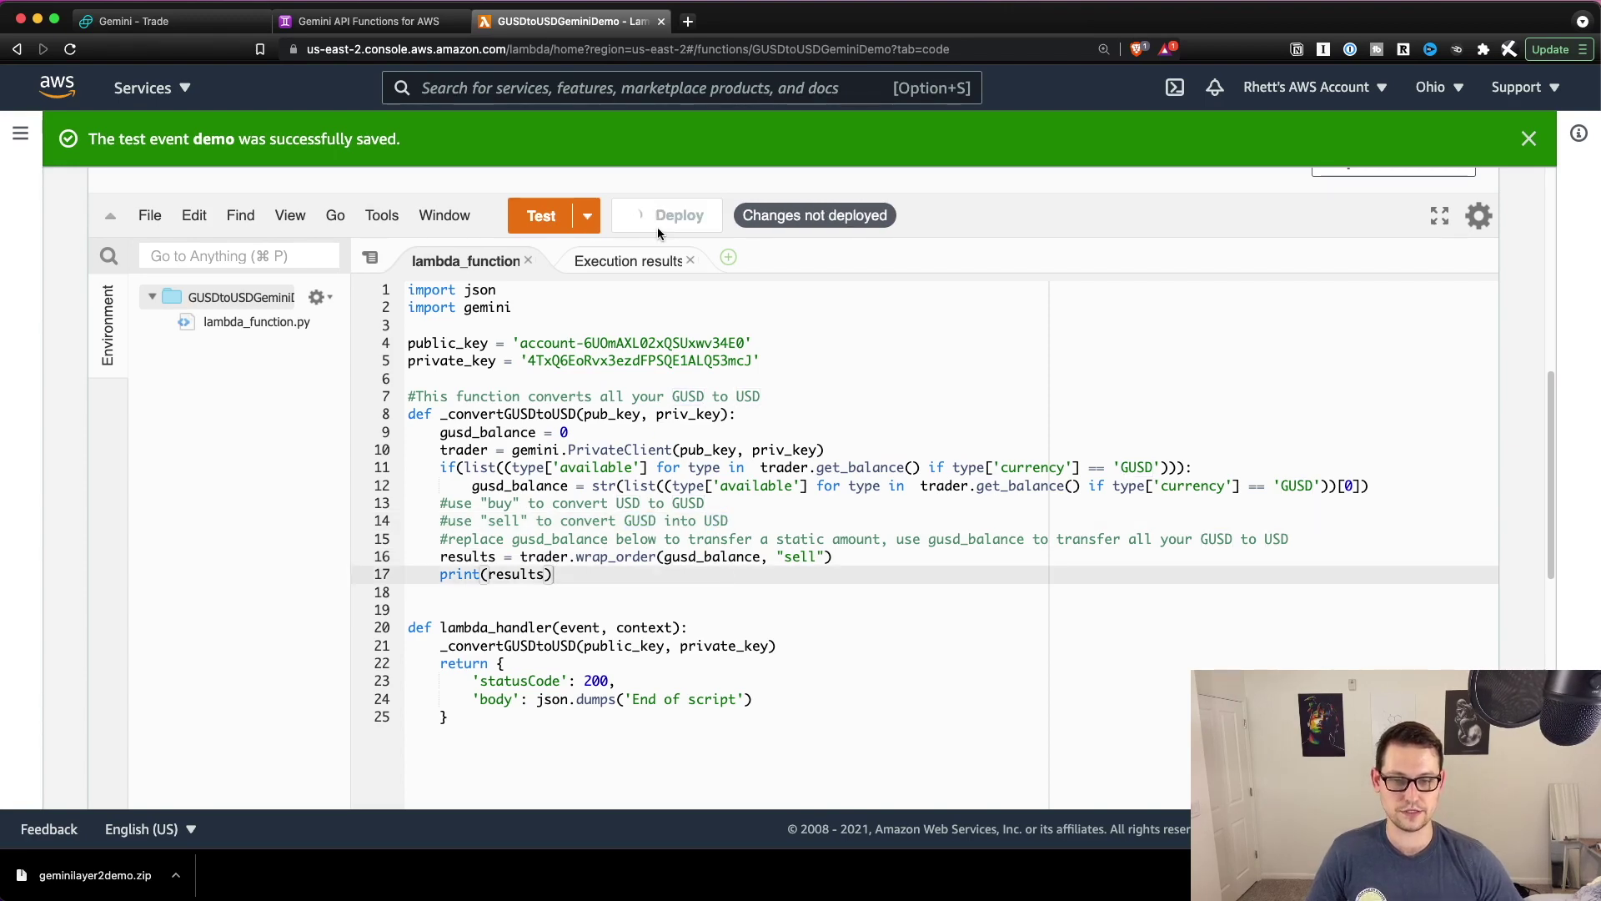
click(552, 218)
click(208, 24)
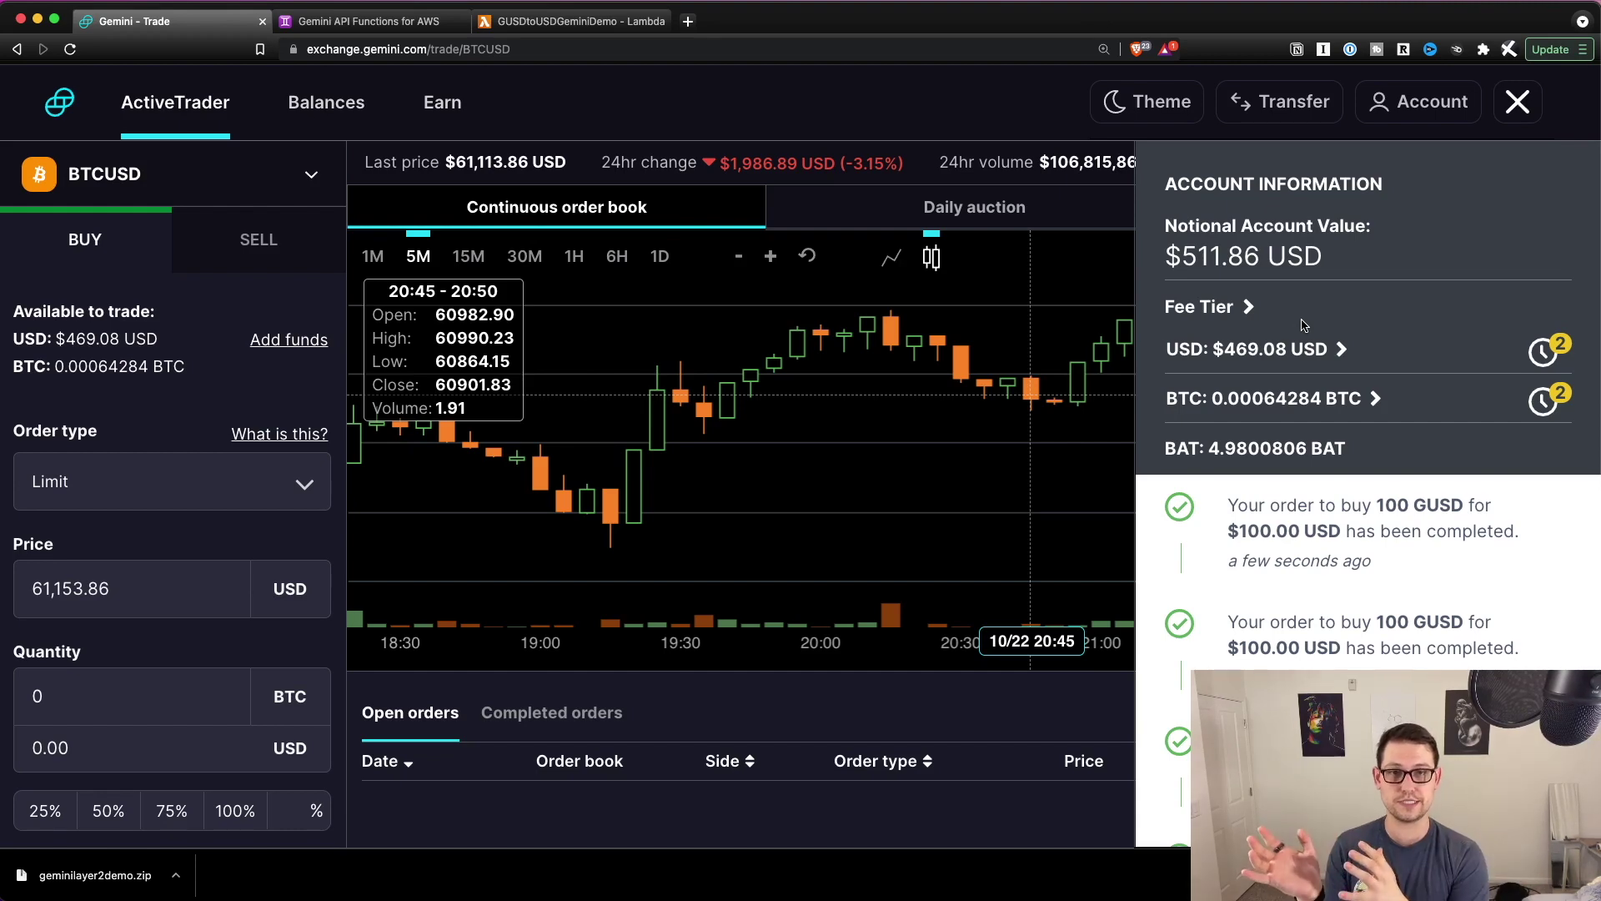
Show the lambda_function code again in Lambda and switch back to the Gemini trading page
key(super+3)
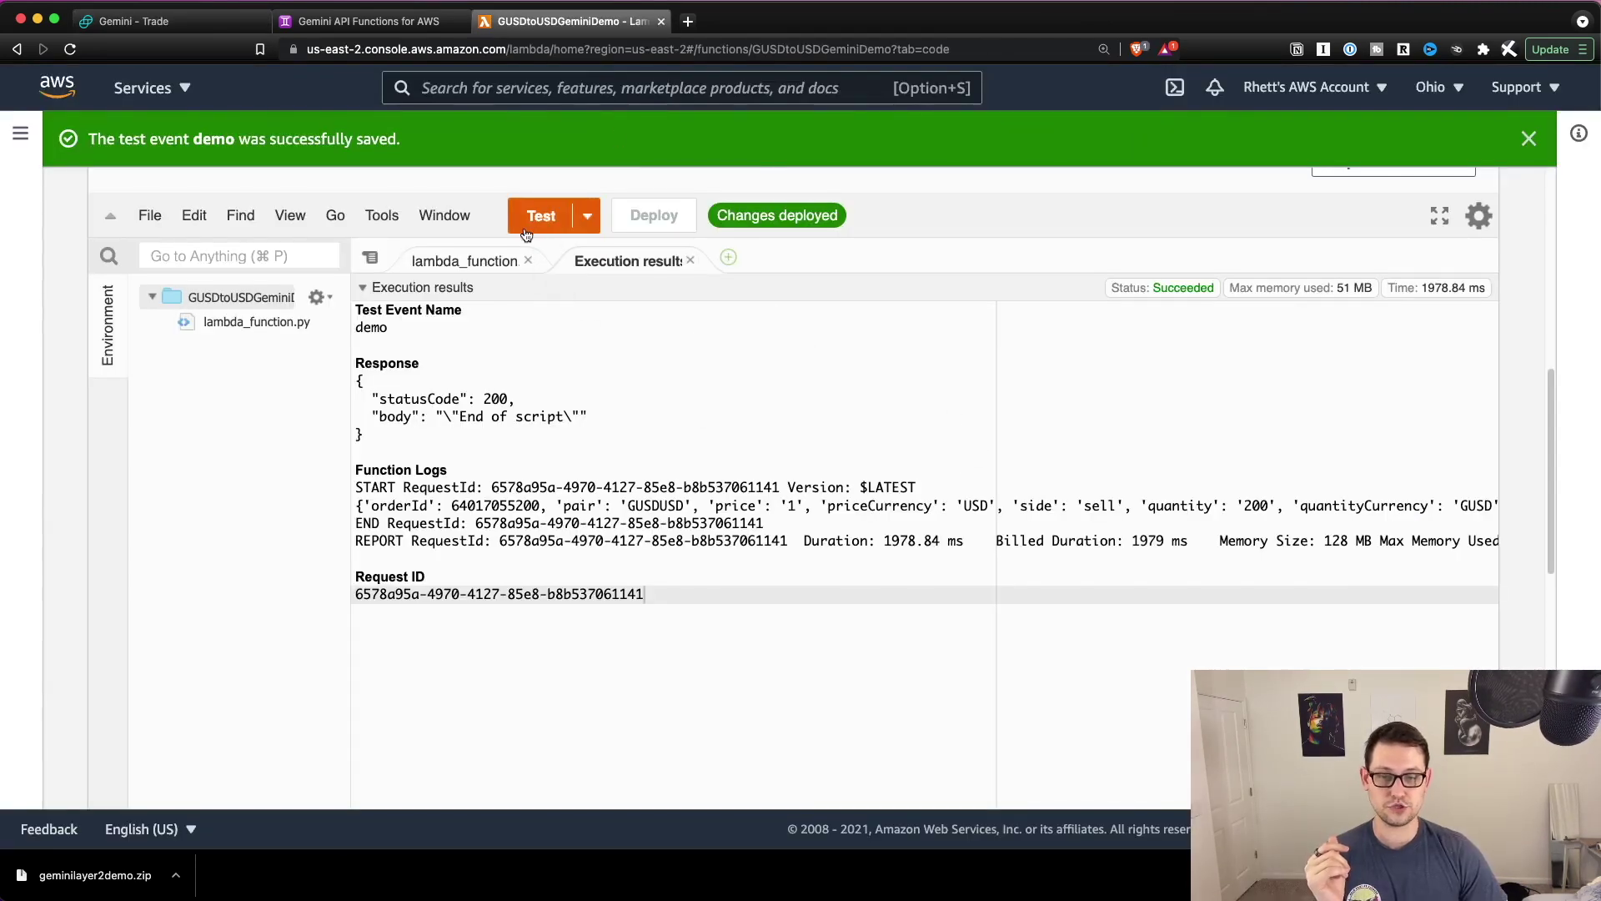
click(465, 260)
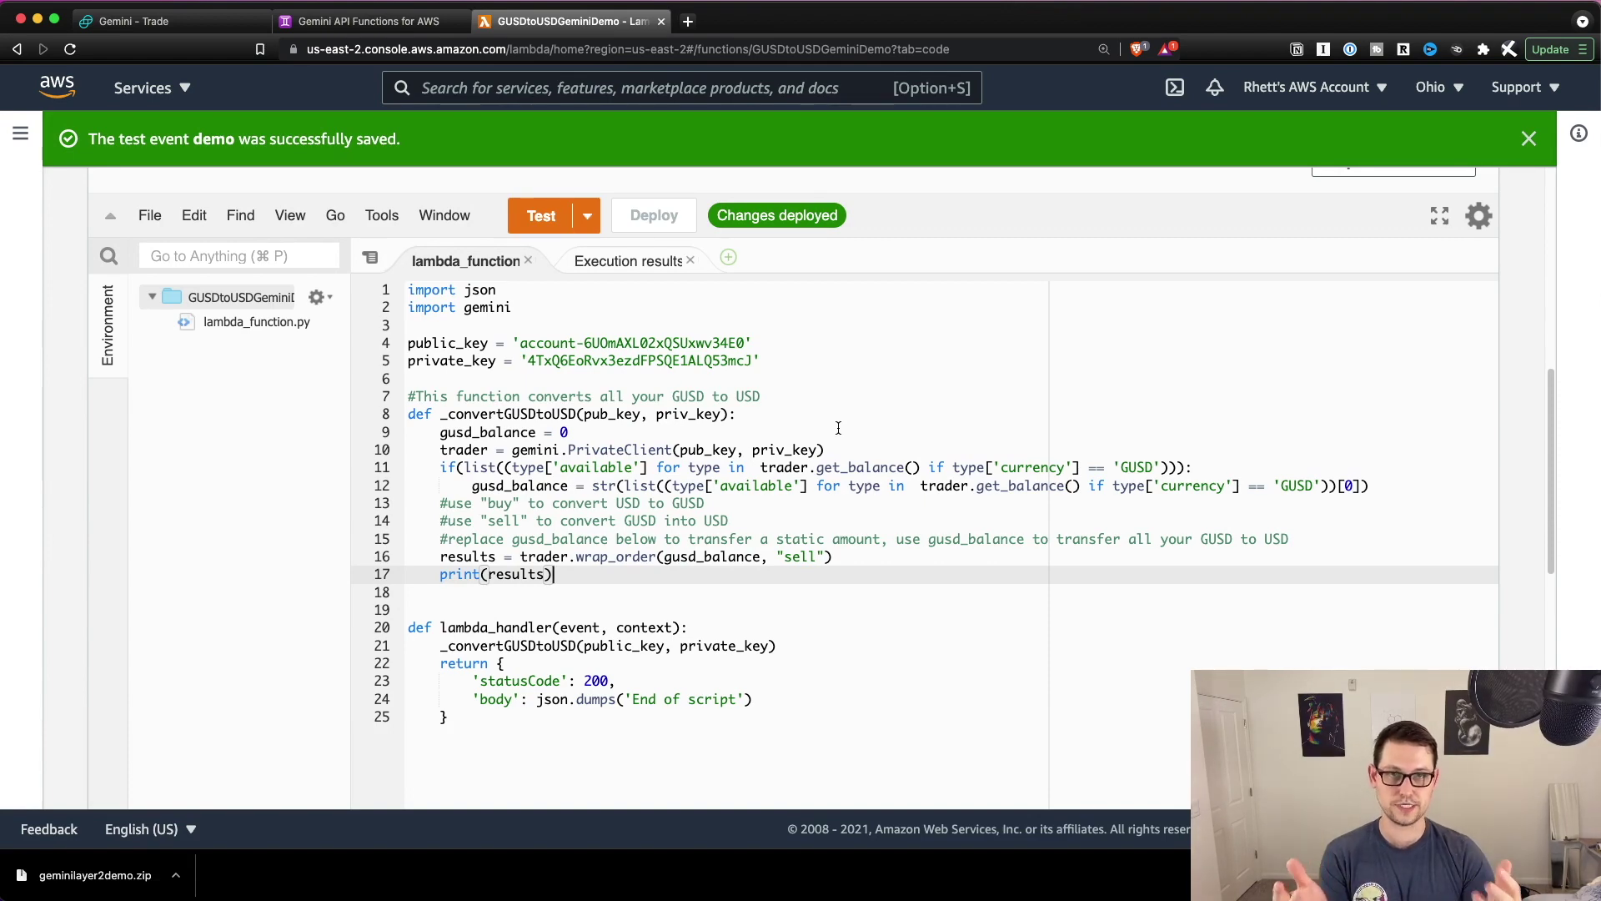
key(super+1)
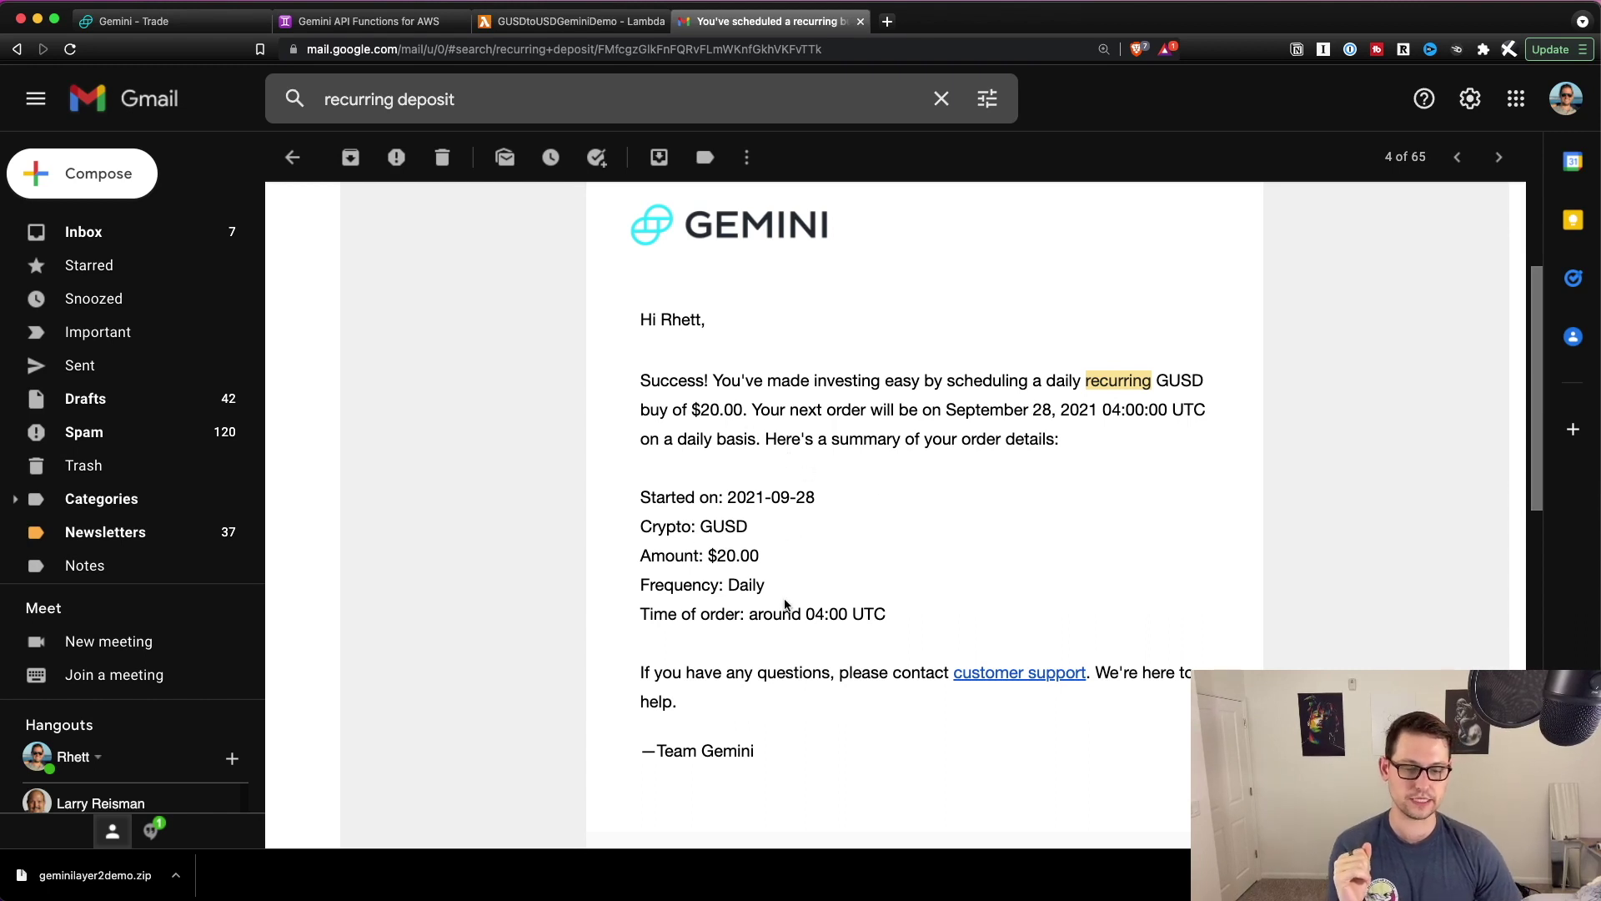
Examine the order time, amount and frequency in Gemini's recurring GUSD buy email in Gmail
triple_click(821, 615)
click(779, 618)
double_click(772, 613)
click(806, 614)
drag(809, 614, 894, 617)
click(894, 617)
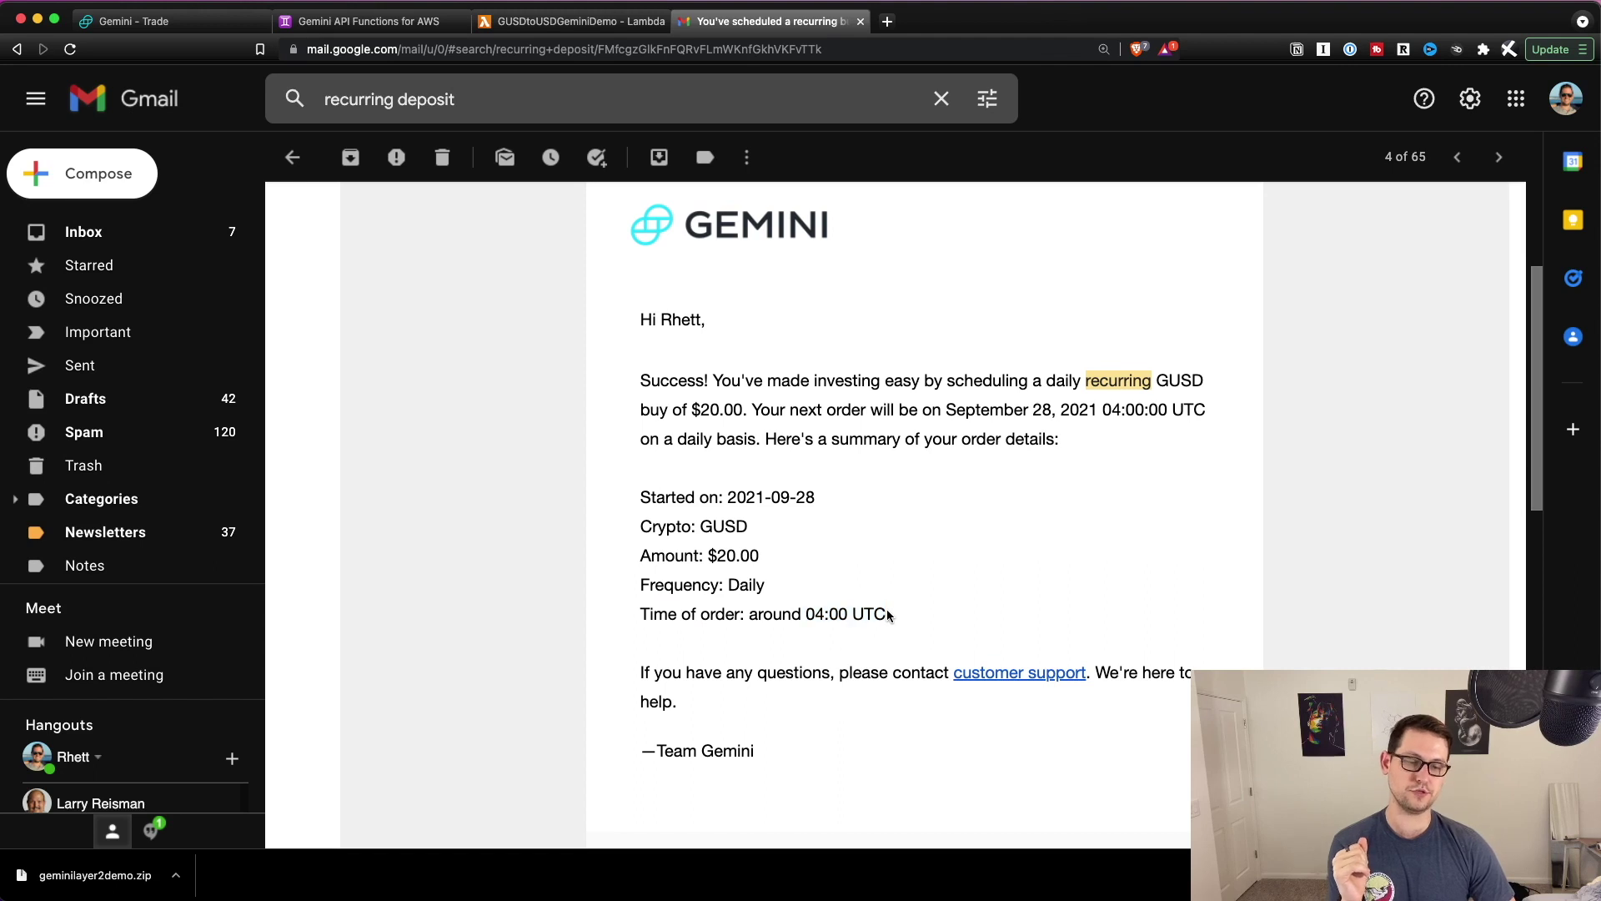
triple_click(705, 405)
double_click(709, 408)
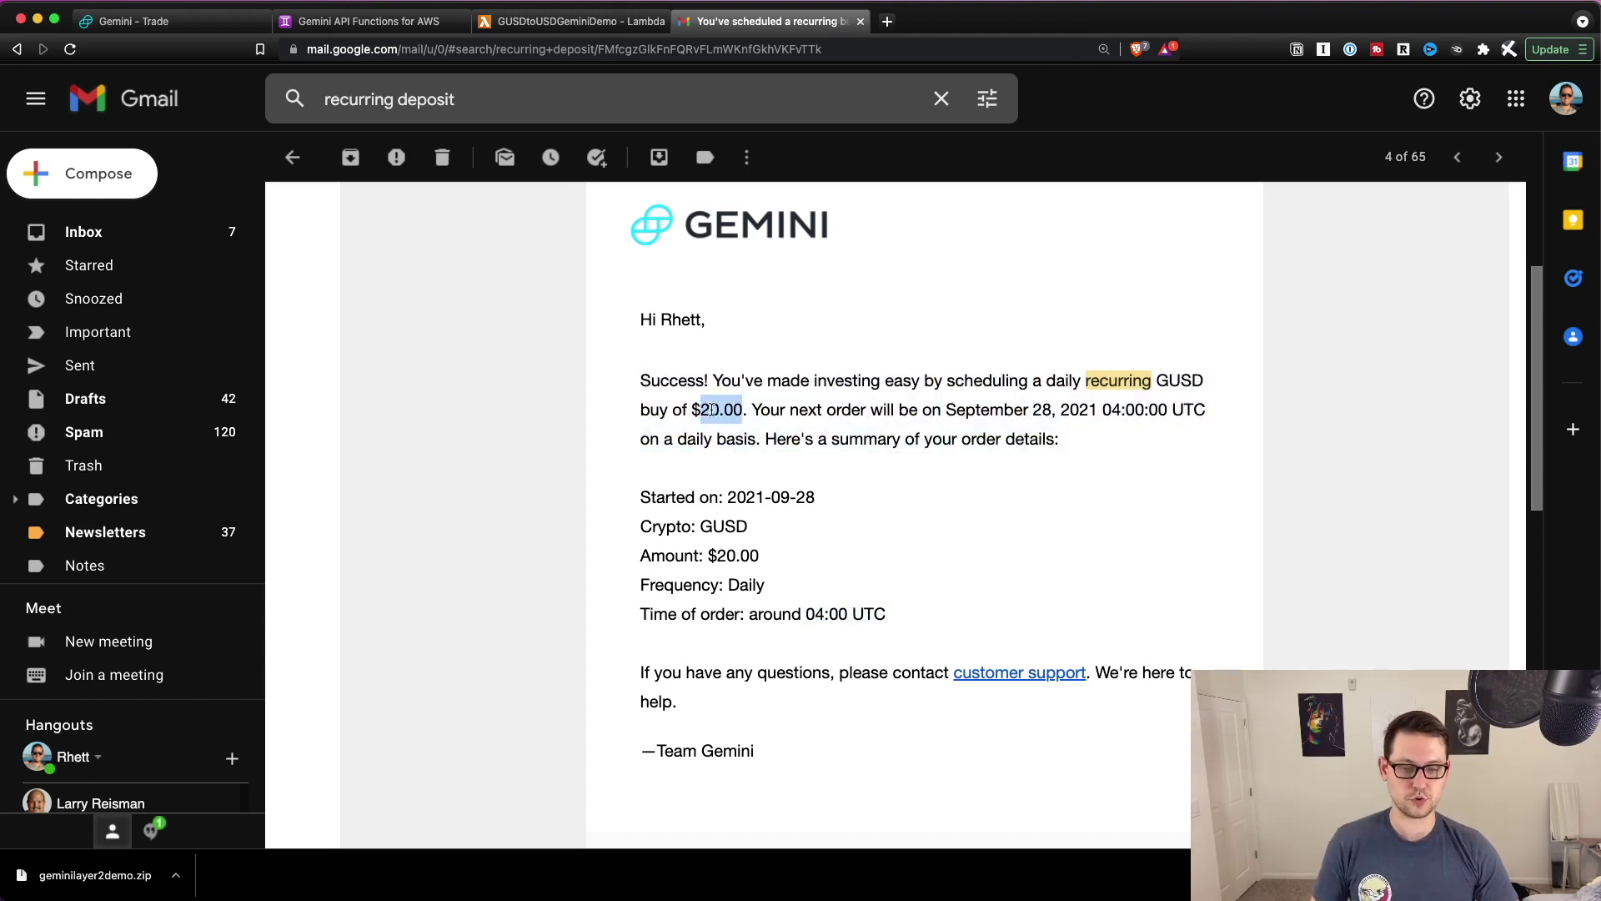
double_click(739, 583)
drag(806, 613, 906, 599)
click(905, 599)
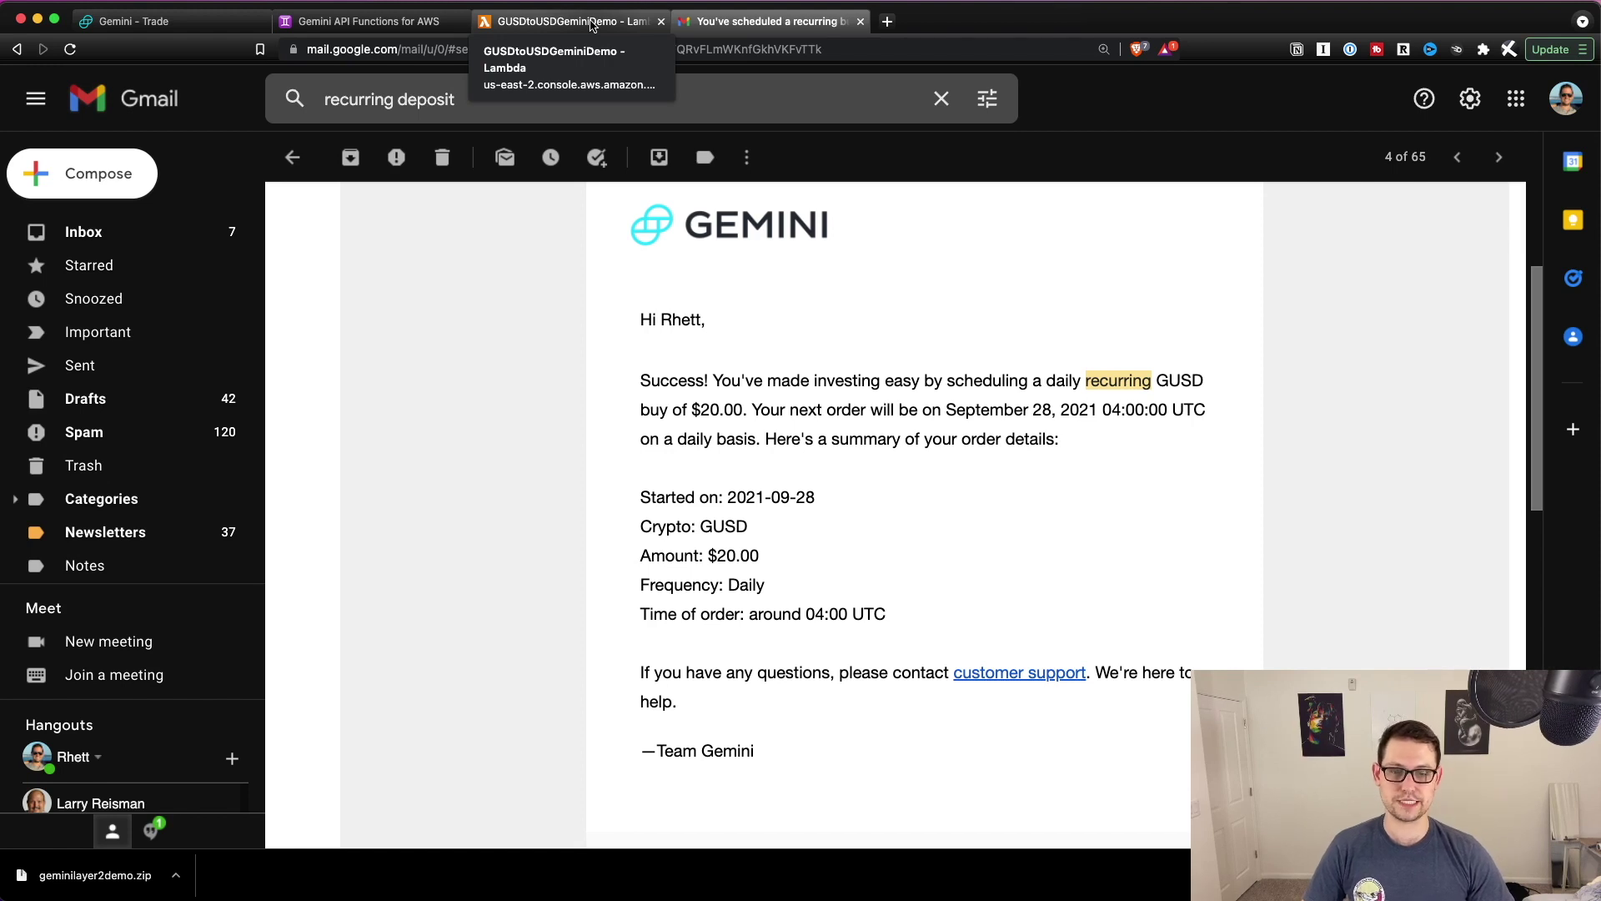
drag(805, 614, 936, 588)
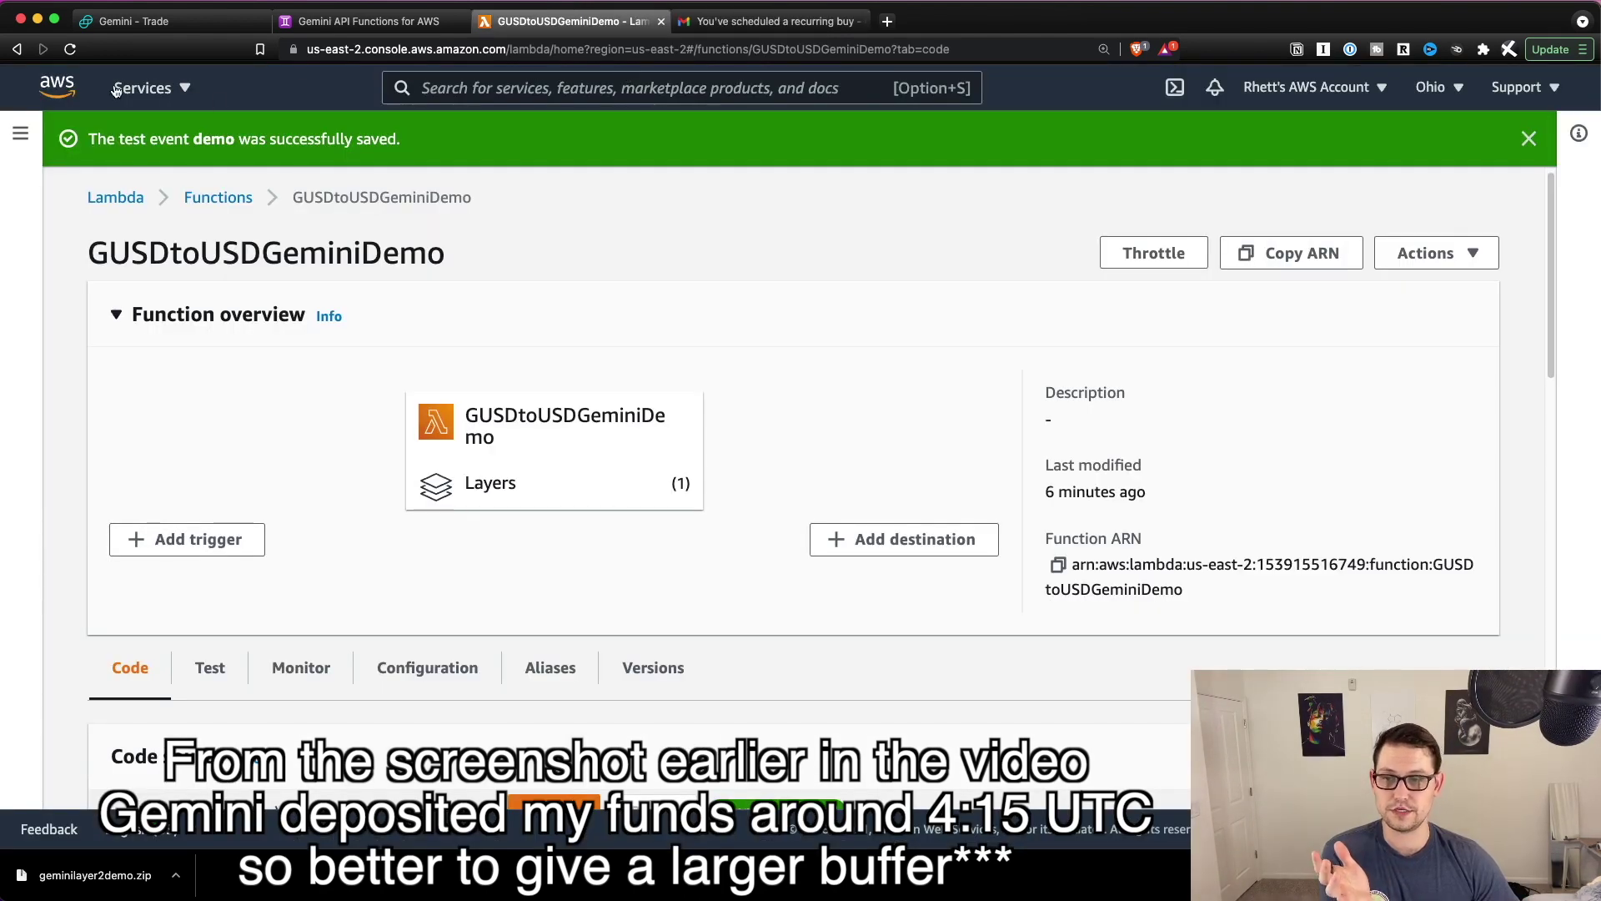
Open CloudWatch from the AWS Management Console and show its event rules
click(55, 90)
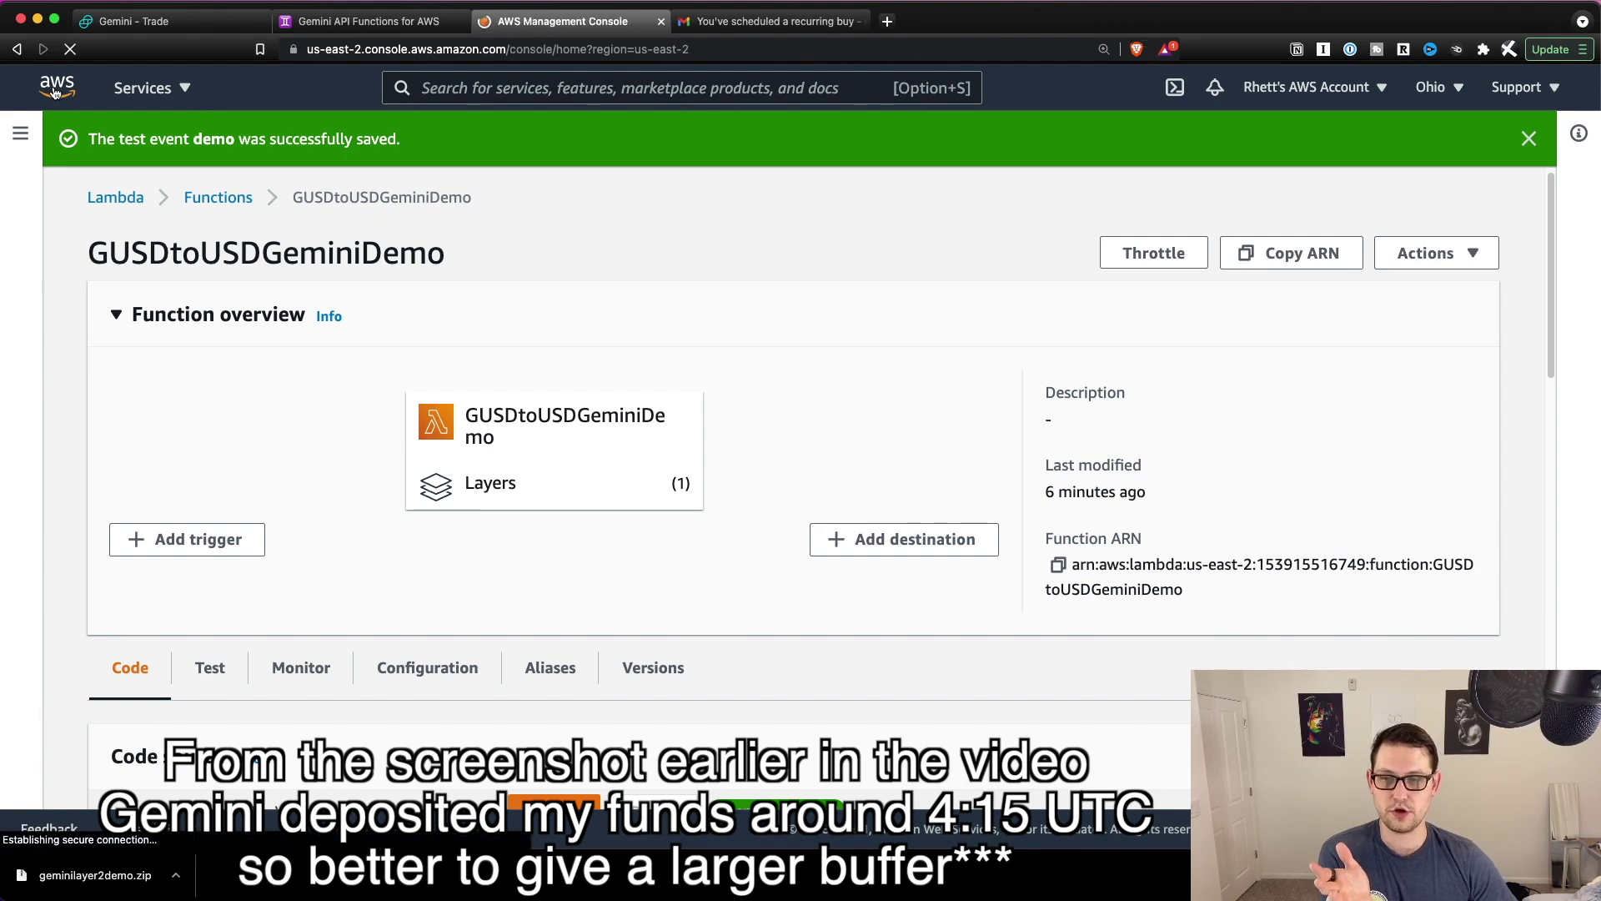
scroll(540, 563, down, 1)
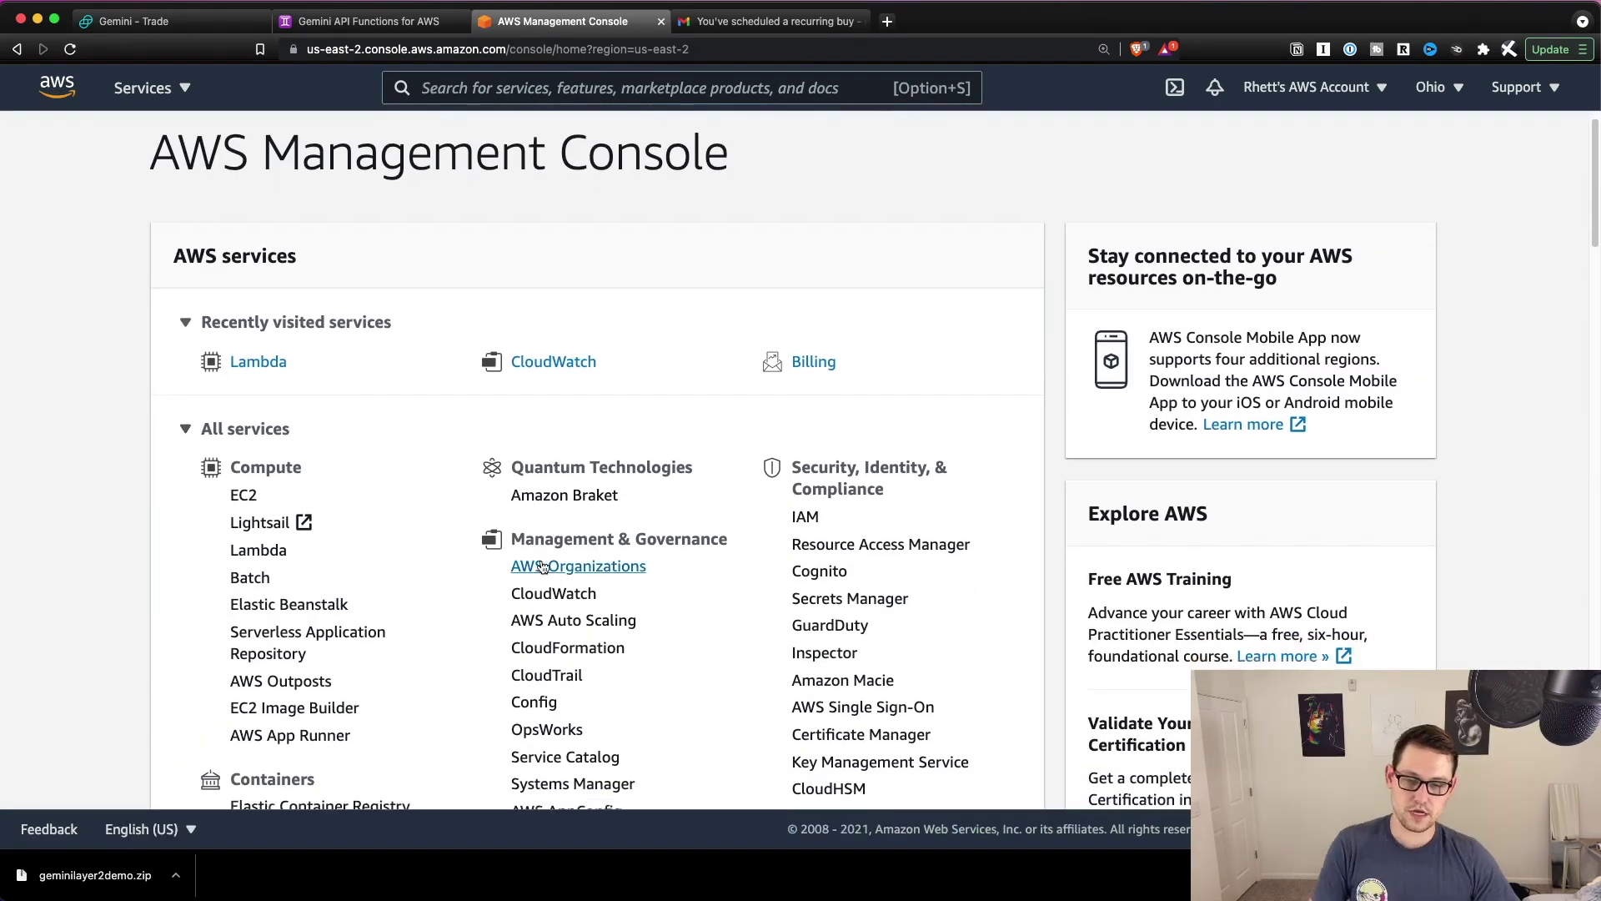
click(552, 592)
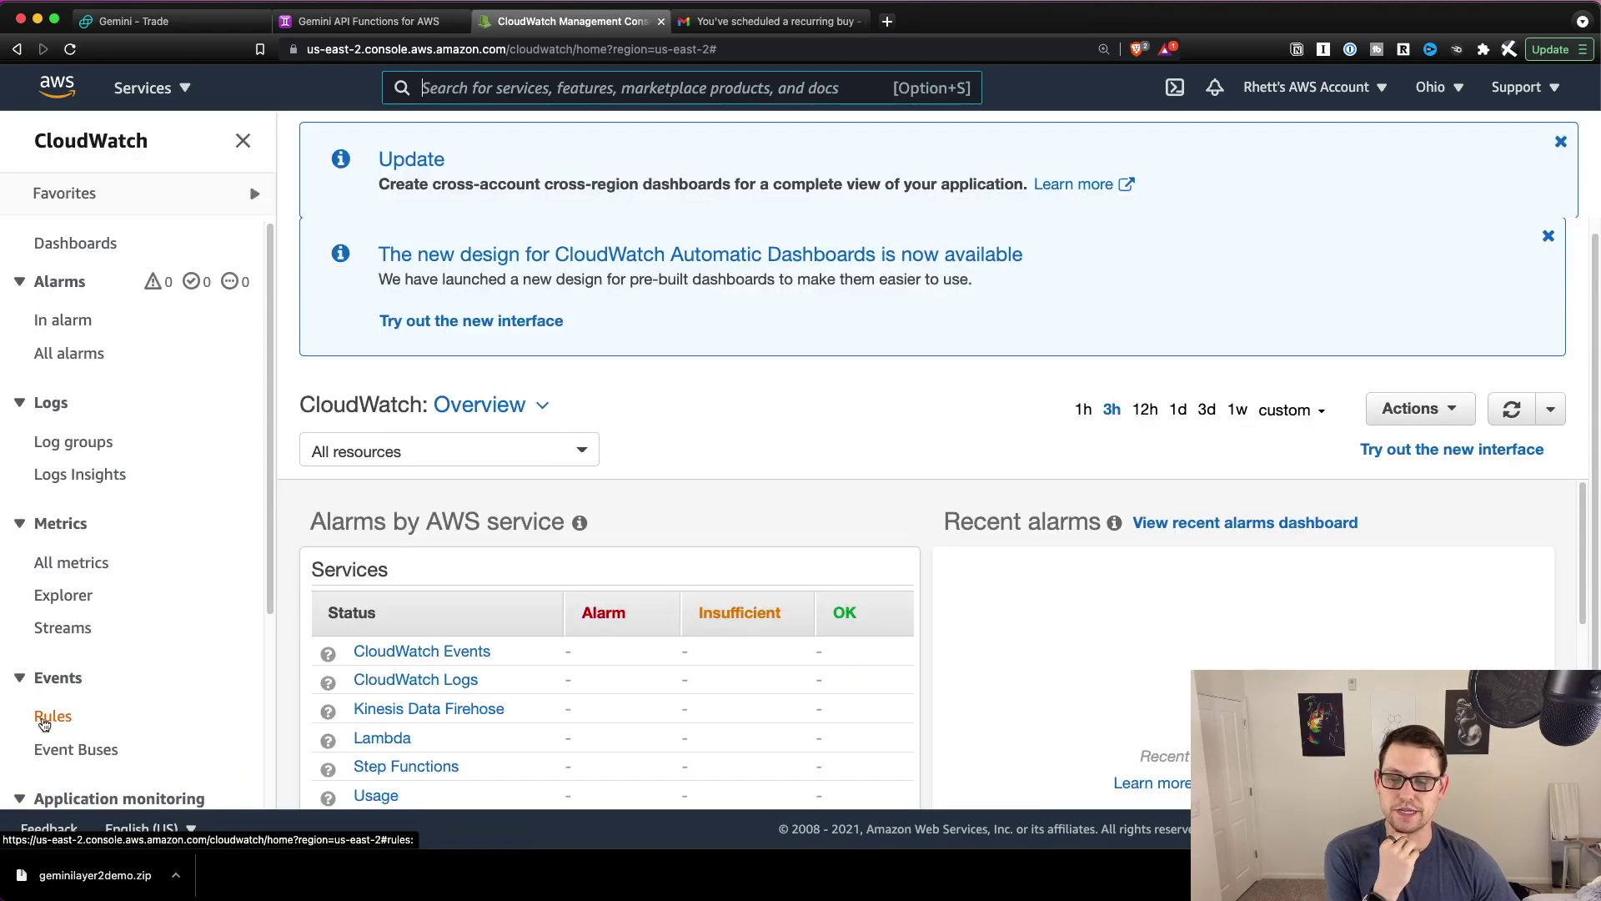
click(48, 719)
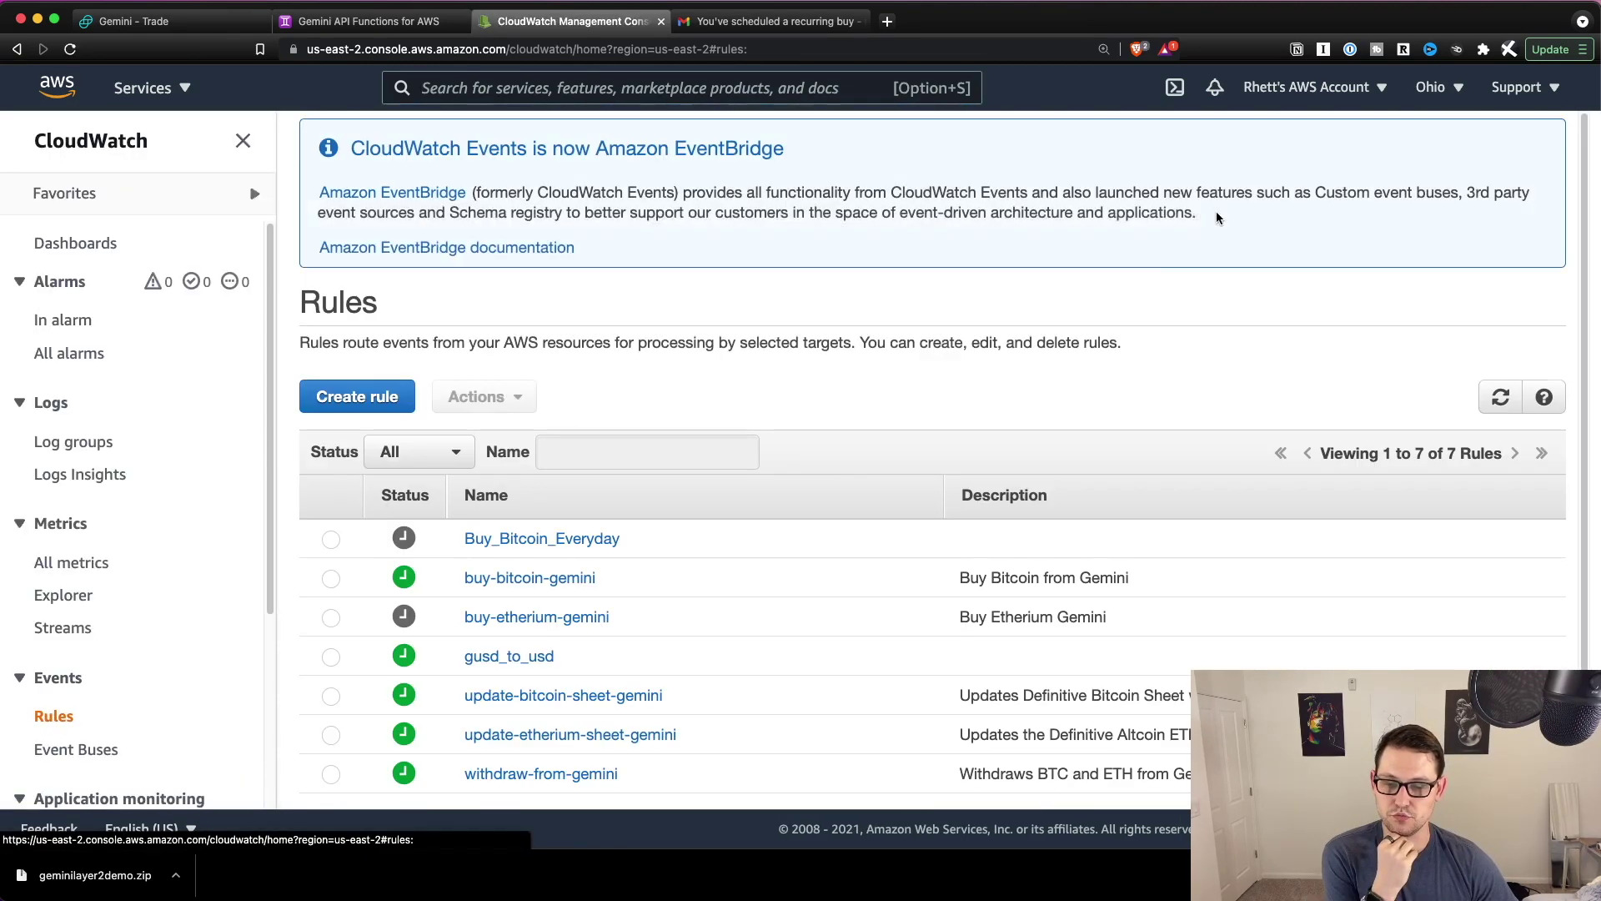
Start a new event rule that uses a schedule with a cron expression as its event source
click(321, 398)
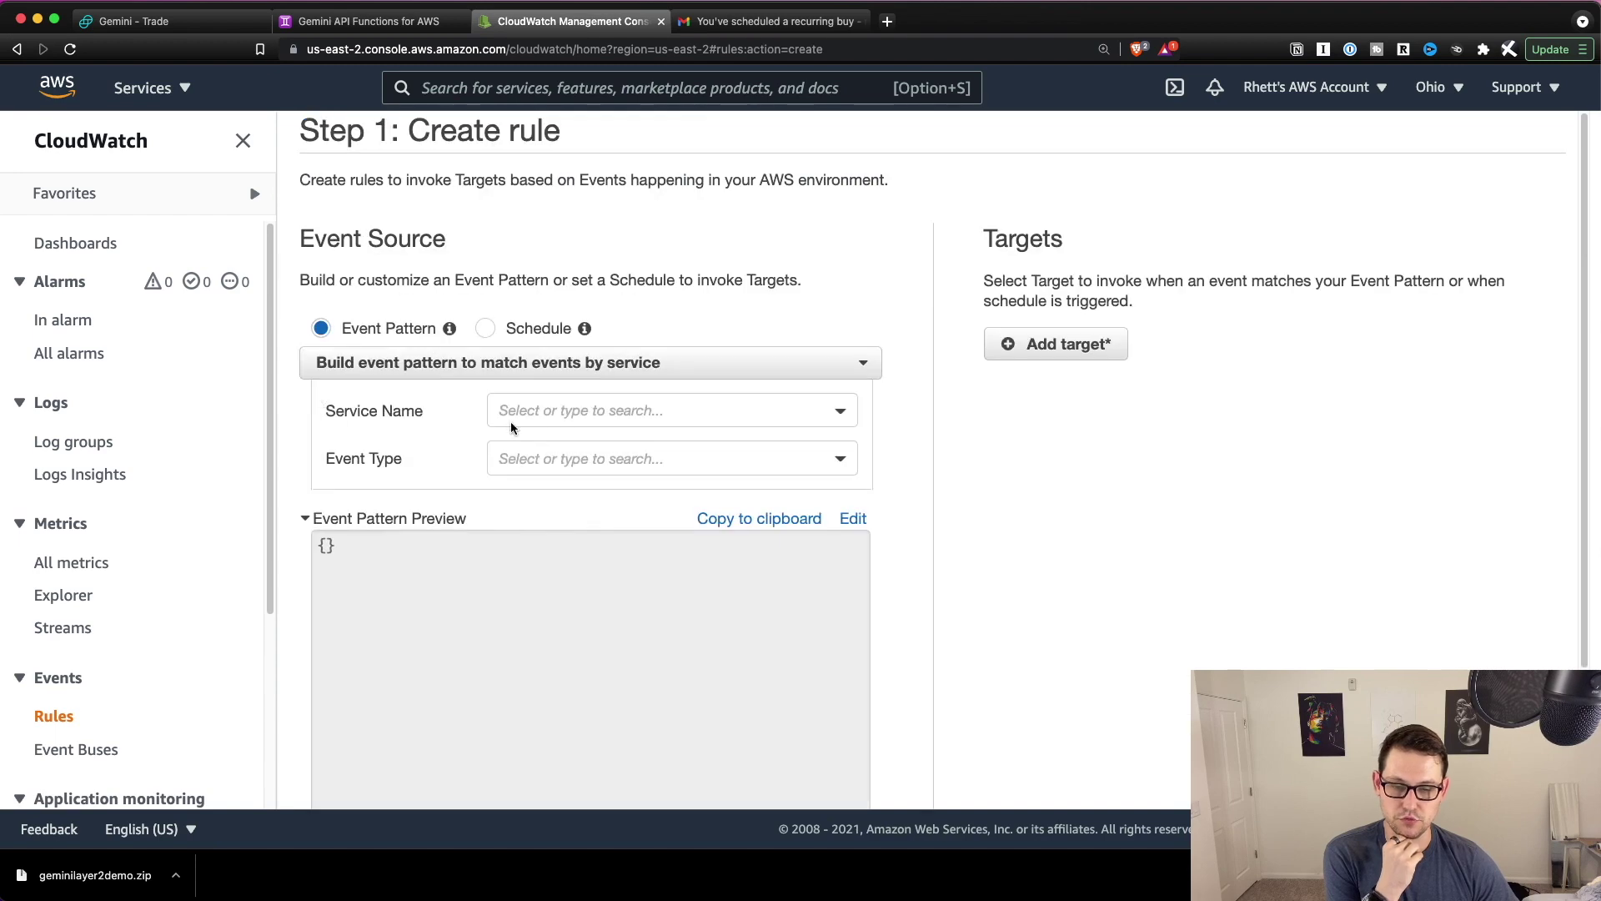
click(511, 338)
click(551, 418)
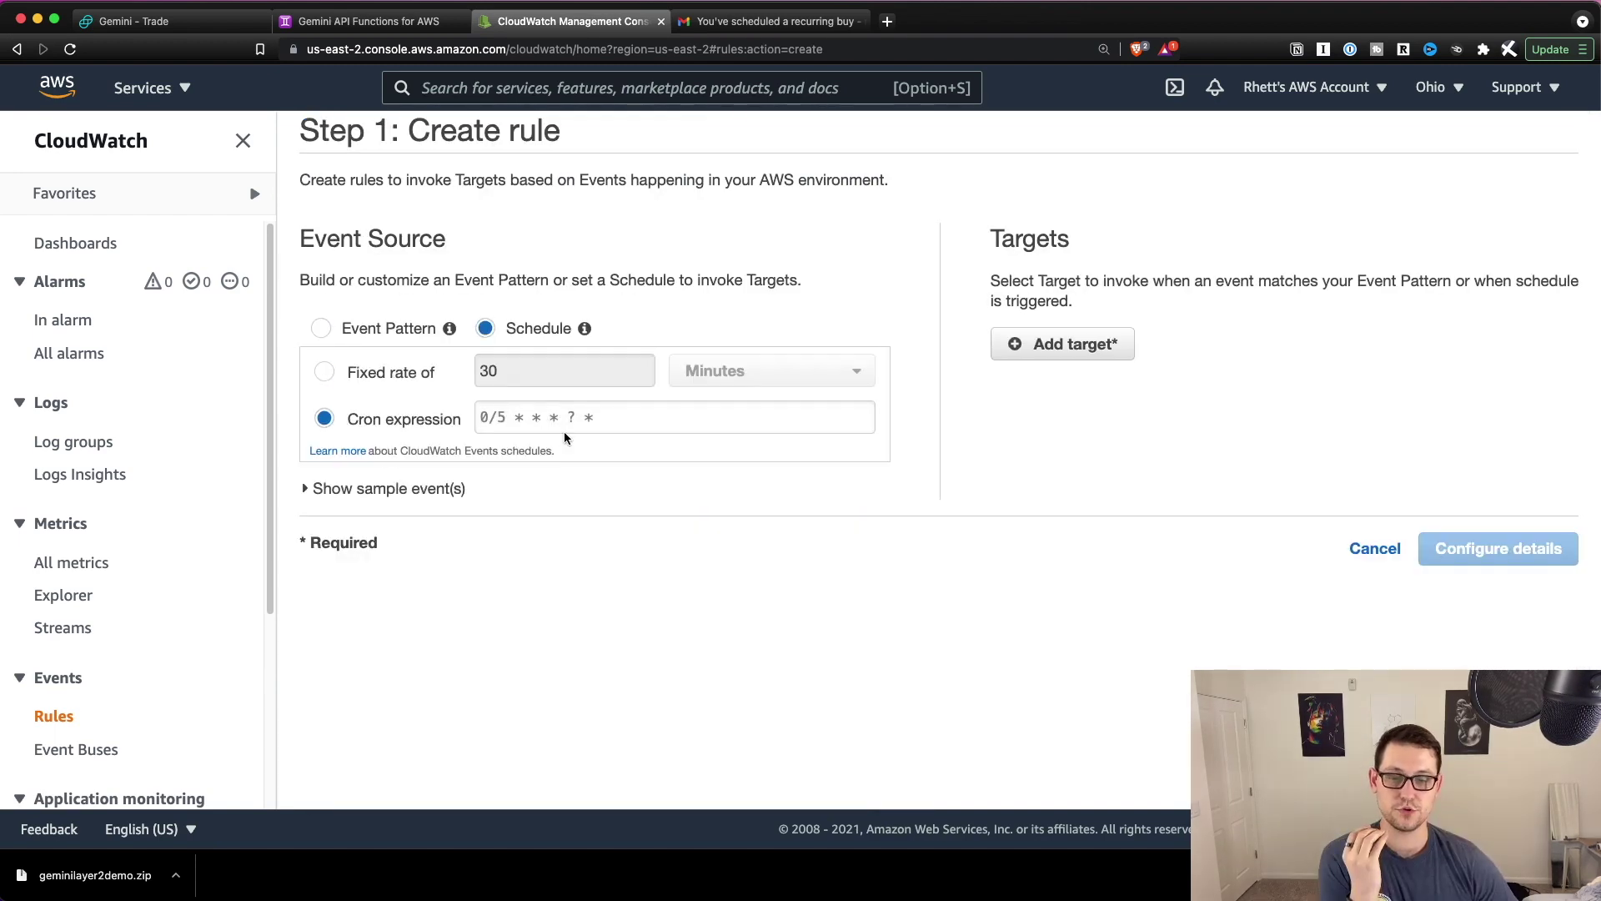
click(573, 427)
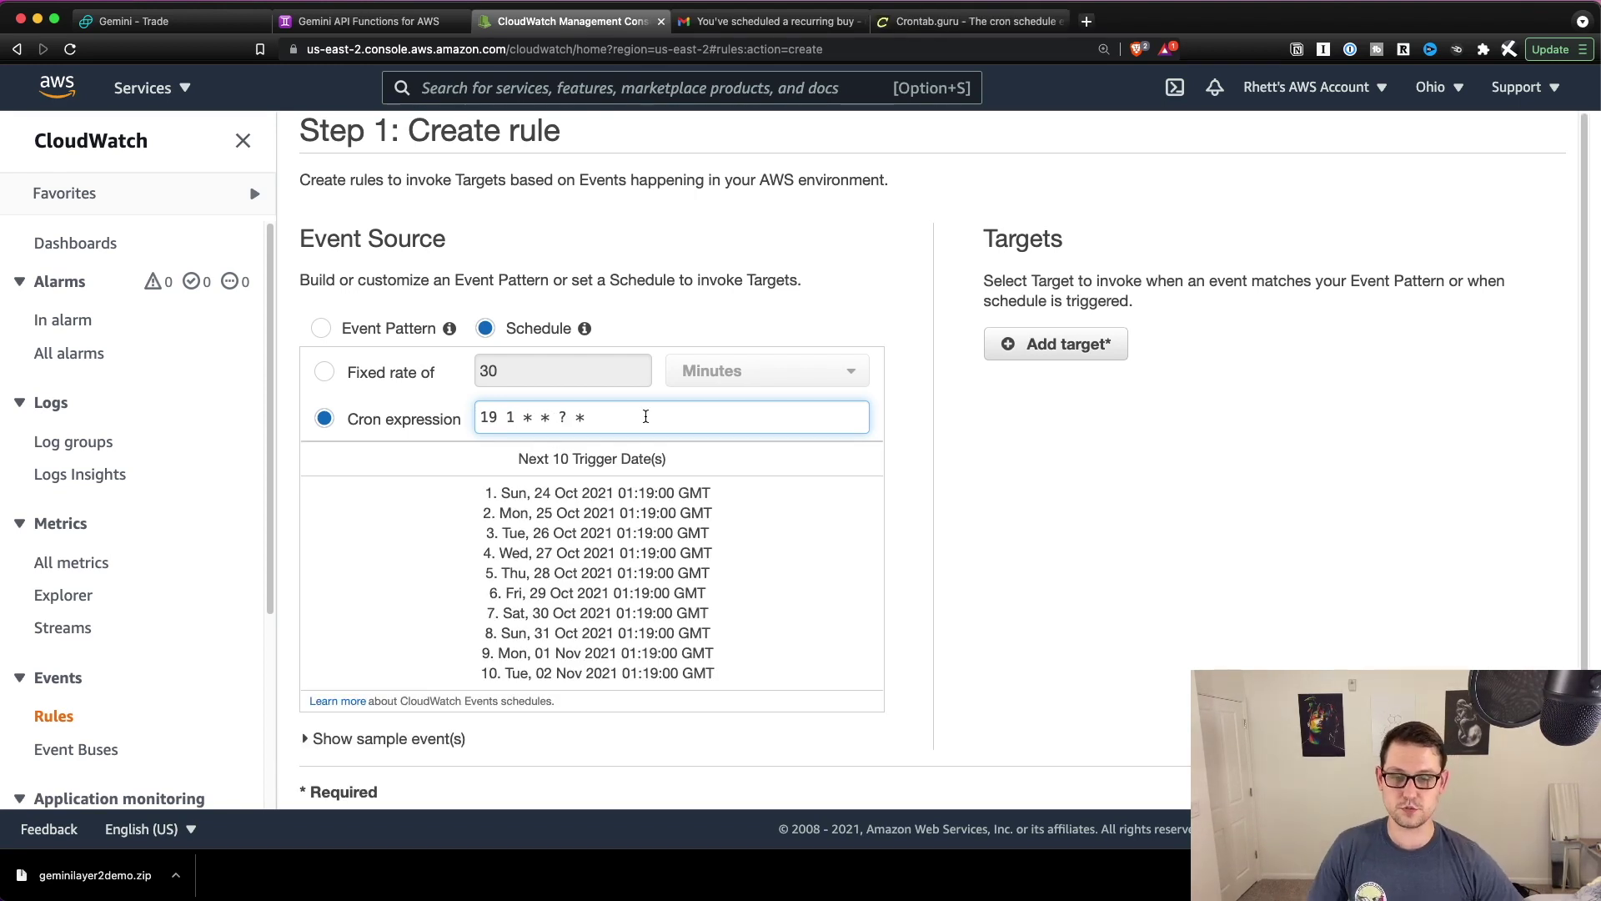
Set the rule's cron expression to 15 4 * * ? * and check the upcoming trigger dates
key(BackSpace)
key(BackSpace)
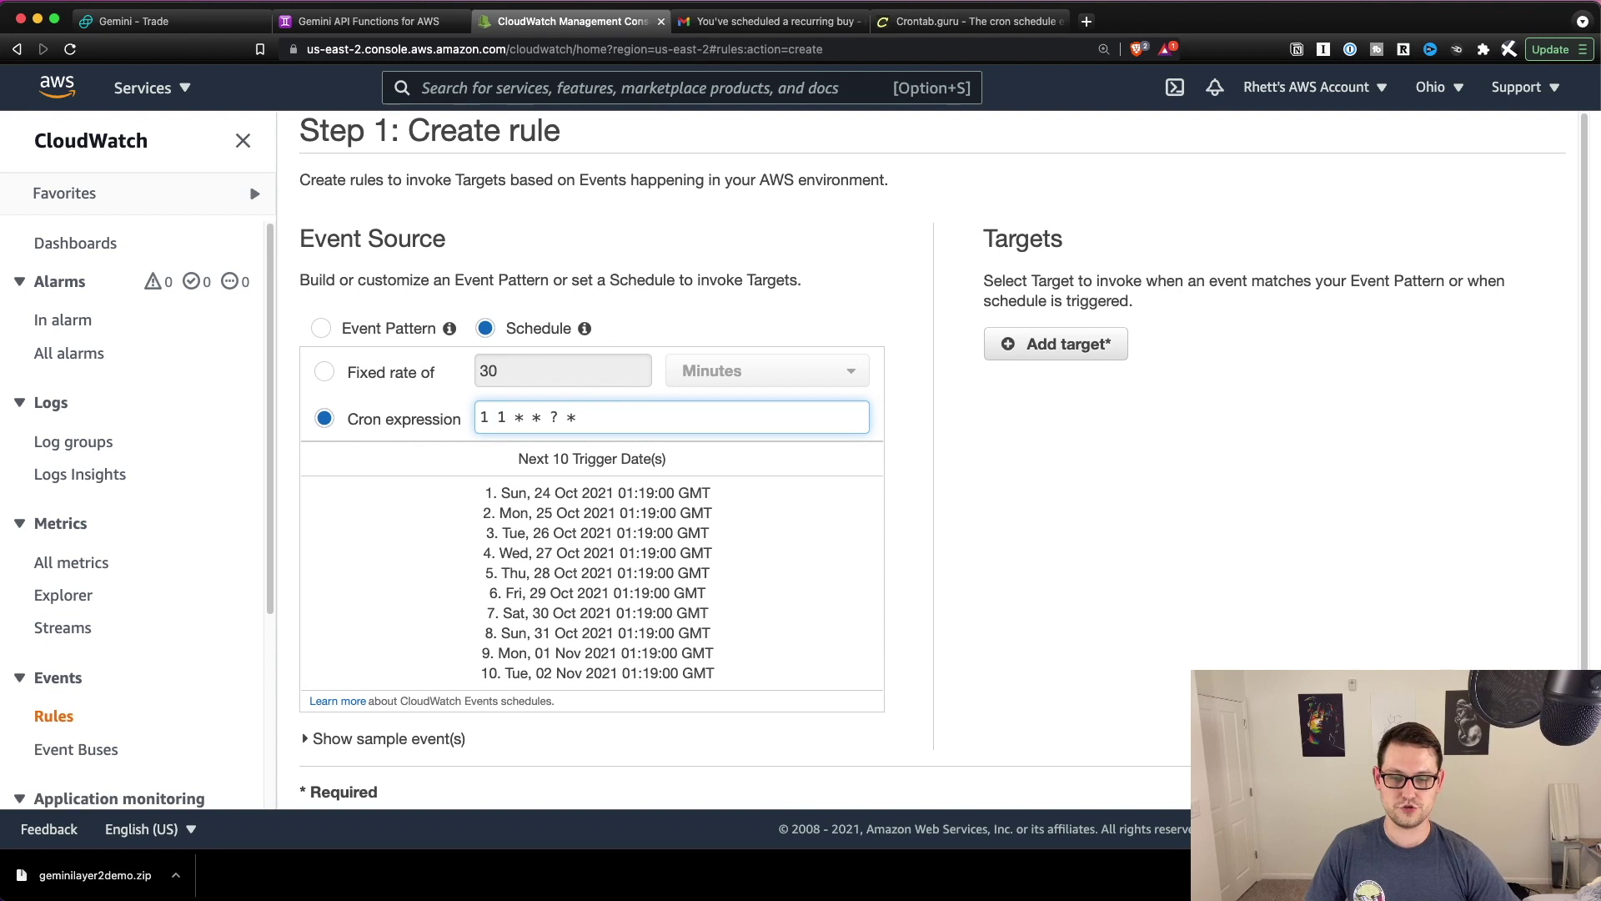
text(-)
key(BackSpace)
text(9)
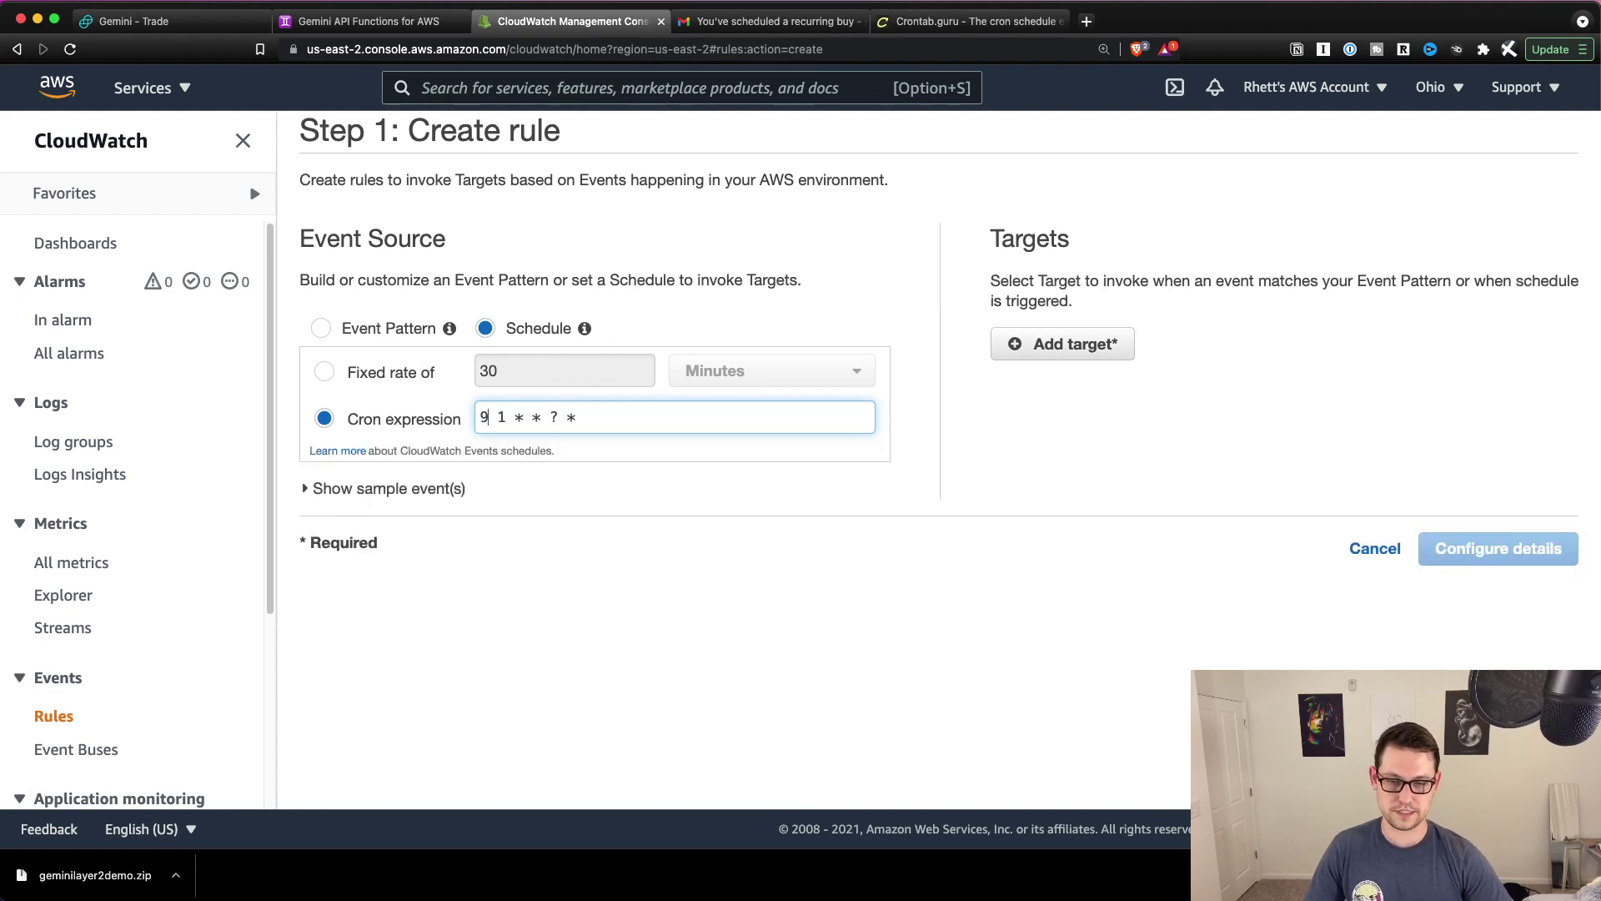
key(BackSpace)
text(15)
key(Right)
key(Right)
key(BackSpace)
text(4)
triple_click(621, 509)
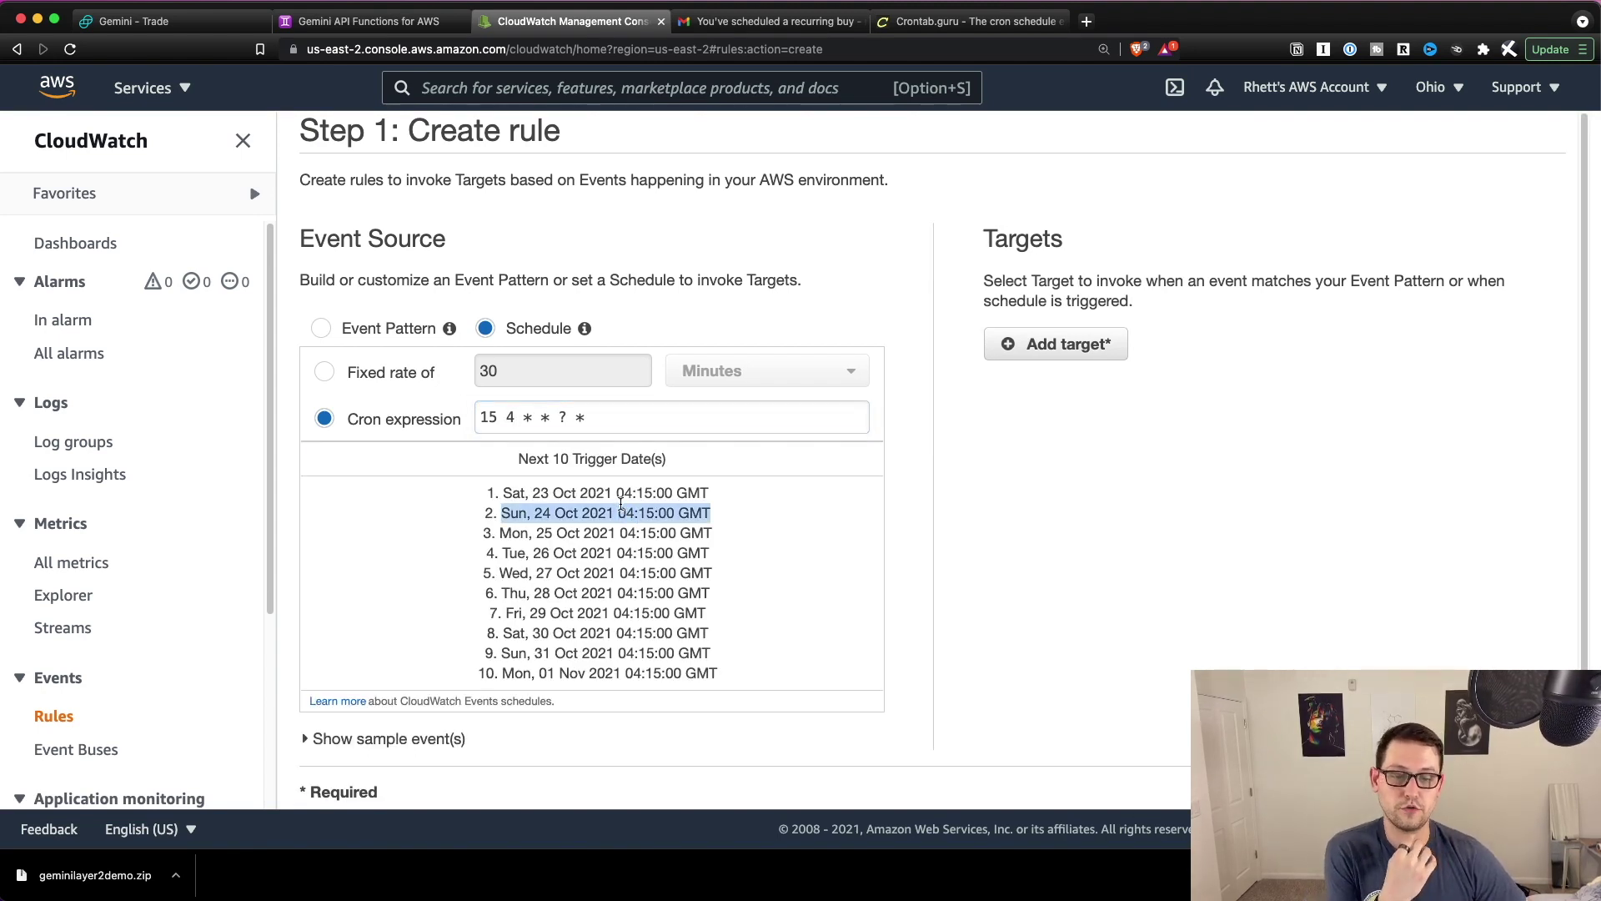
double_click(624, 493)
Change the minute of the cron expression to 05, giving 05 4 * * ? *, and check the first trigger time
click(494, 422)
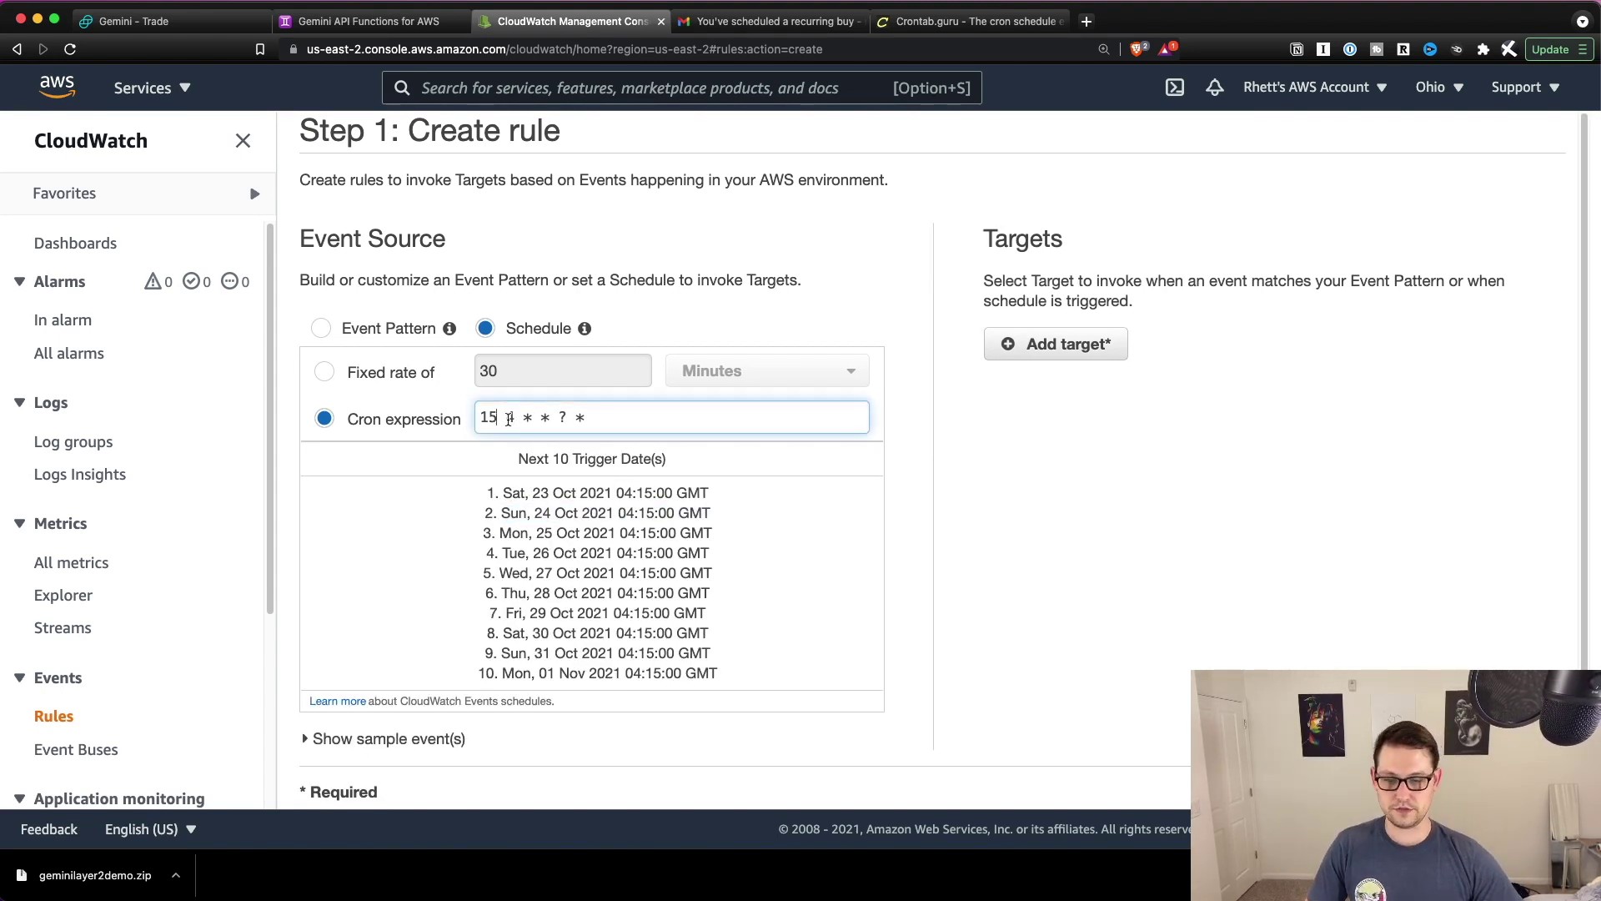
key(BackSpace)
key(BackSpace)
text(05)
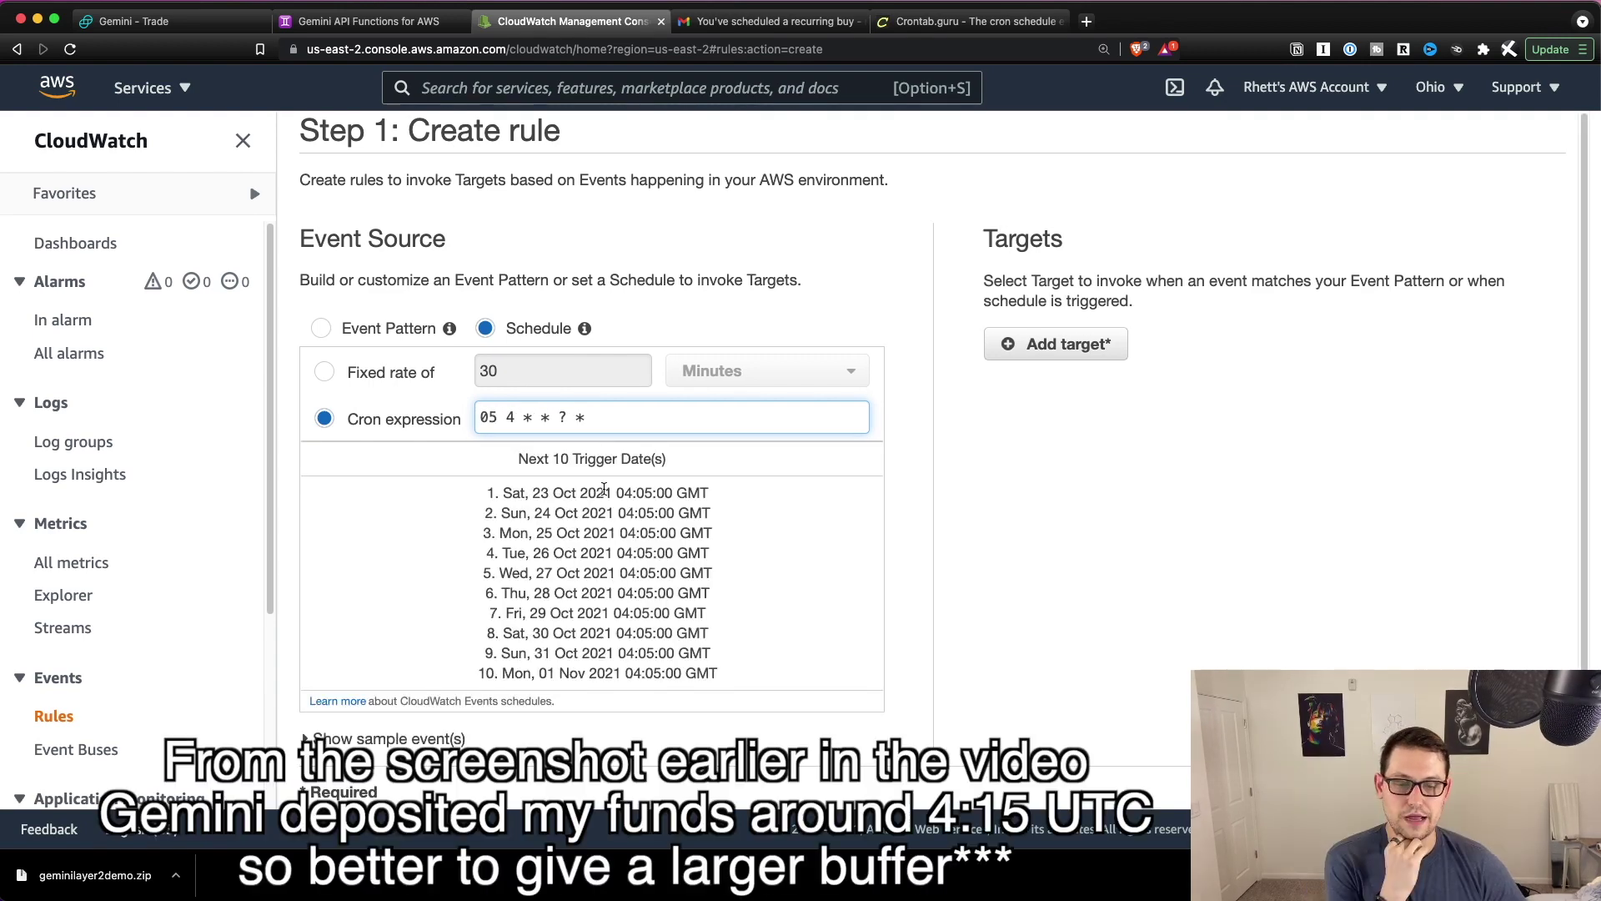
double_click(644, 493)
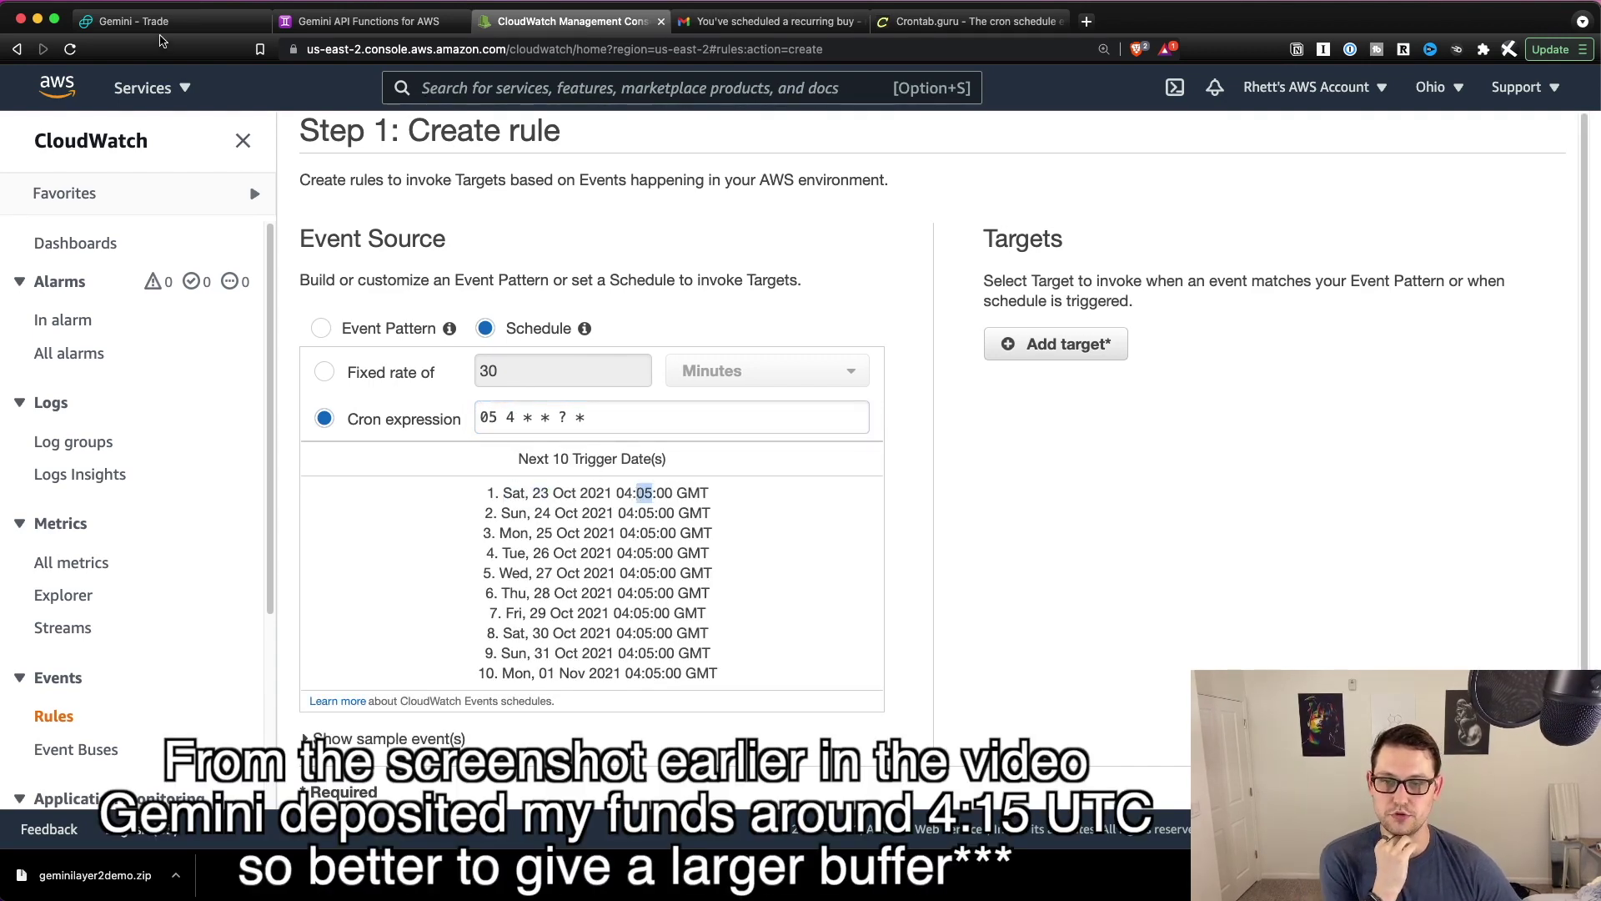
Compare the order time in Gemini's recurring buy email in Gmail with the rule's trigger times in CloudWatch
click(734, 20)
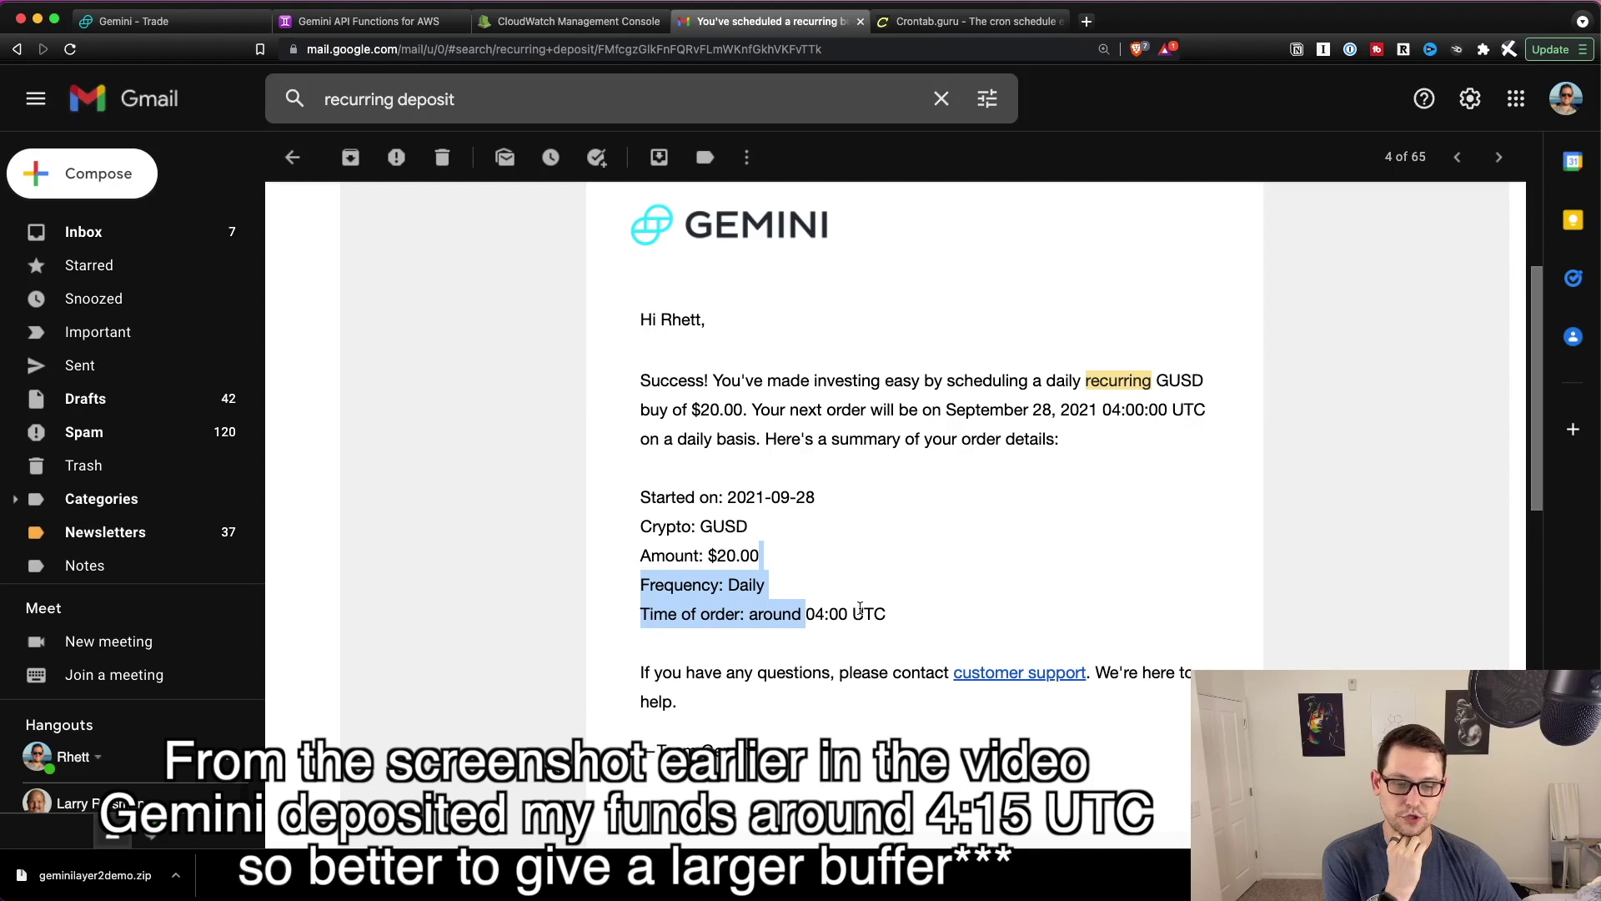
triple_click(834, 613)
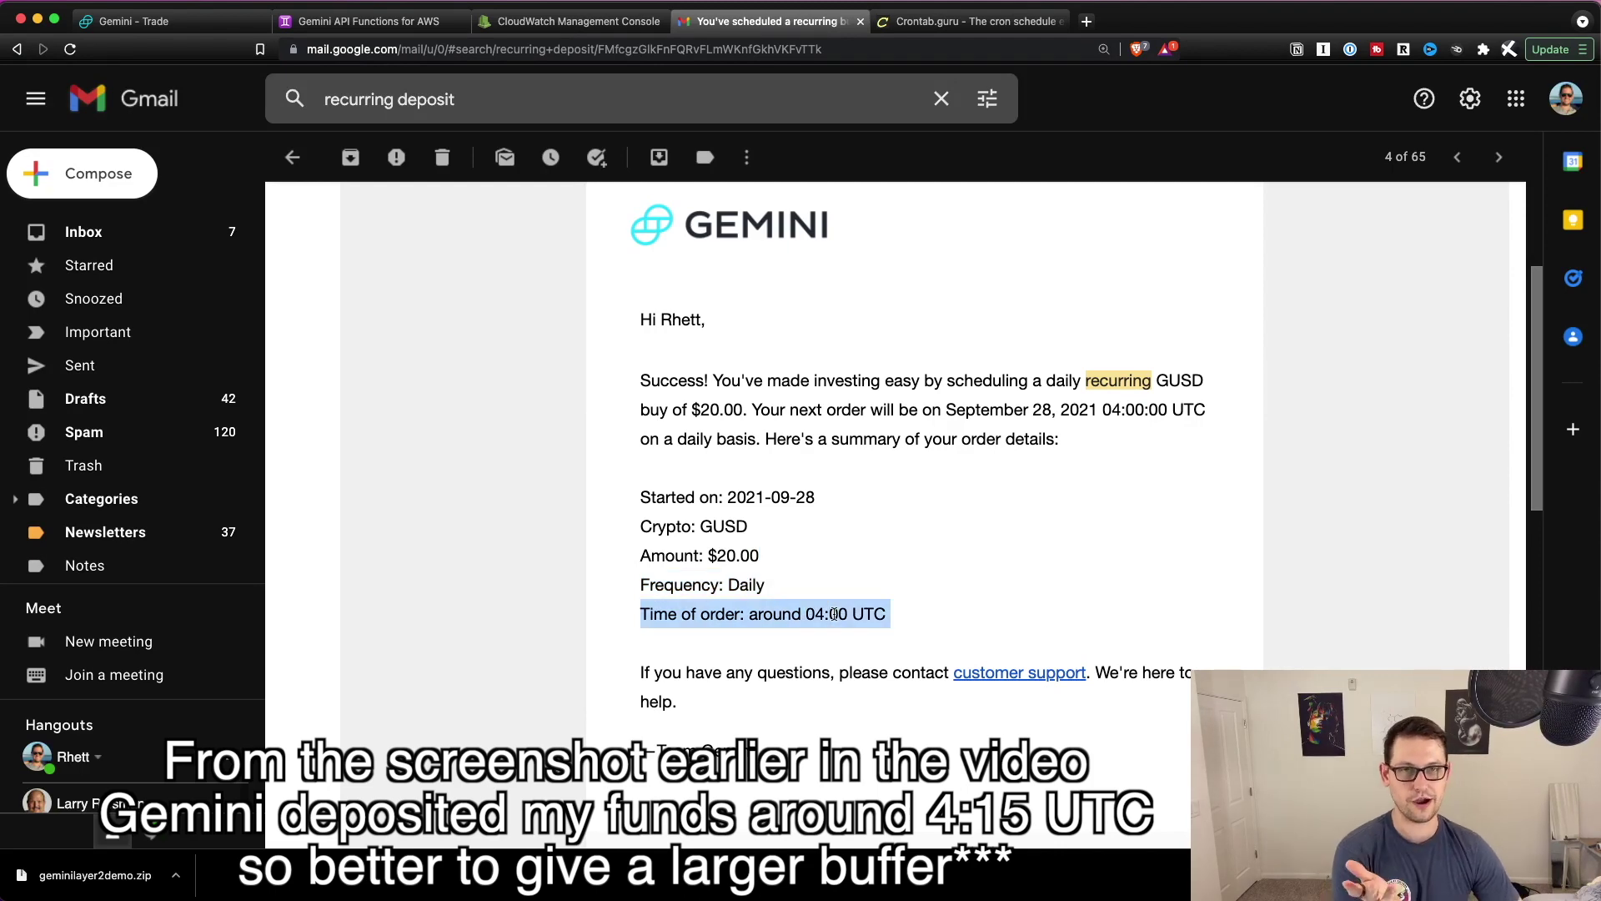
click(584, 21)
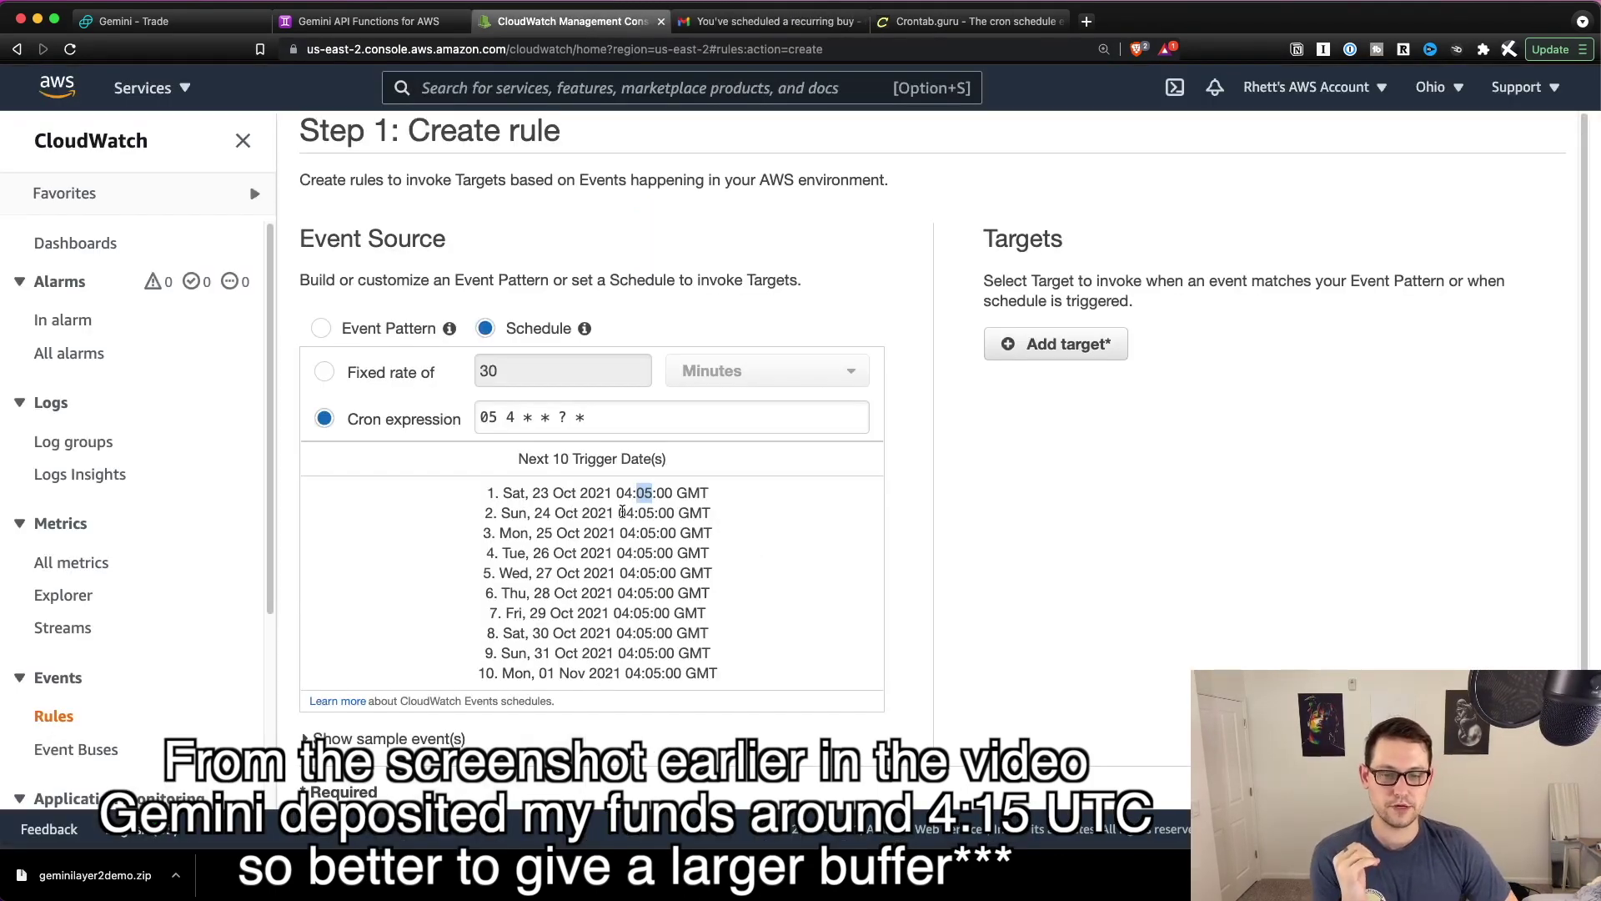
triple_click(627, 498)
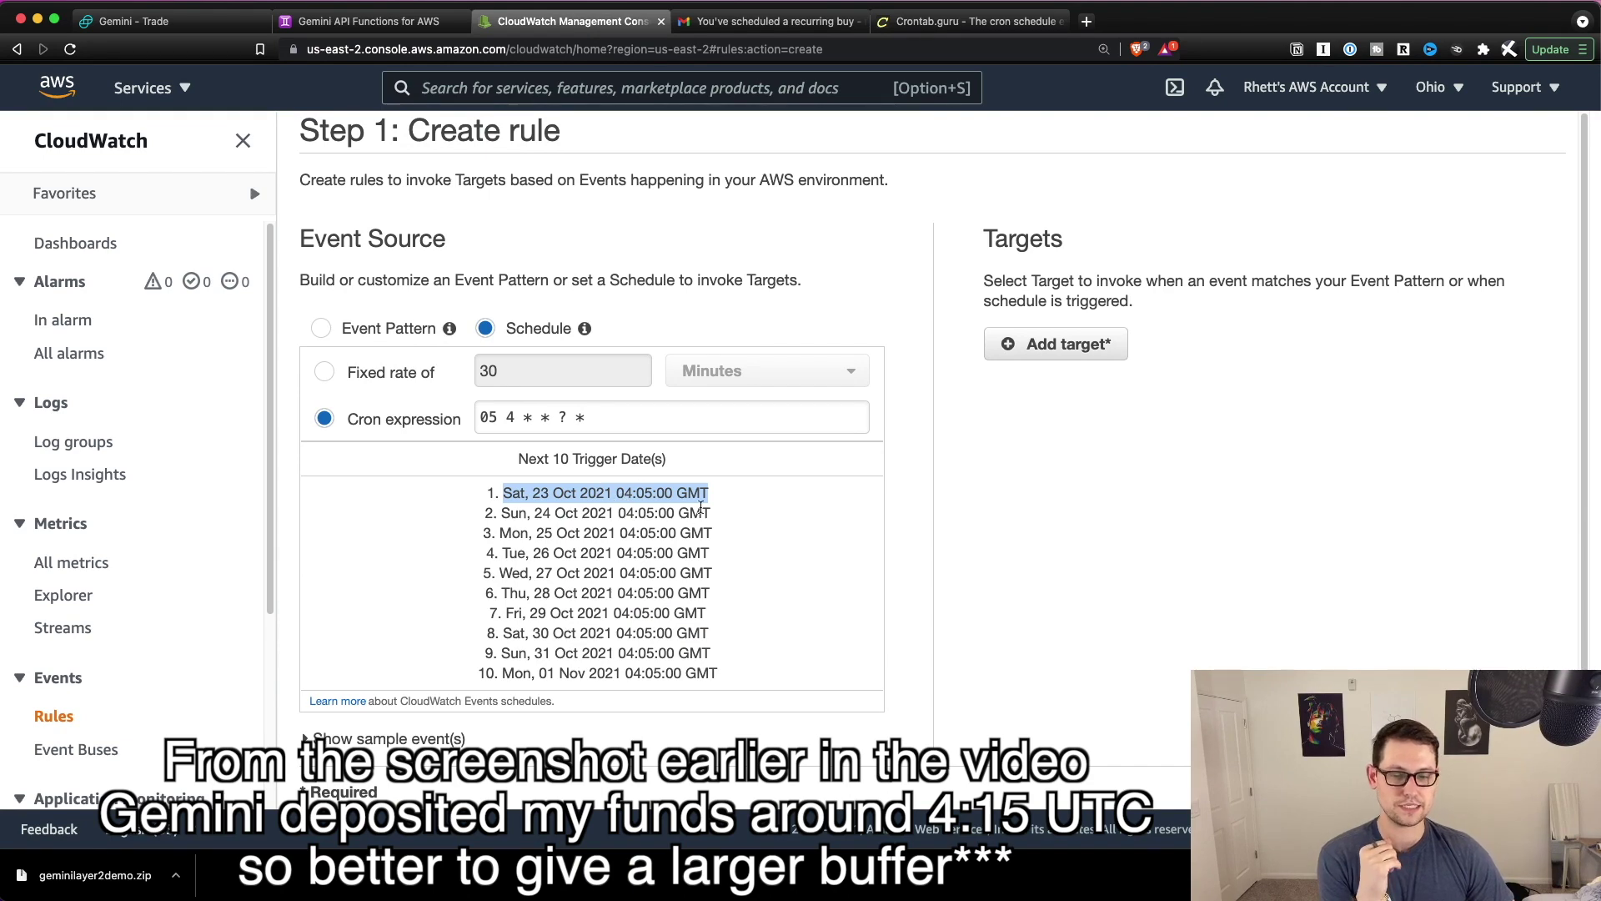
click(750, 21)
drag(888, 615, 850, 597)
triple_click(850, 597)
click(575, 21)
Add the Lambda function GUSDtoUSDGeminiDemo as the rule's target and continue to the rule details
click(1043, 343)
click(1172, 392)
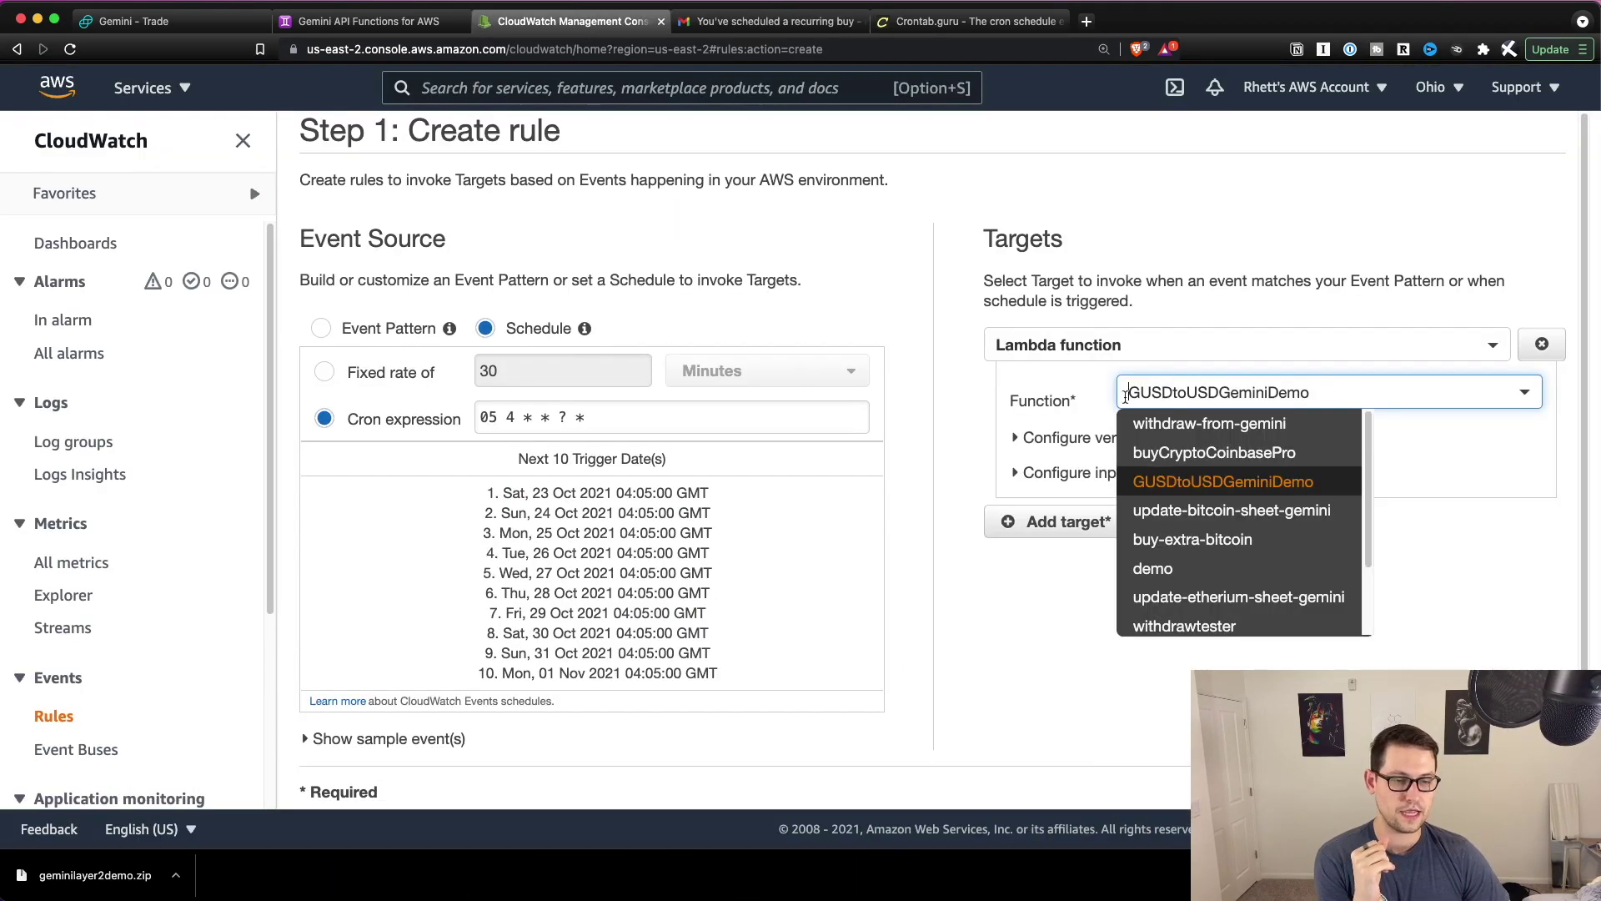
click(1178, 482)
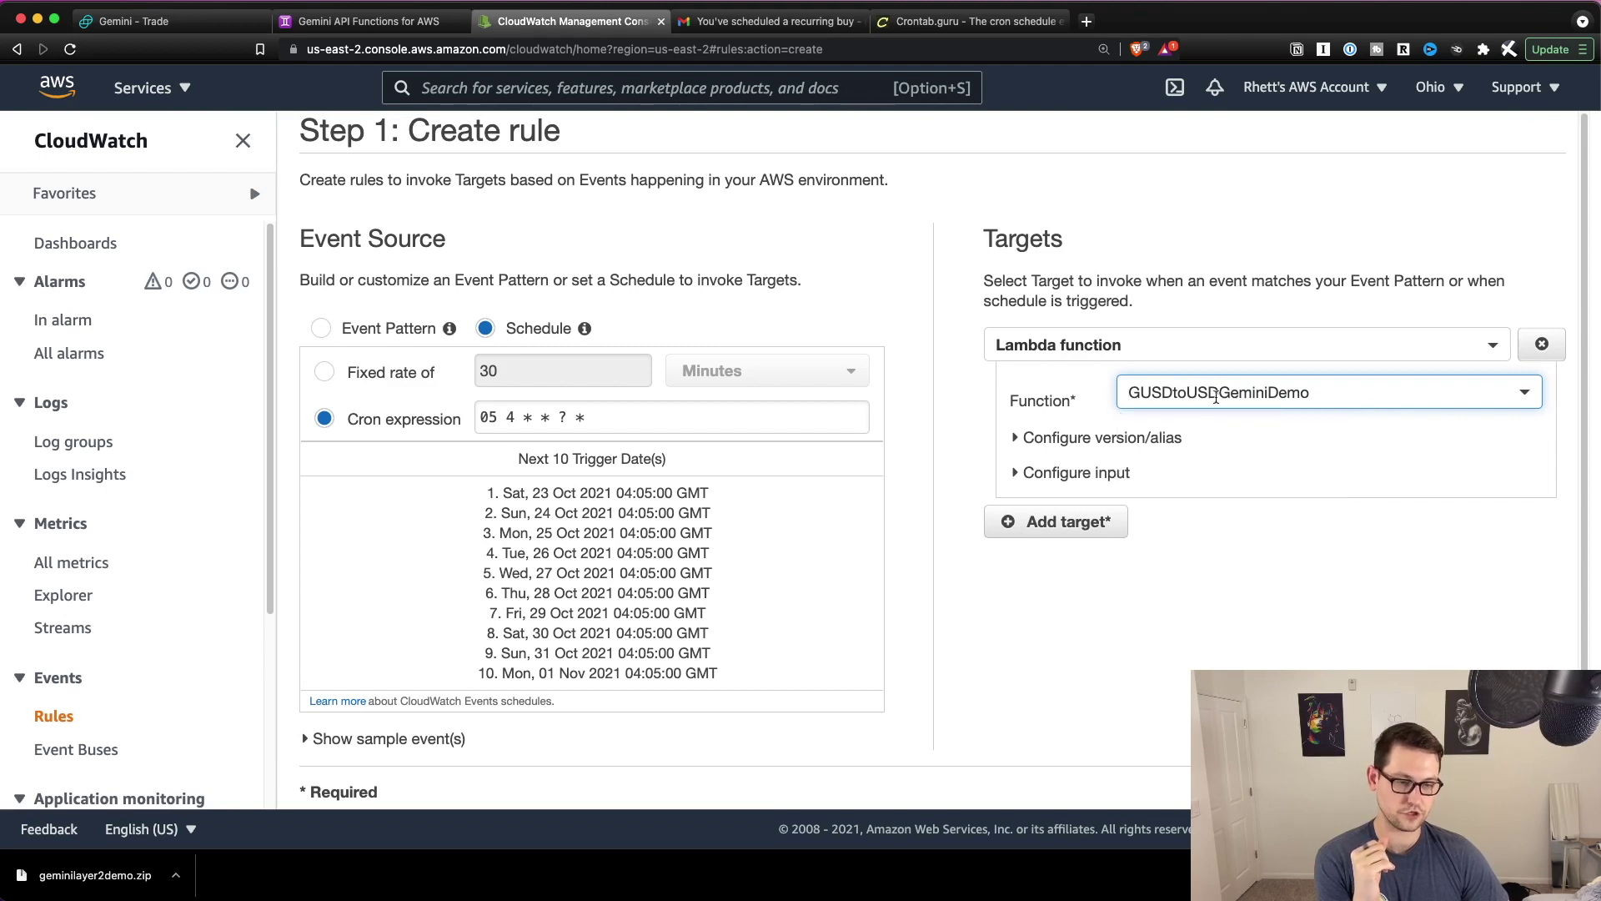
click(1162, 395)
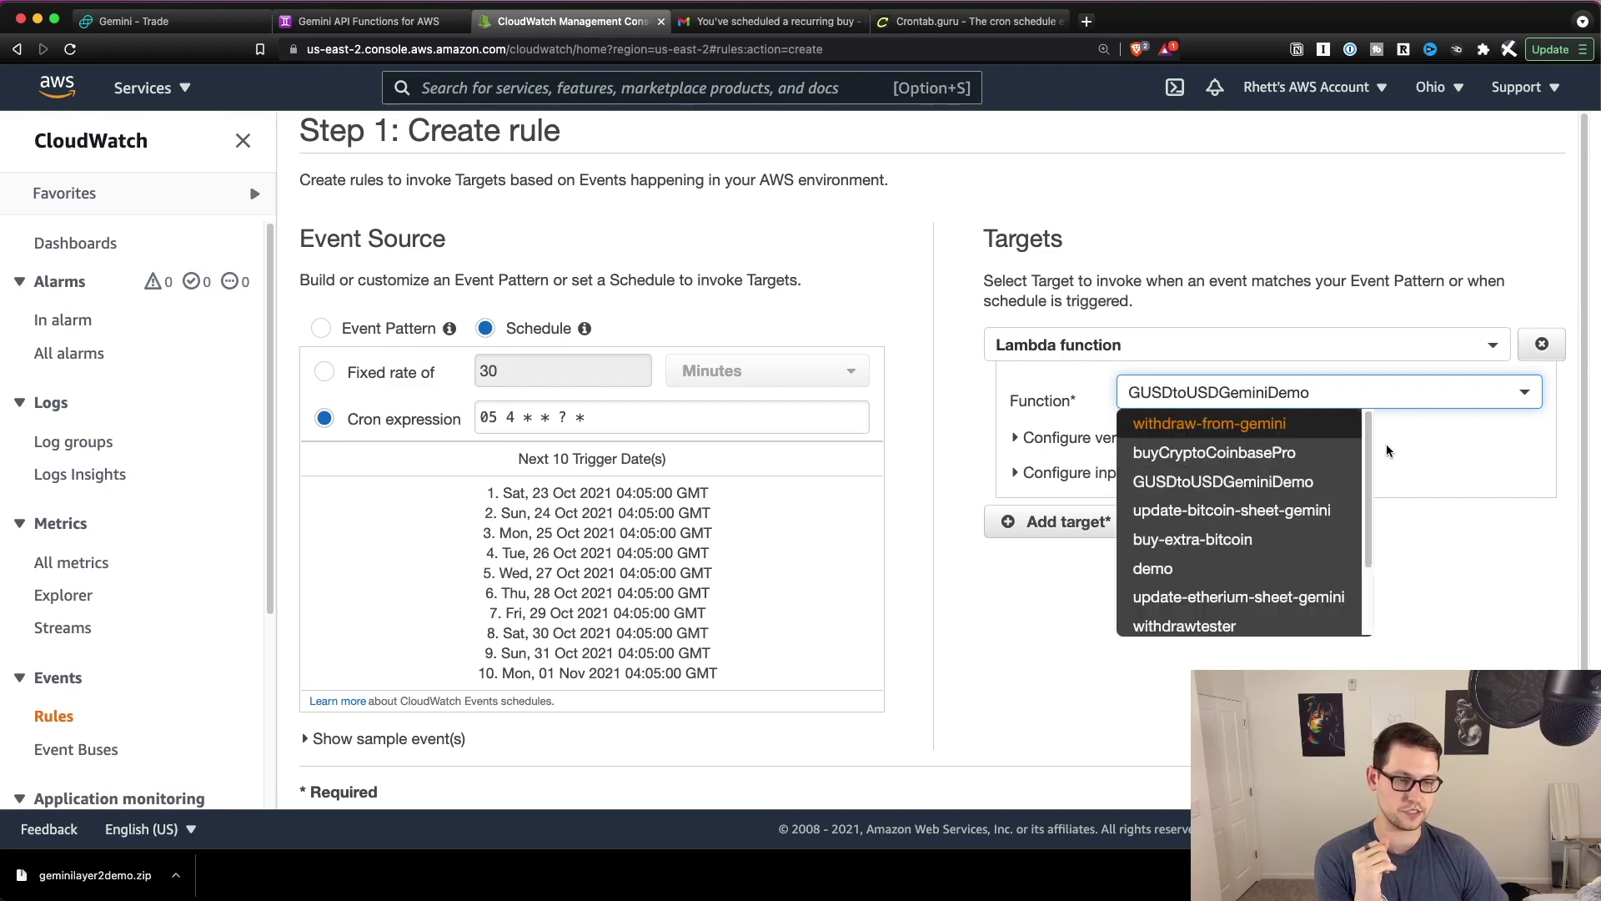
click(1459, 631)
click(1510, 791)
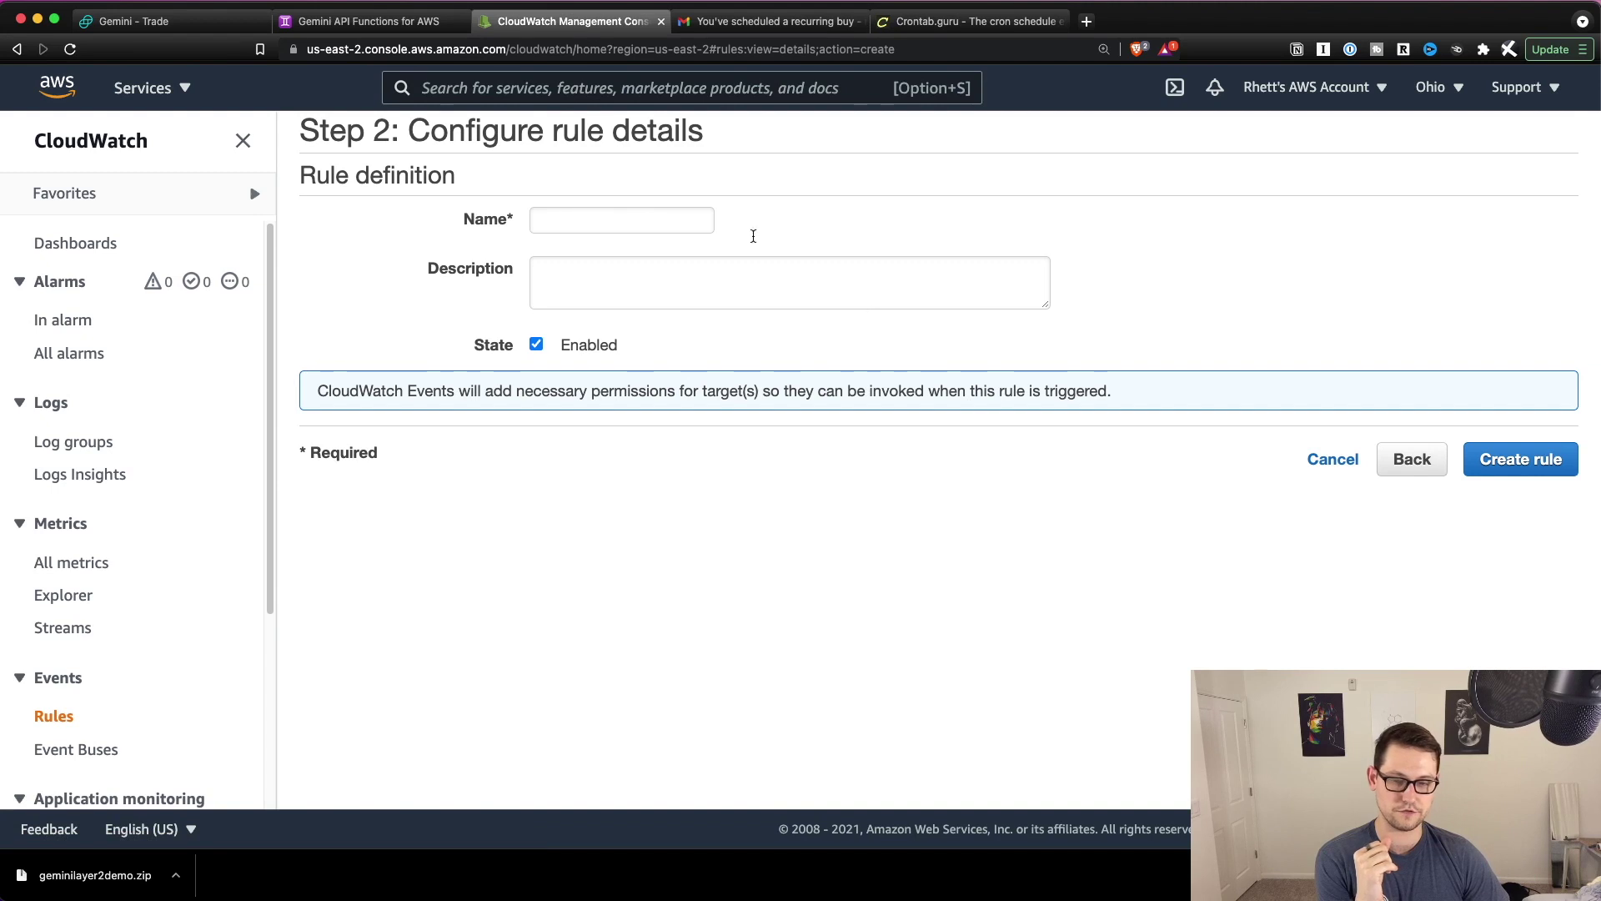
Name the rule gusdUSDautomation and create it with its state left enabled
click(590, 216)
text(gusdUSD)
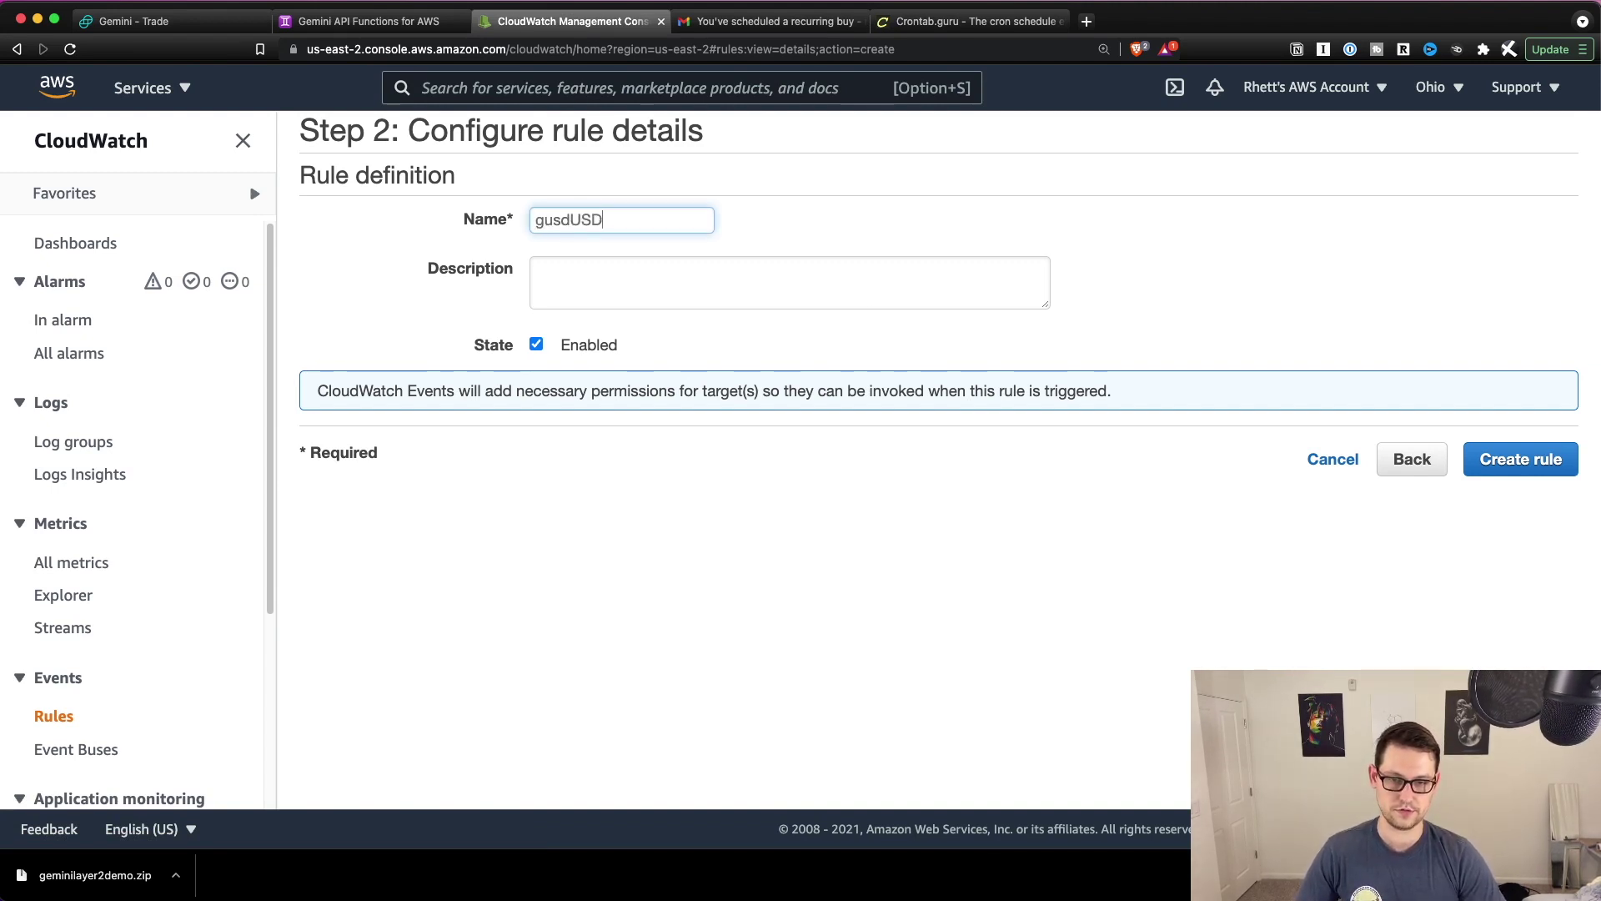
text(automation)
click(1520, 459)
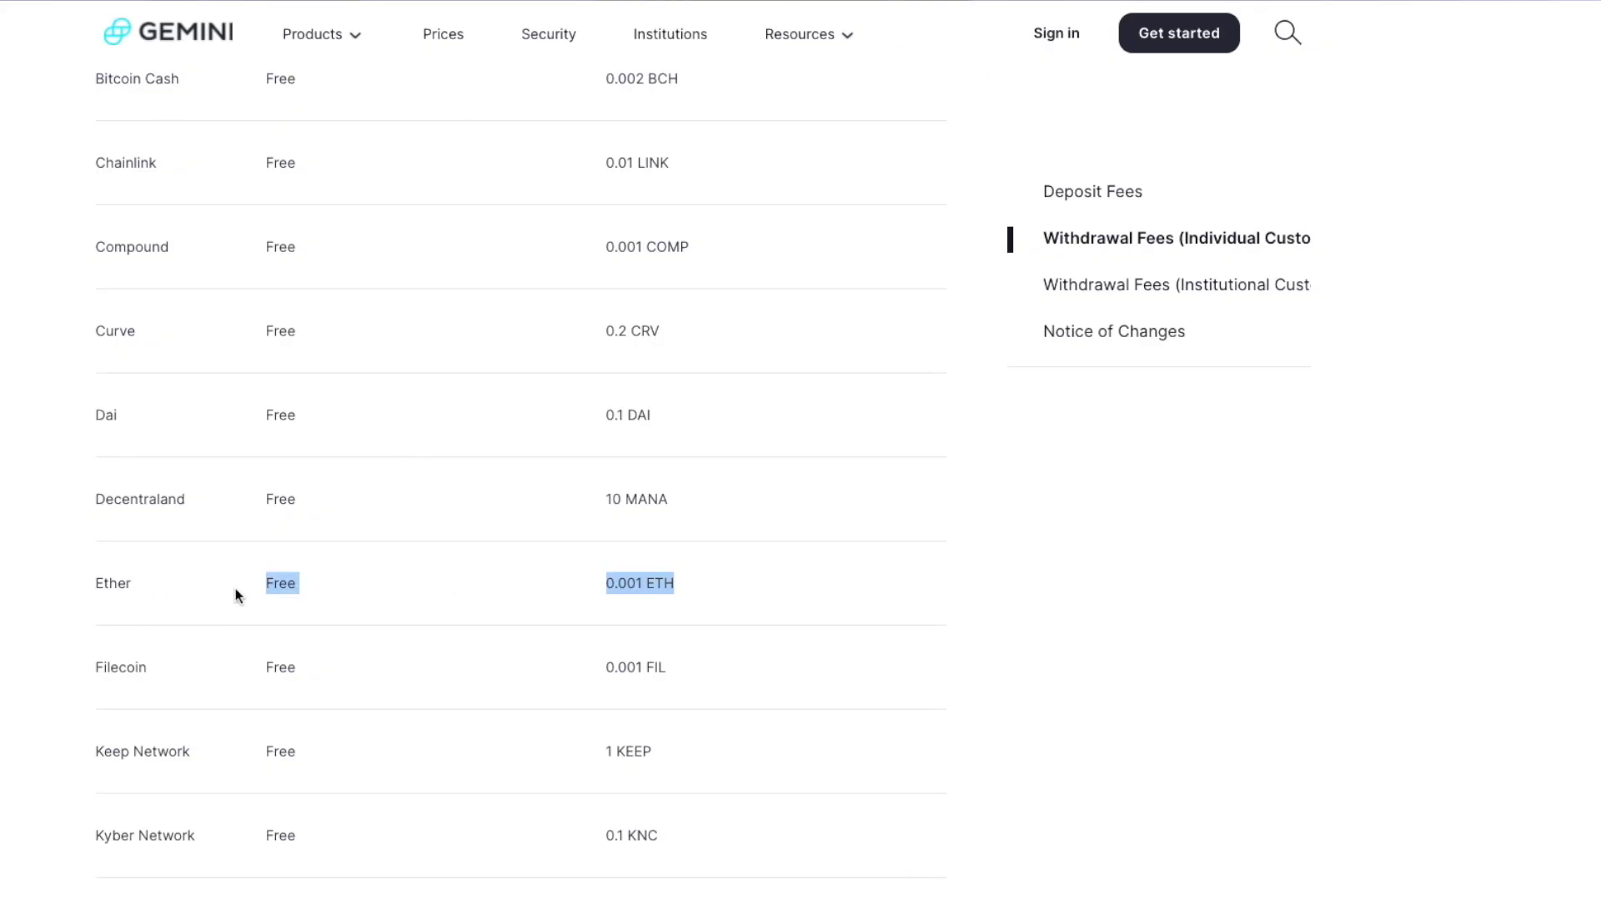
Examine Gemini's individual customer withdrawal fees, including the Ether row and the cost for up to 10 withdrawals per calendar month
drag(236, 593, 76, 595)
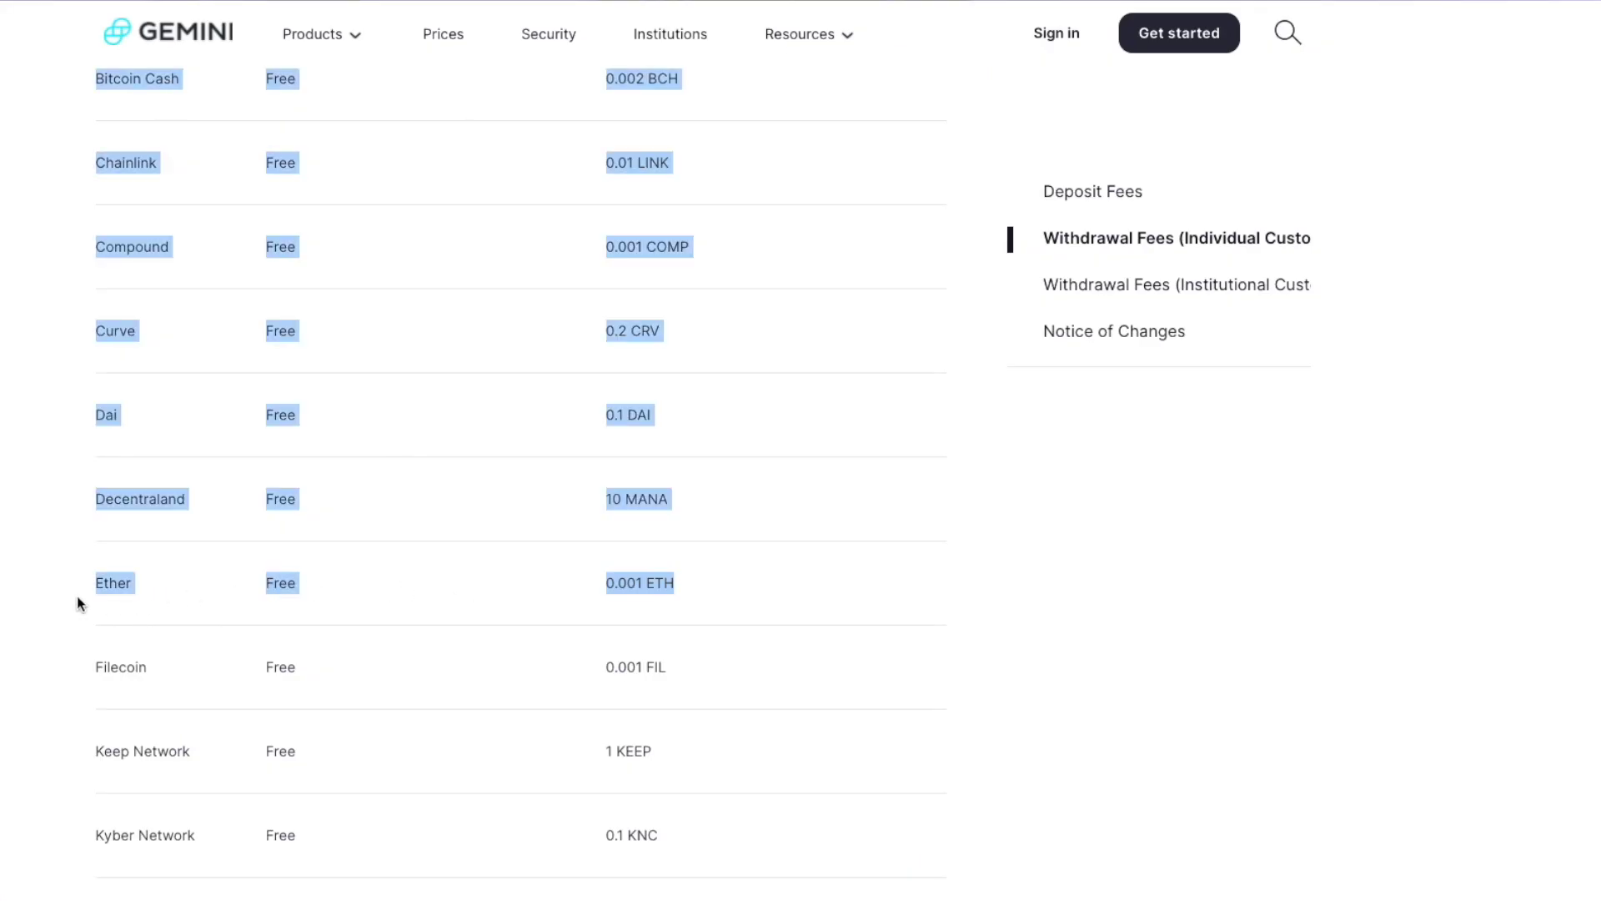
scroll(392, 586, up, 5)
triple_click(348, 441)
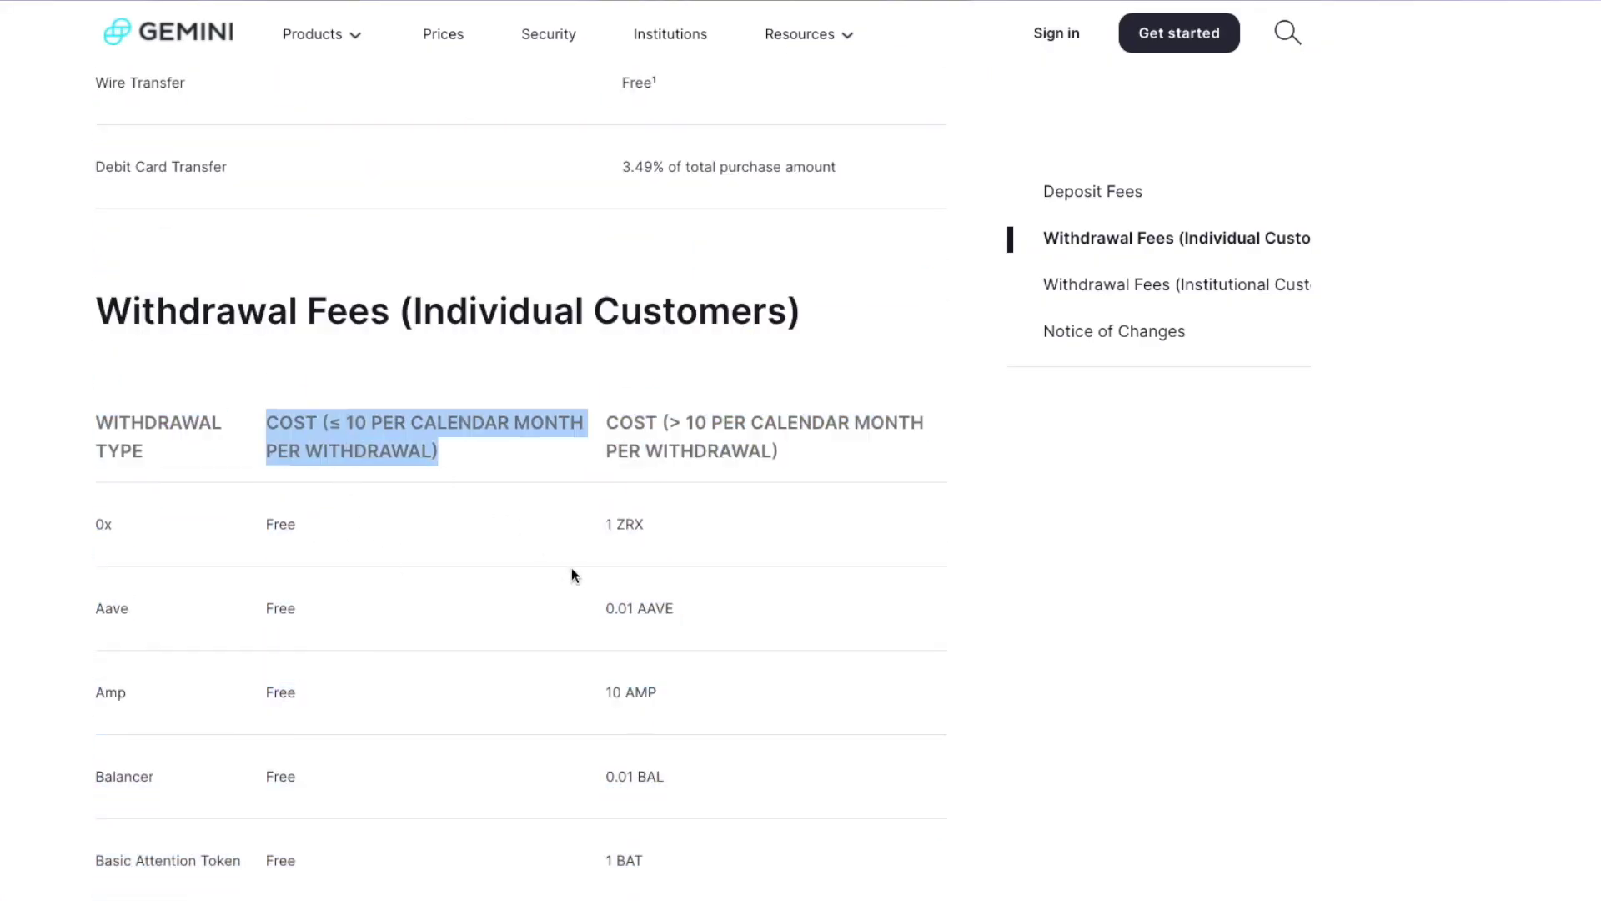
scroll(572, 572, down, 10)
scroll(572, 579, down, 20)
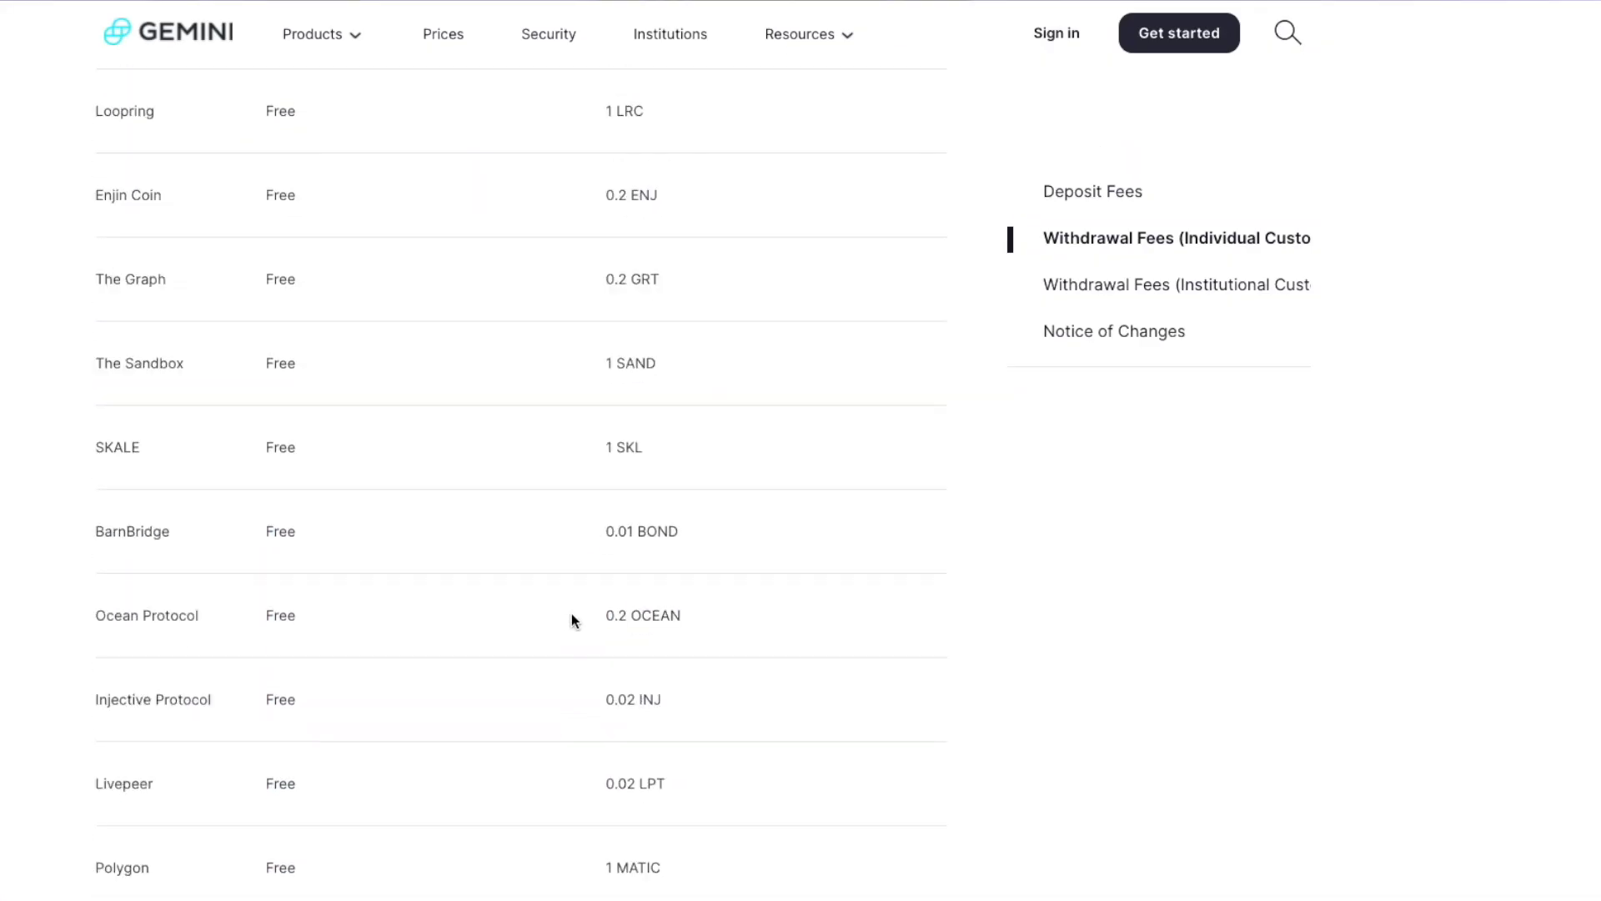
scroll(458, 272, up, 8)
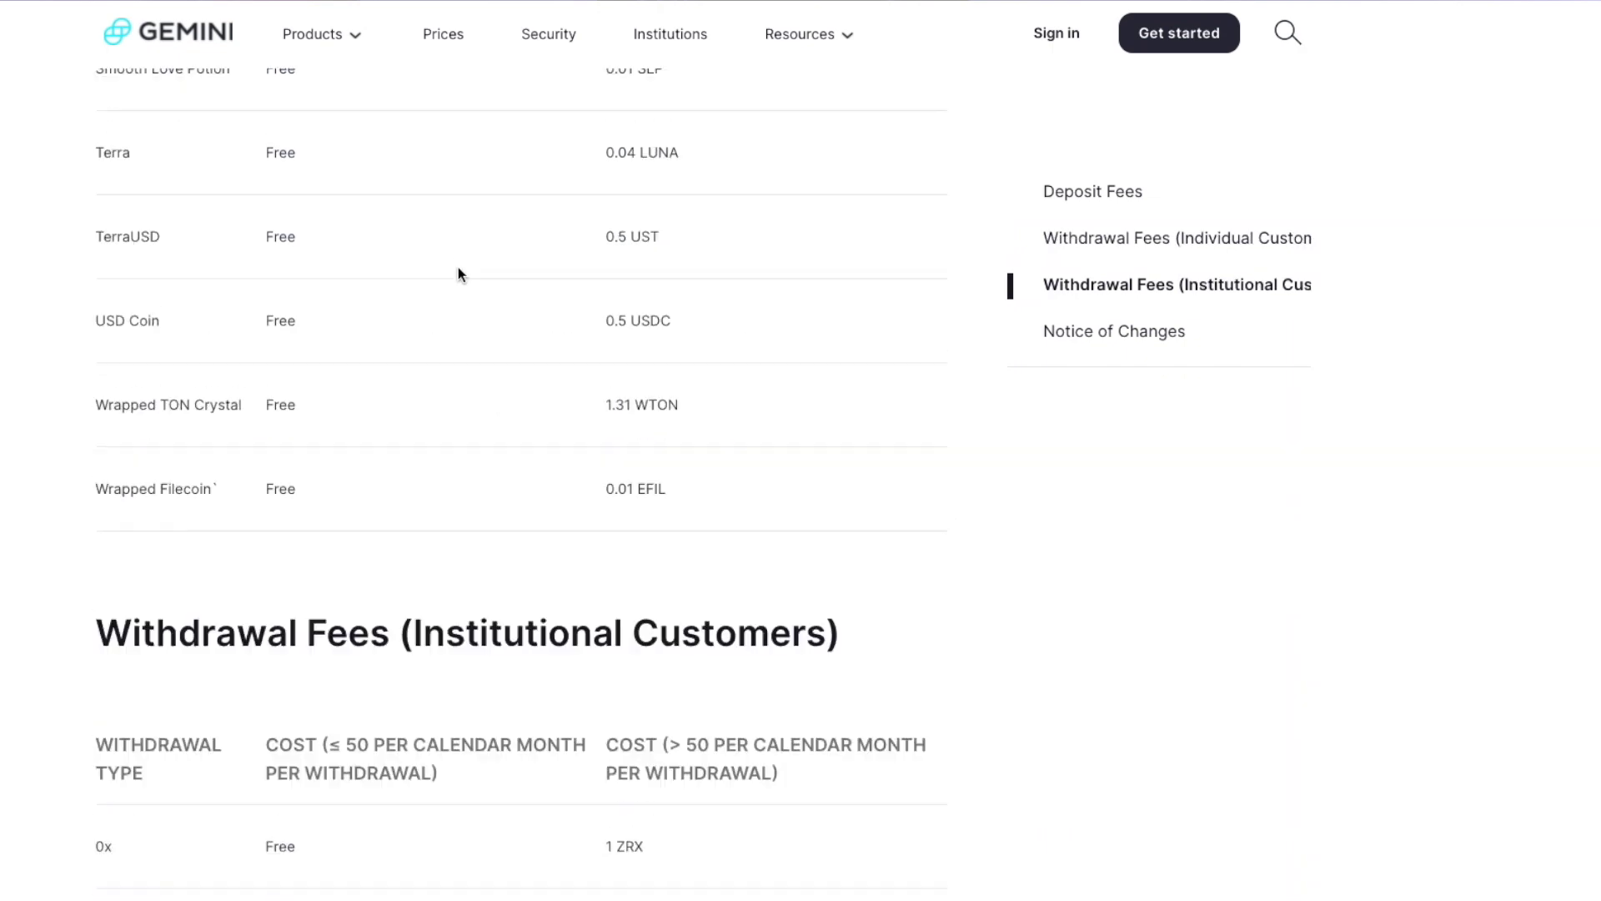
drag(388, 844, 257, 311)
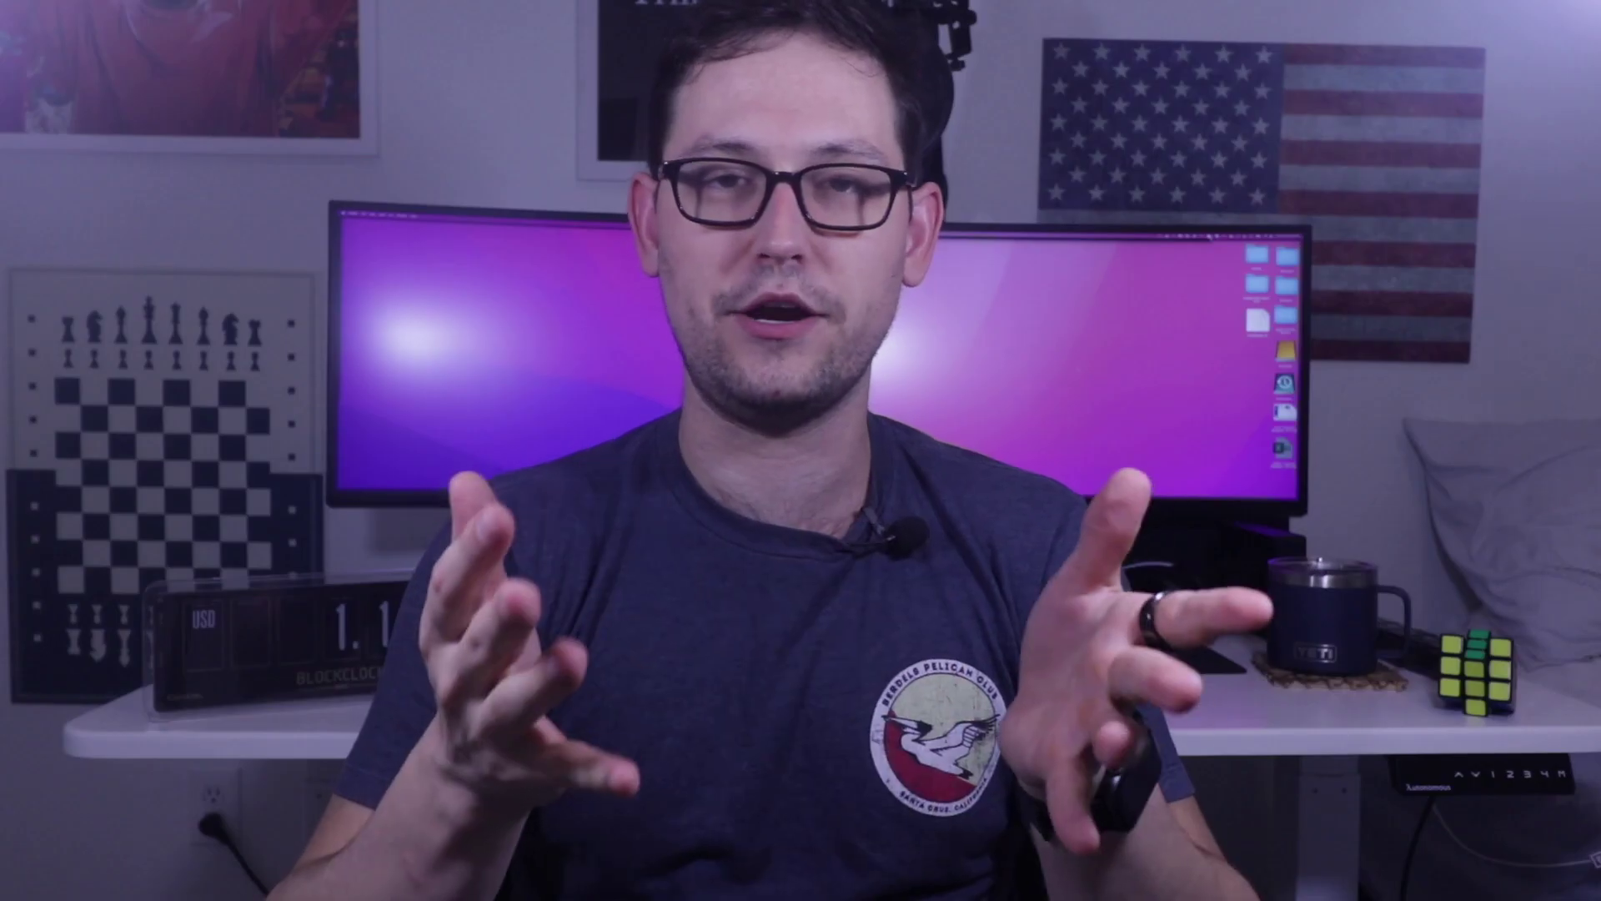